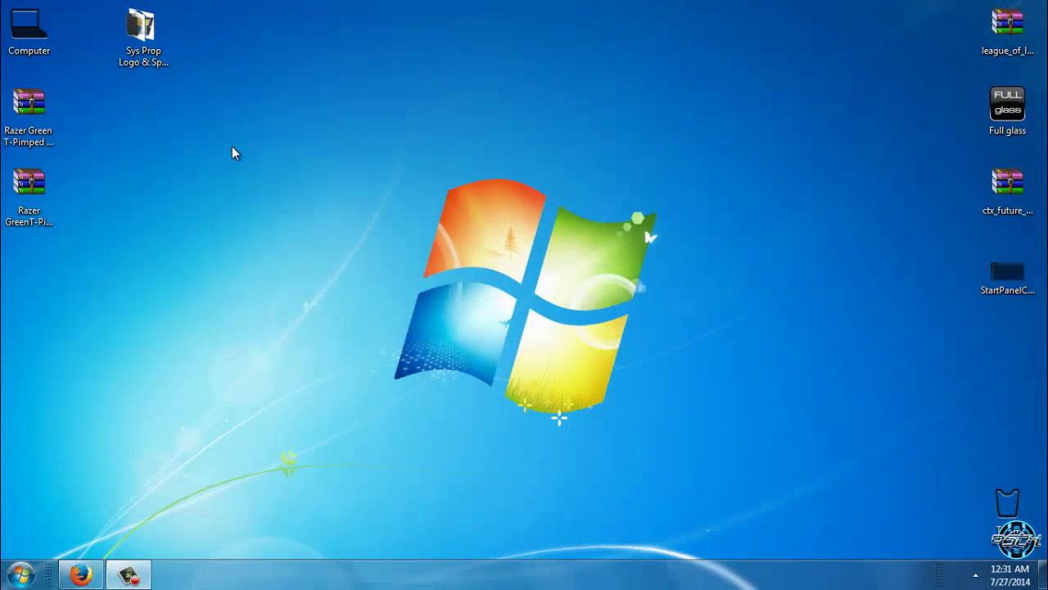
{"action": "left_click", "coordinate": [40, 148]}
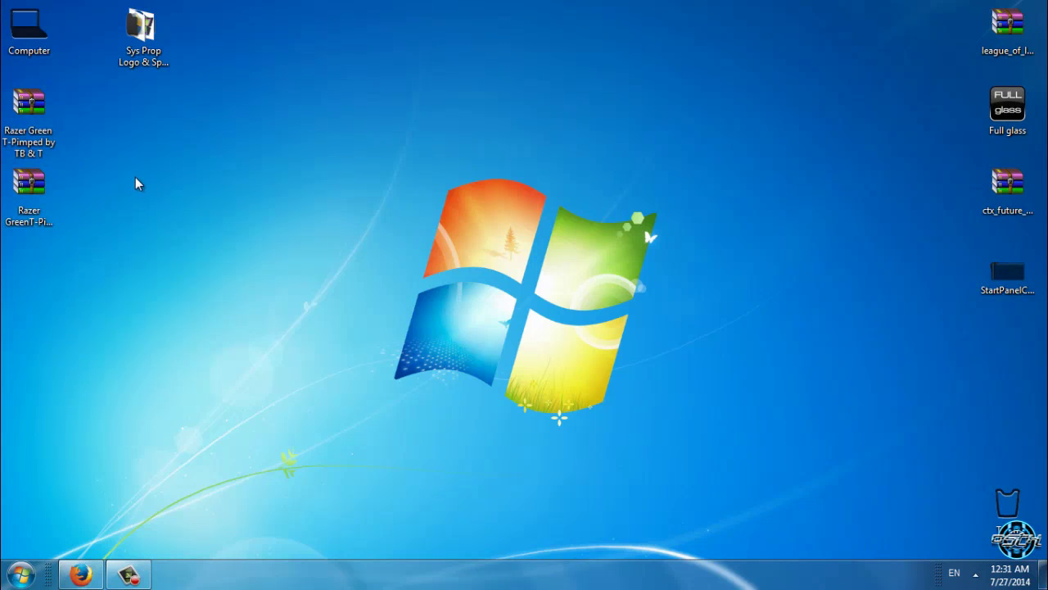
{"action": "right_click", "coordinate": [176, 154]}
{"action": "left_click", "coordinate": [218, 262]}
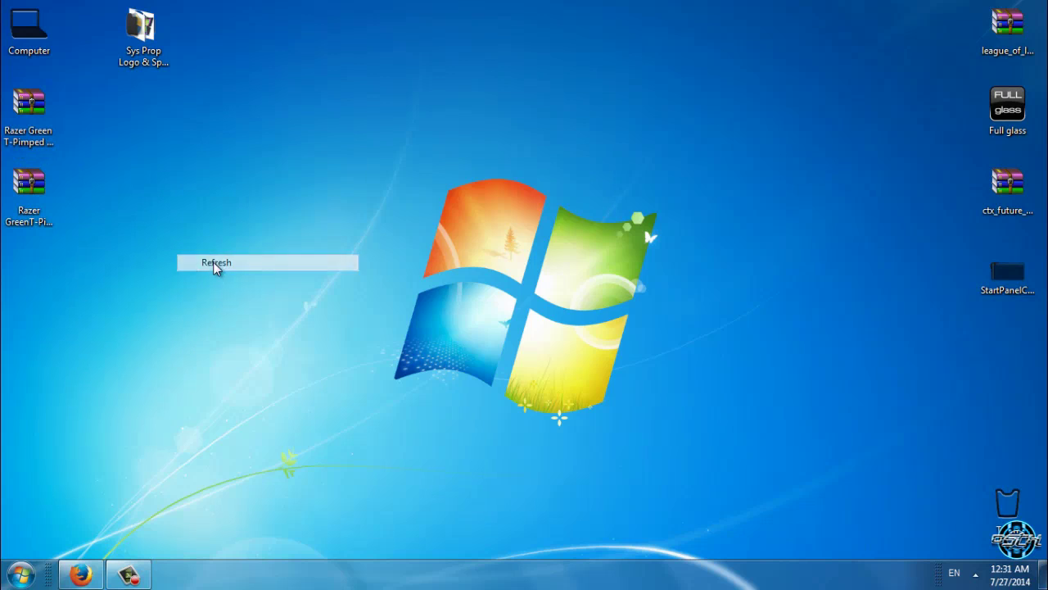
{"action": "left_click", "coordinate": [49, 212]}
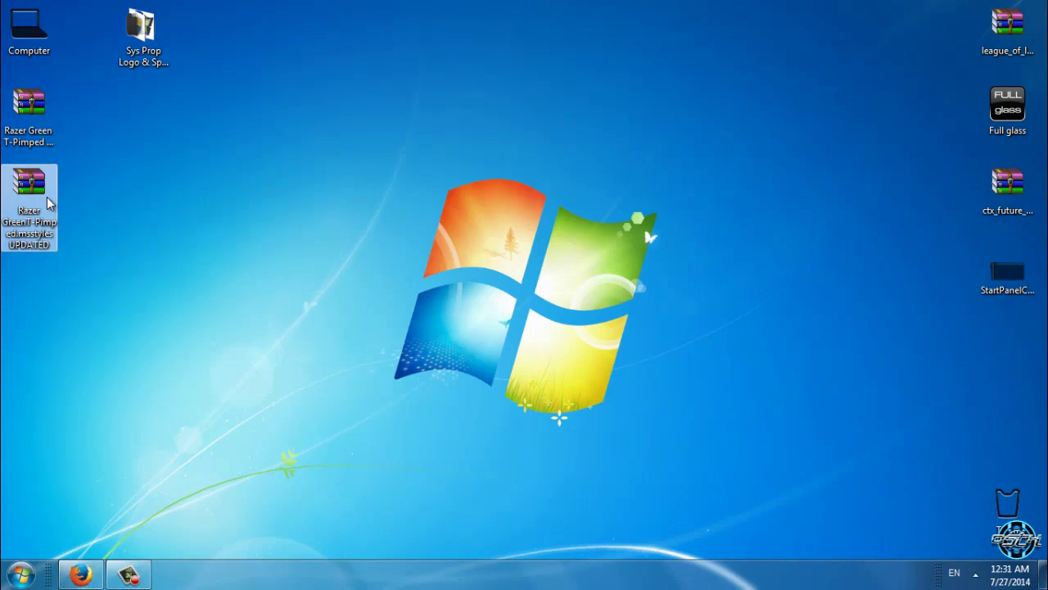
{"action": "right_click", "coordinate": [194, 222]}
{"action": "left_click", "coordinate": [237, 261]}
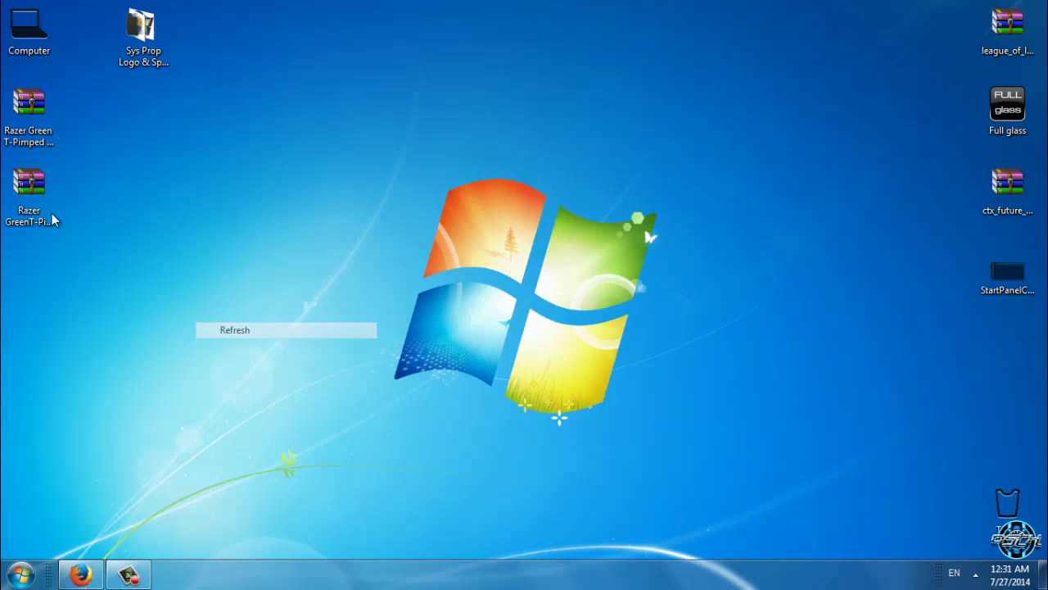
{"action": "left_click", "coordinate": [51, 213]}
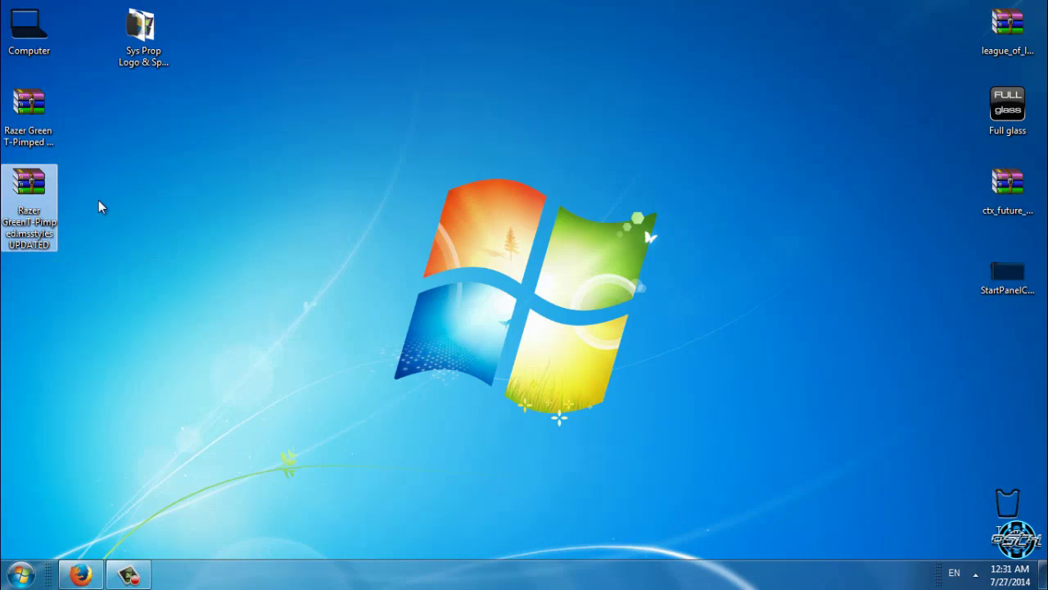
{"action": "right_click", "coordinate": [56, 161]}
{"action": "left_click", "coordinate": [85, 143]}
{"action": "right_click", "coordinate": [85, 143]}
{"action": "left_click", "coordinate": [119, 249]}
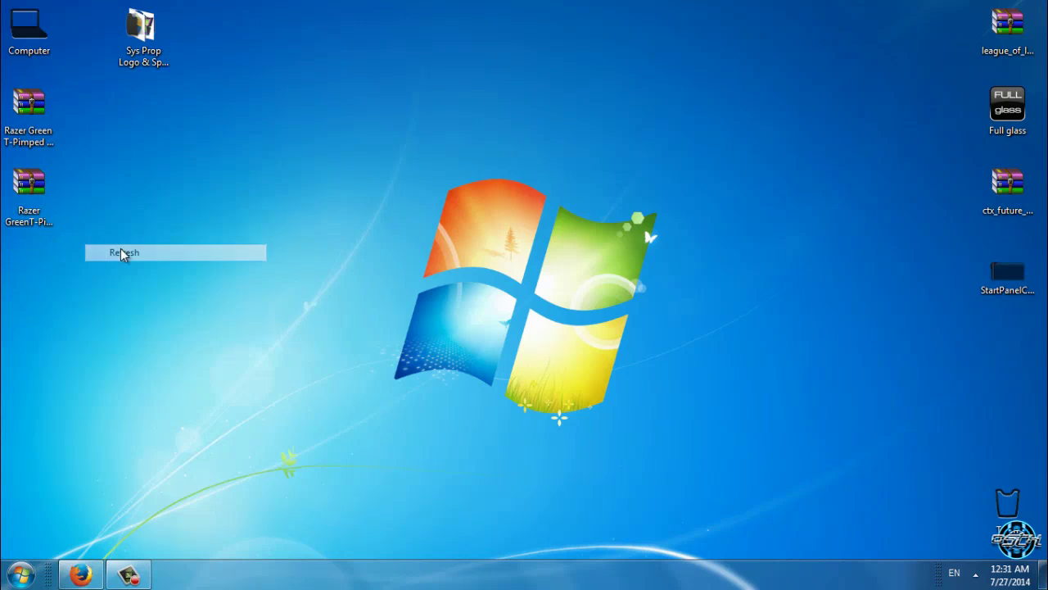
{"action": "left_click", "coordinate": [30, 110]}
{"action": "left_click", "coordinate": [36, 195]}
{"action": "left_click", "coordinate": [42, 135]}
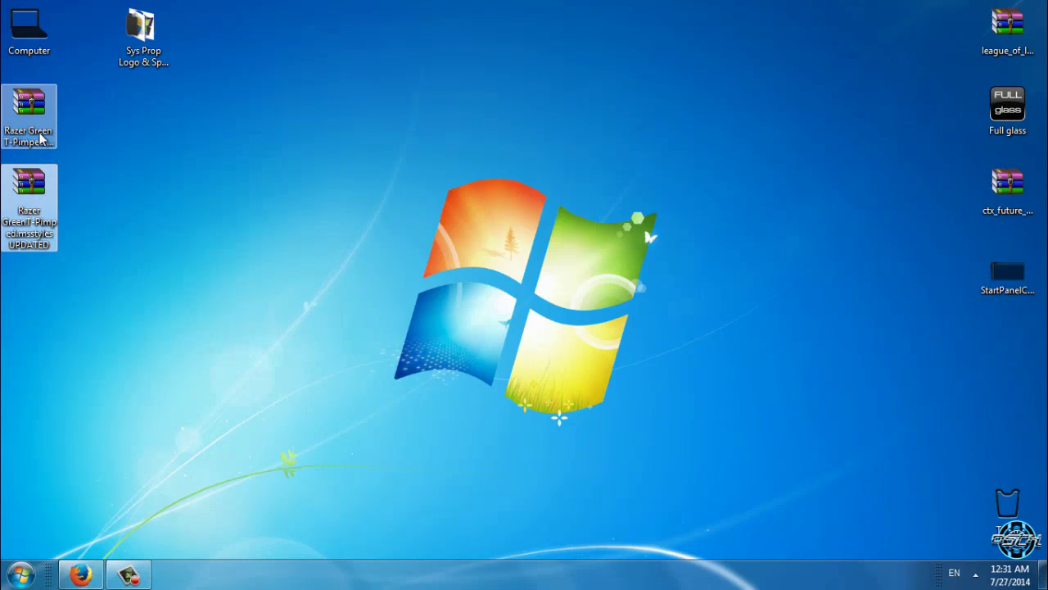
{"action": "key", "text": "Down"}
{"action": "key", "text": "Up"}
{"action": "key", "text": "Down"}
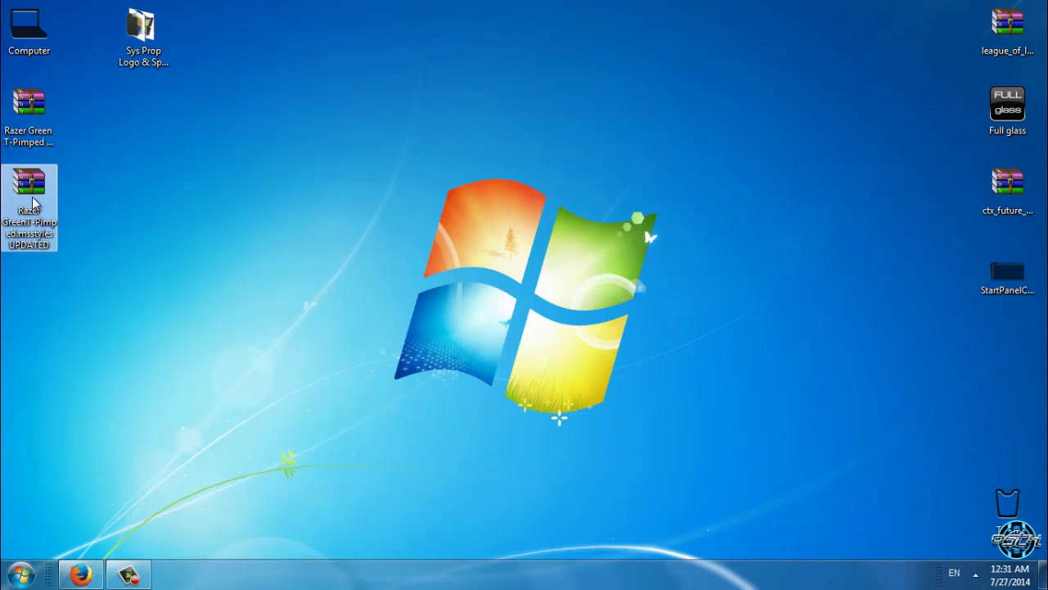
{"action": "key", "text": "Up"}
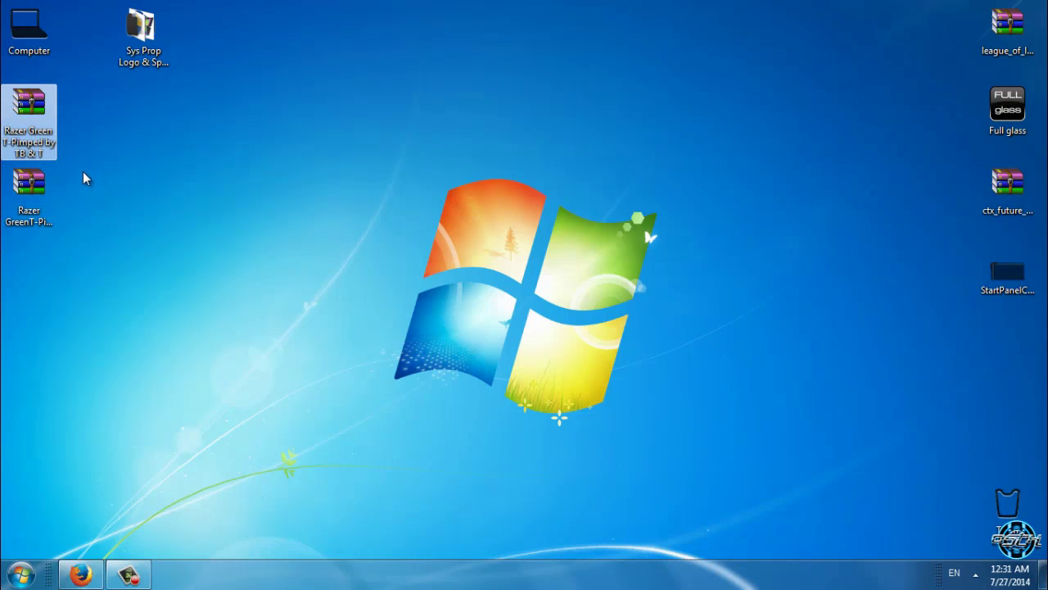
{"action": "right_click", "coordinate": [97, 140]}
{"action": "left_click", "coordinate": [119, 246]}
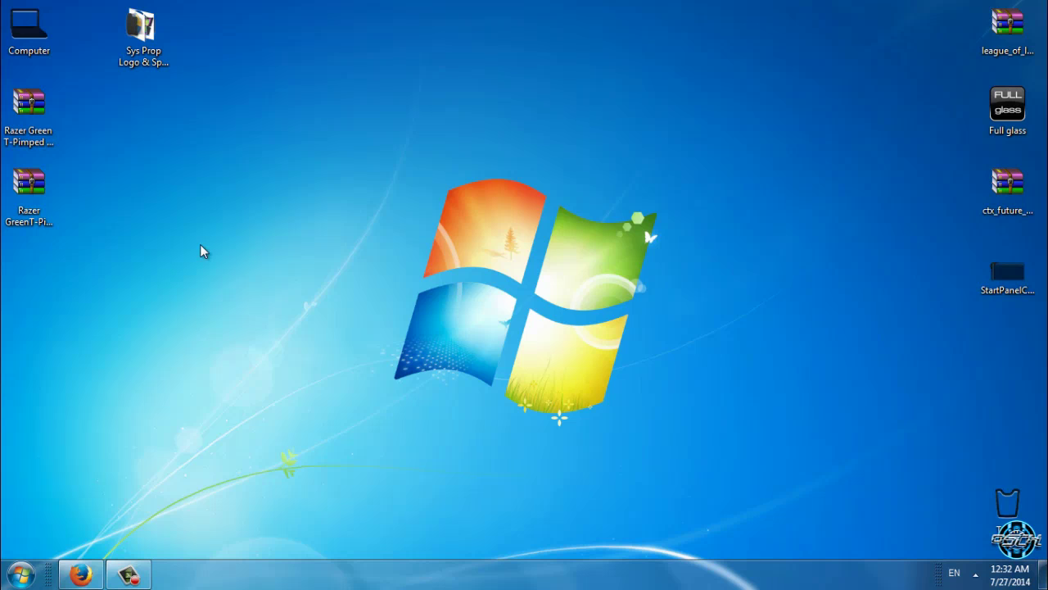
Extract the Razer Green T-Pimped by TB & T and Razer GreenT-Pimped.msstyles UPDATED archives on the desktop into their own folders
{"action": "left_click", "coordinate": [28, 105]}
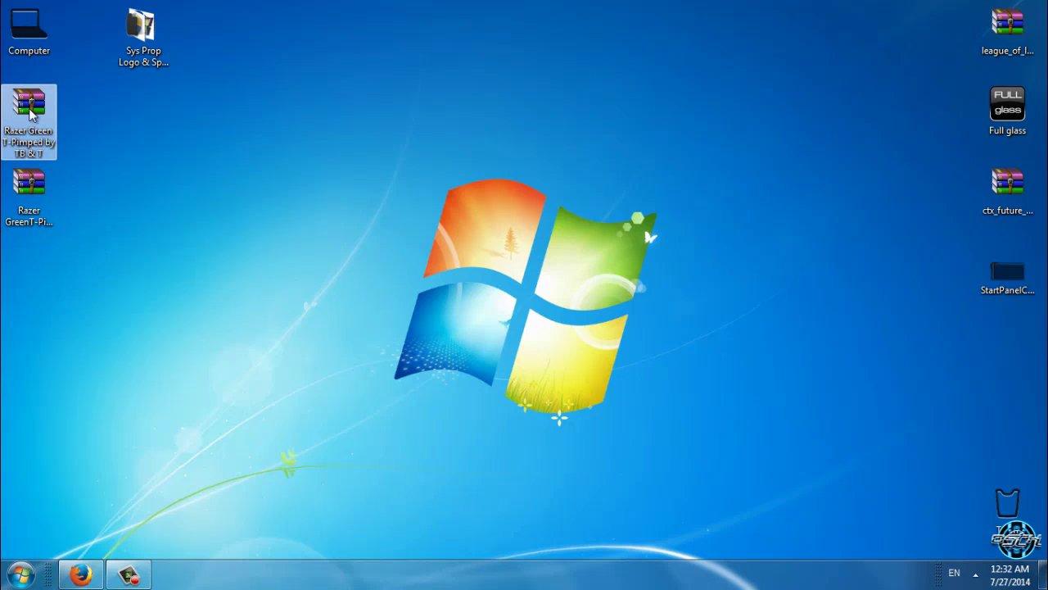
{"action": "right_click", "coordinate": [29, 108]}
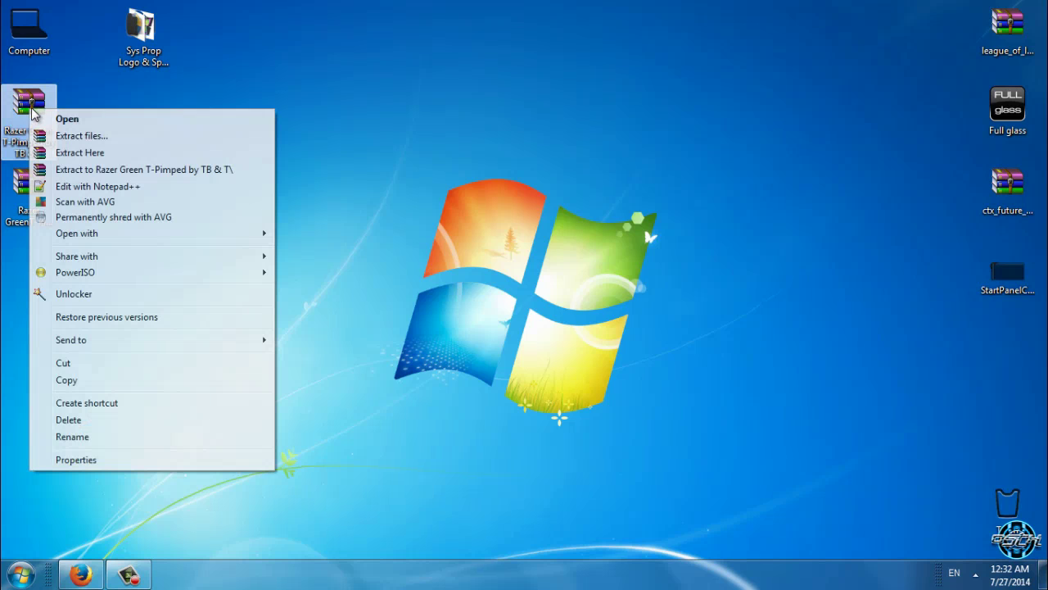
{"action": "left_click", "coordinate": [97, 170]}
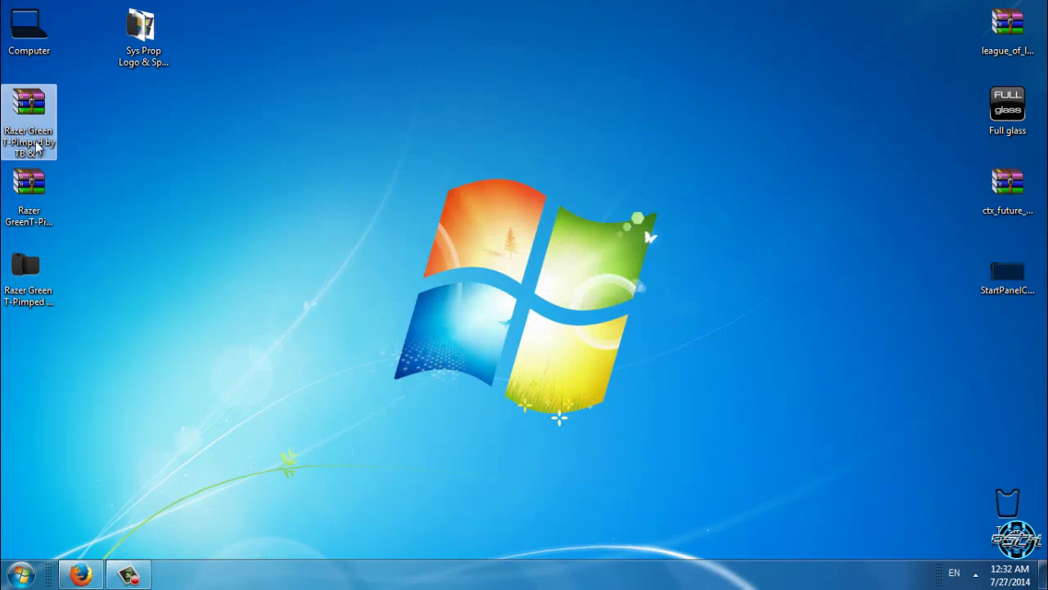
{"action": "right_click", "coordinate": [52, 196]}
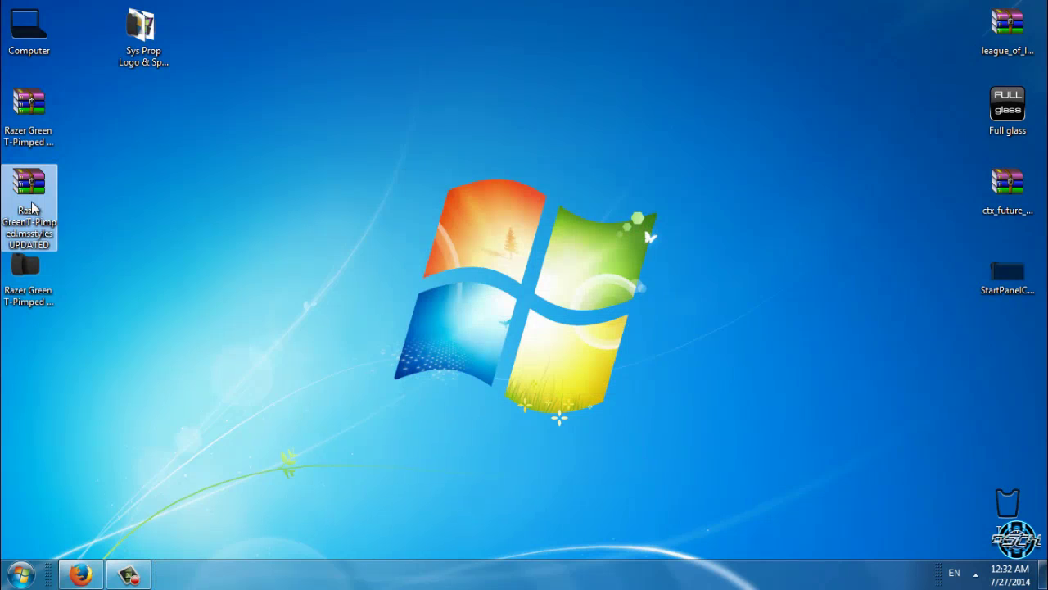
{"action": "left_click", "coordinate": [73, 234]}
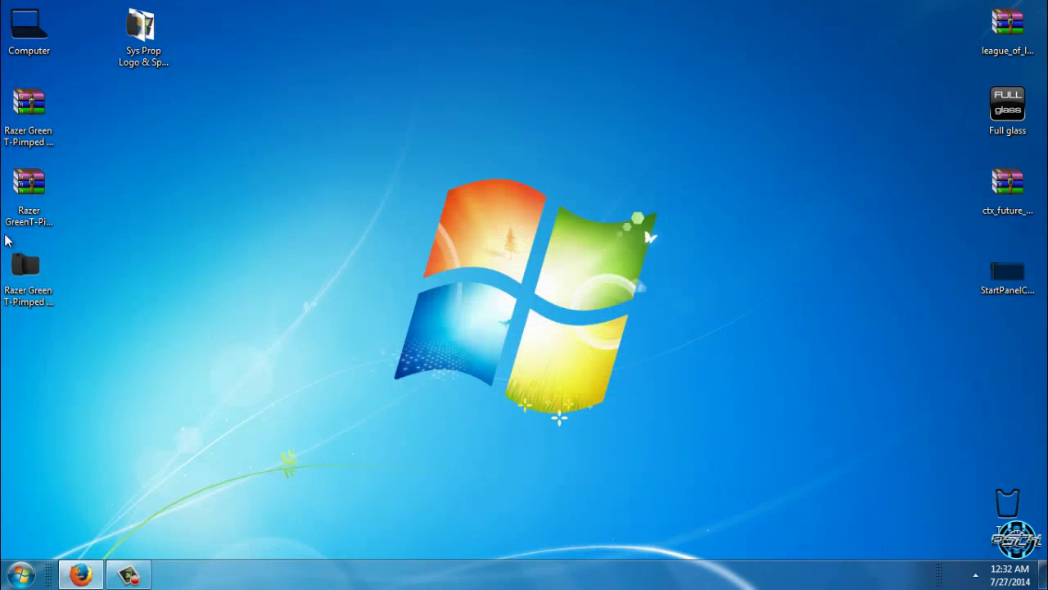
Copy the Razer GreenT-Pimped visual style file from the extracted Razer GreenT-Pimped.msstyles UPDATED folder and close that folder
{"action": "double_click", "coordinate": [40, 327]}
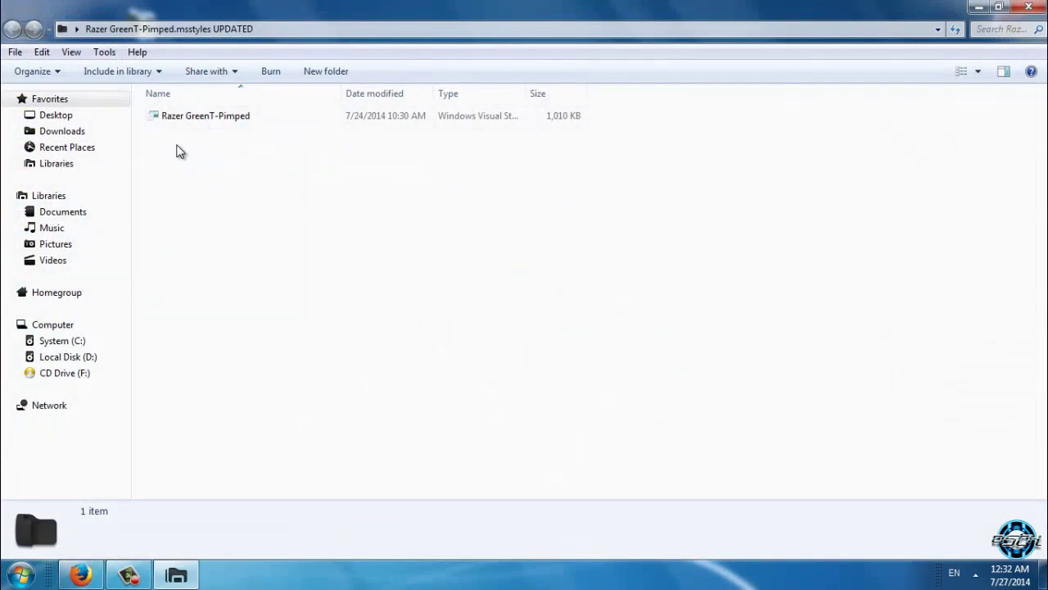
{"action": "left_click", "coordinate": [190, 119]}
{"action": "right_click", "coordinate": [190, 119]}
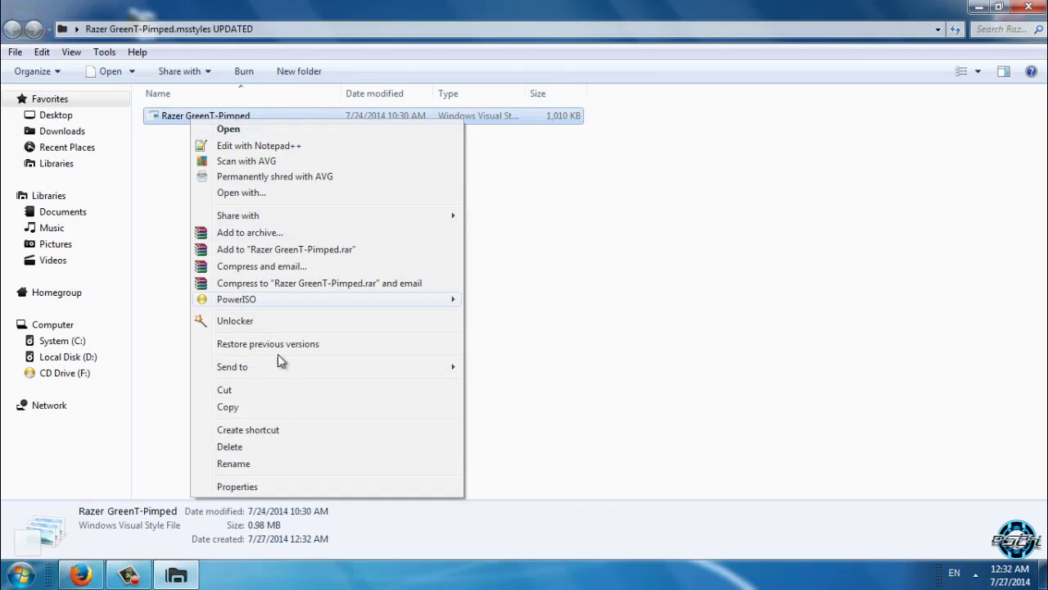
{"action": "left_click", "coordinate": [250, 409]}
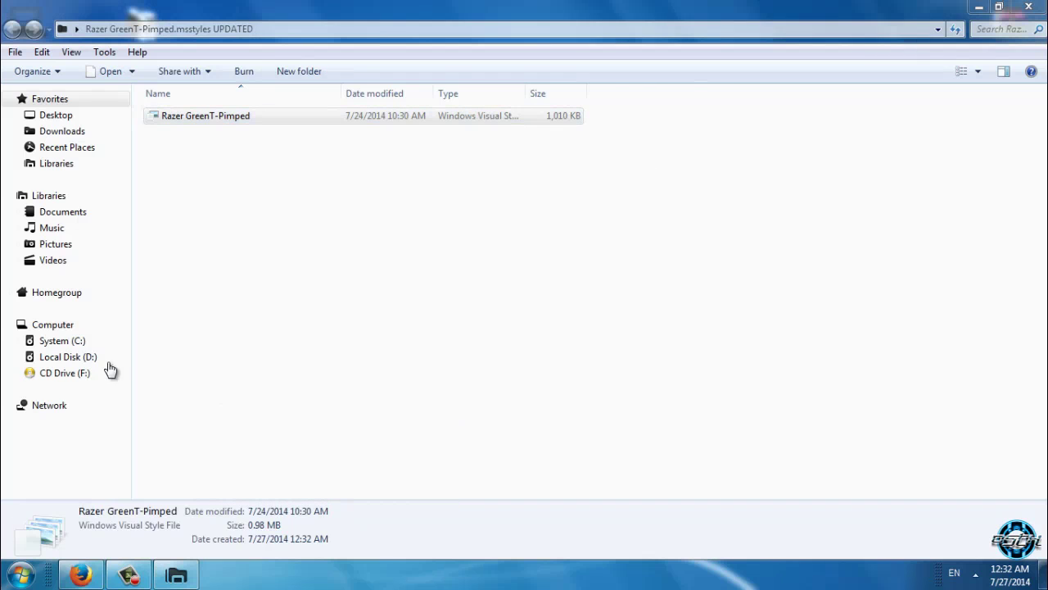
{"action": "left_click", "coordinate": [1029, 7]}
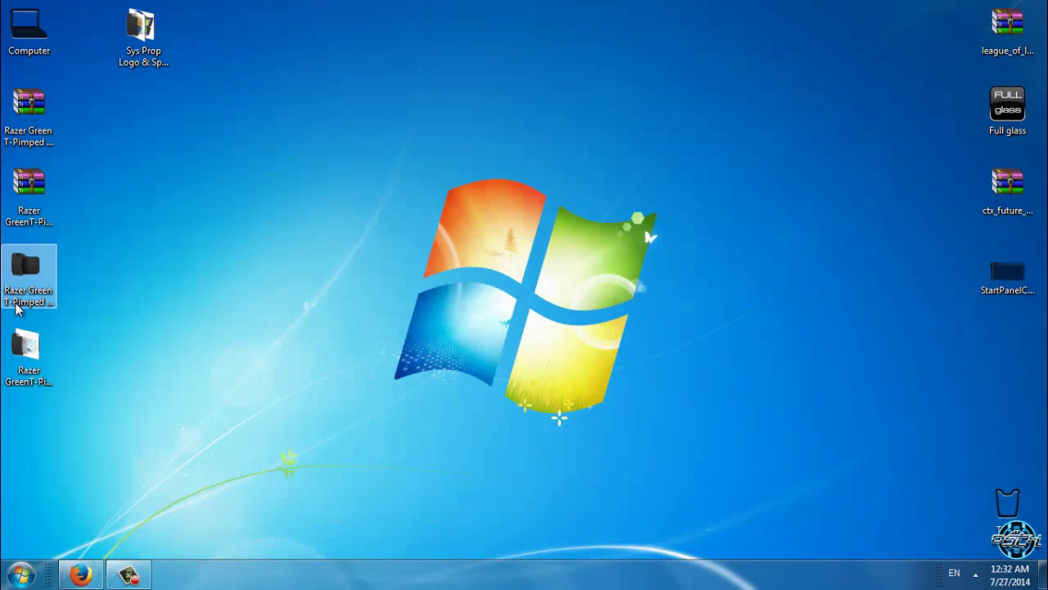
Paste the updated style file into Theme > theme folder > Razer GreenT-Pimped of the extracted theme pack, replacing the existing file
{"action": "double_click", "coordinate": [29, 274]}
{"action": "double_click", "coordinate": [218, 122]}
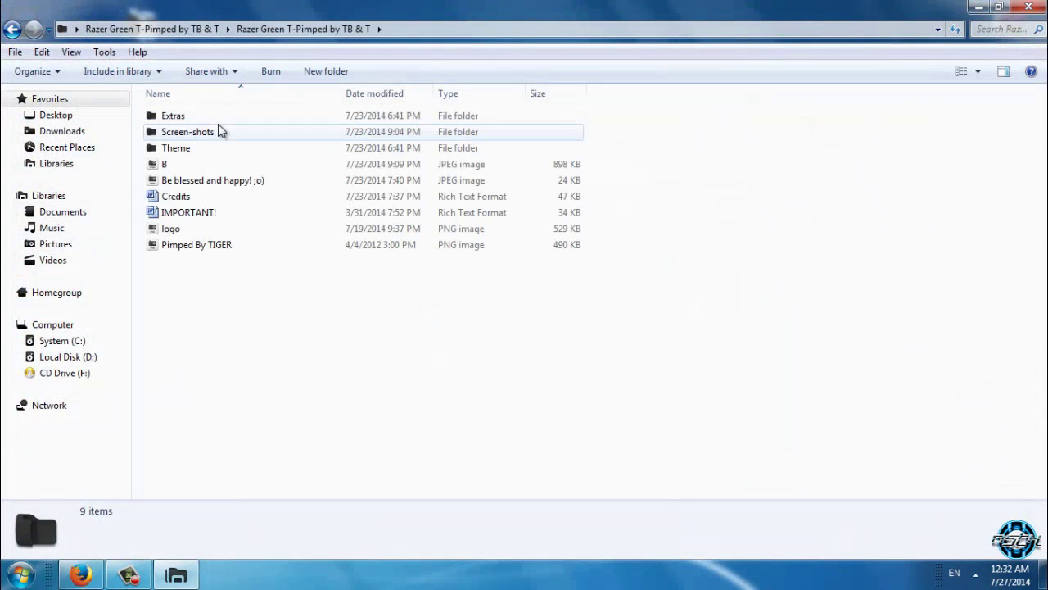
{"action": "double_click", "coordinate": [201, 151]}
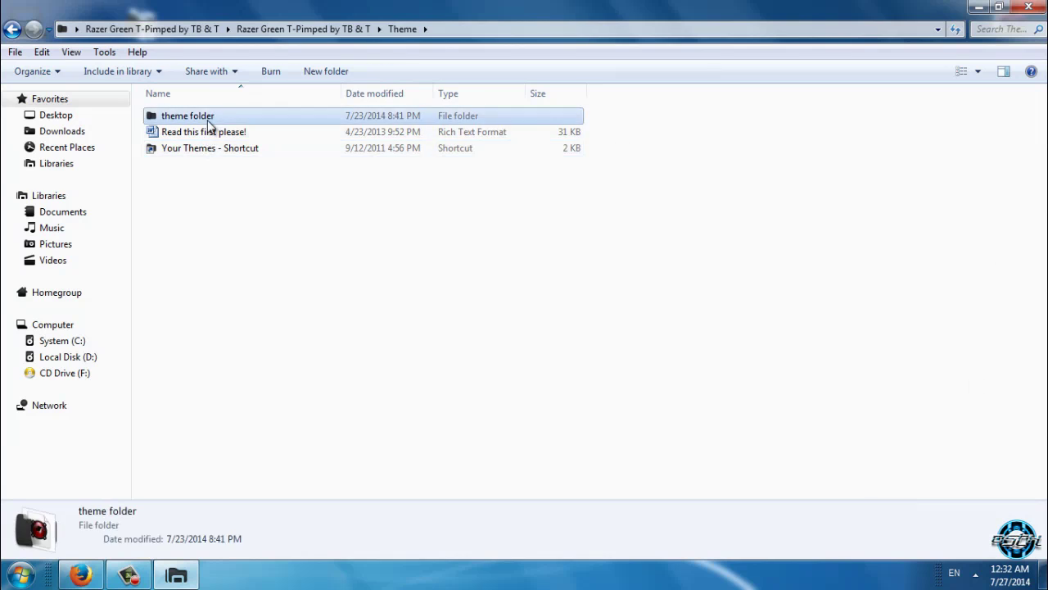
{"action": "double_click", "coordinate": [205, 117]}
{"action": "double_click", "coordinate": [207, 117]}
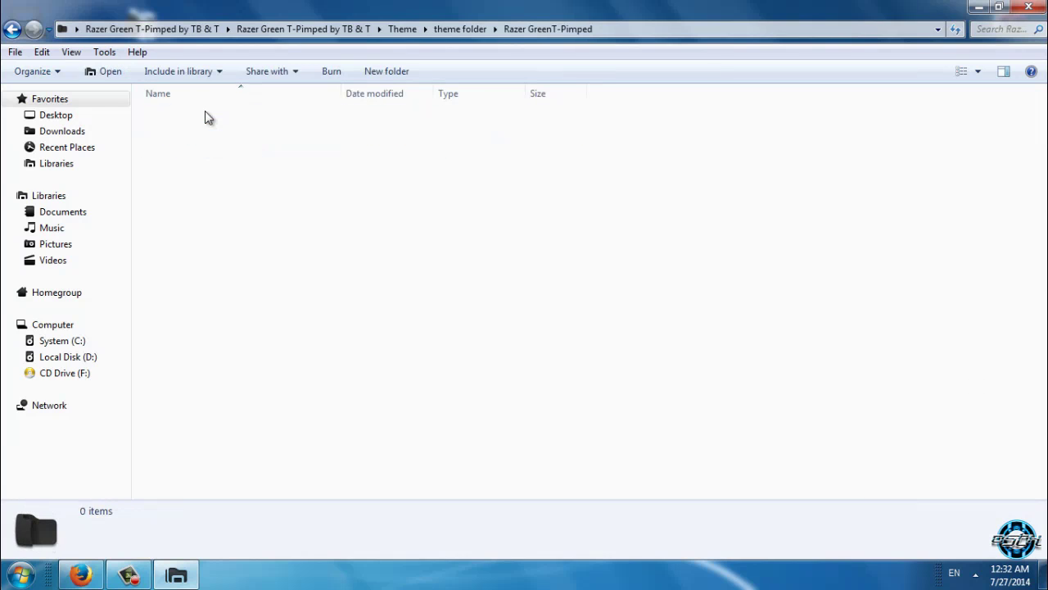
{"action": "right_click", "coordinate": [328, 299]}
{"action": "left_click", "coordinate": [361, 202]}
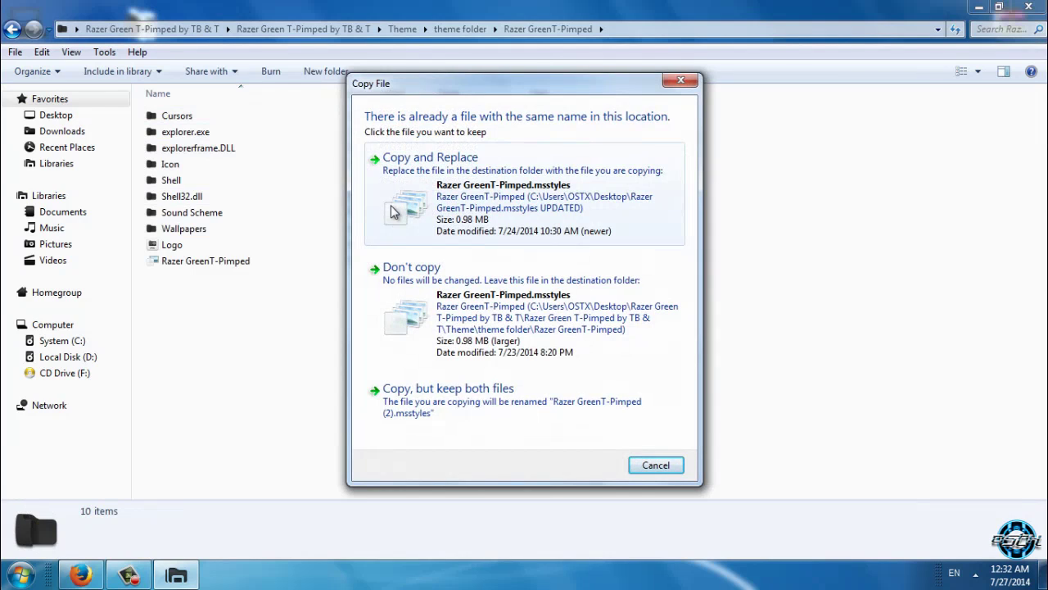
{"action": "left_click", "coordinate": [426, 190]}
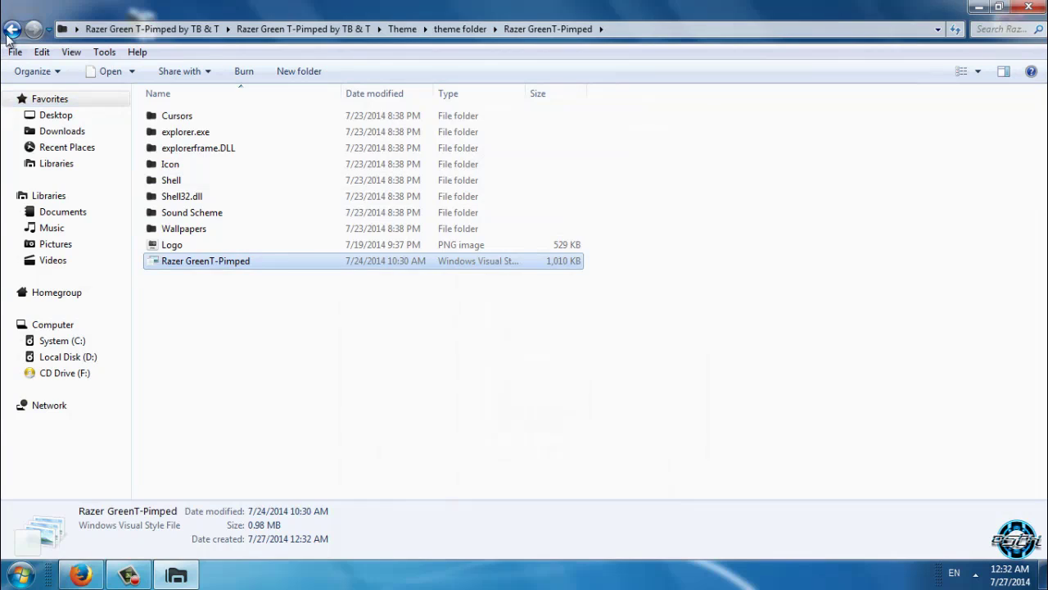
Copy both the Razer GreenT-Pimped folder and the Razer GreenT-Pimped THEME file from theme folder
{"action": "left_click", "coordinate": [12, 31]}
{"action": "left_click", "coordinate": [215, 132]}
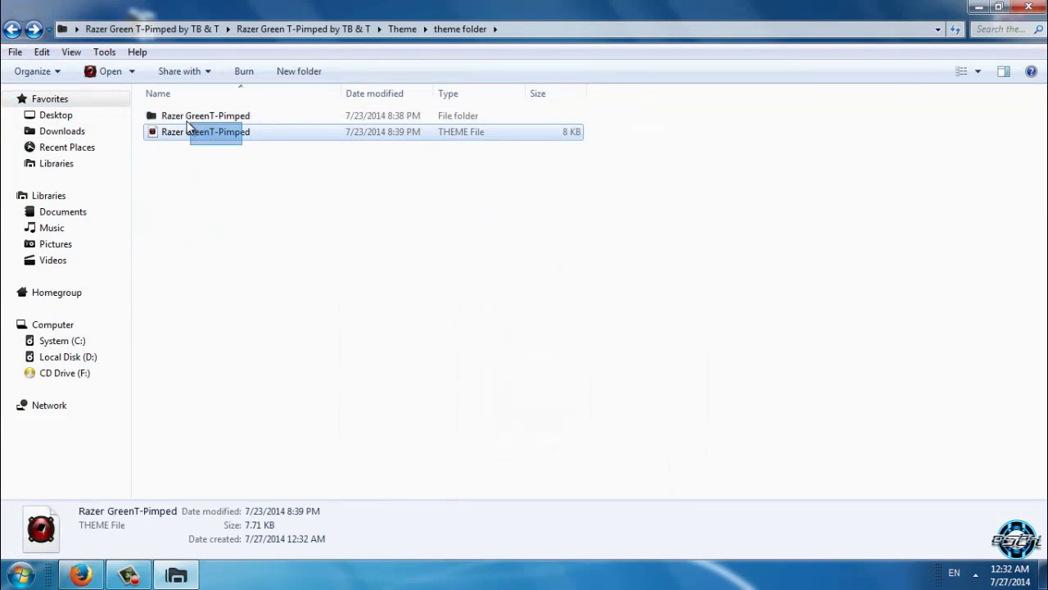
{"action": "left_click", "coordinate": [188, 115], "text": "ctrl"}
{"action": "right_click", "coordinate": [171, 116]}
{"action": "left_click", "coordinate": [207, 368]}
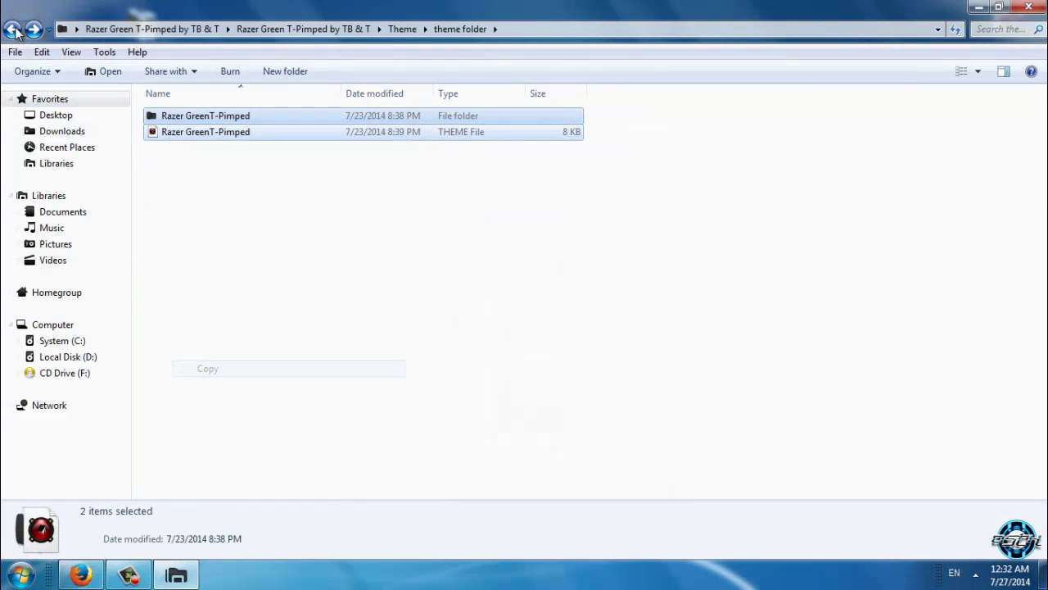
Paste the copied items into the Windows Themes folder through Your Themes - Shortcut, replacing existing files, and close the folder
{"action": "left_click", "coordinate": [12, 30]}
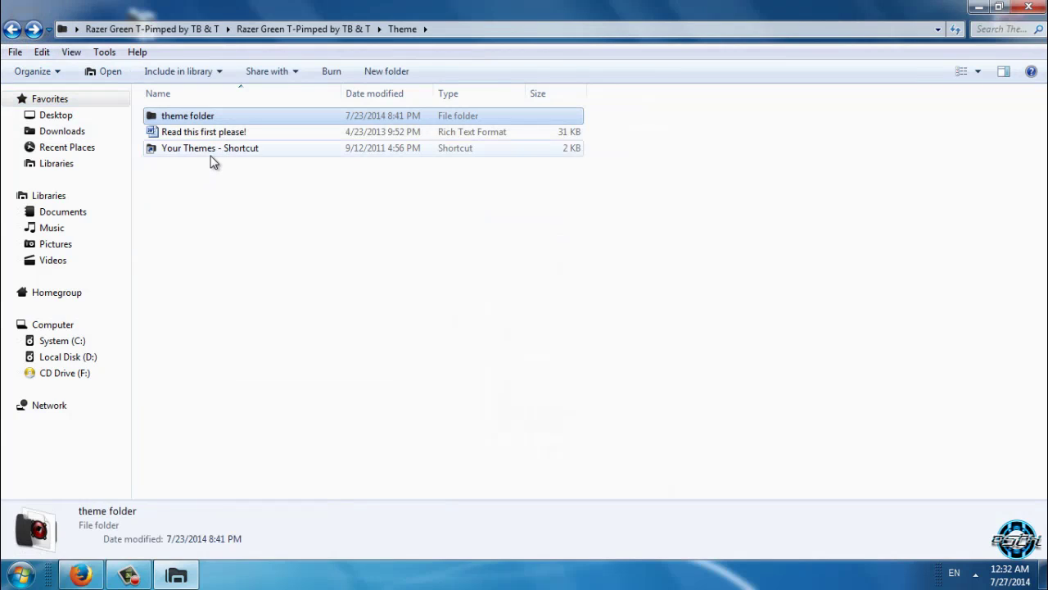
{"action": "left_click", "coordinate": [215, 157]}
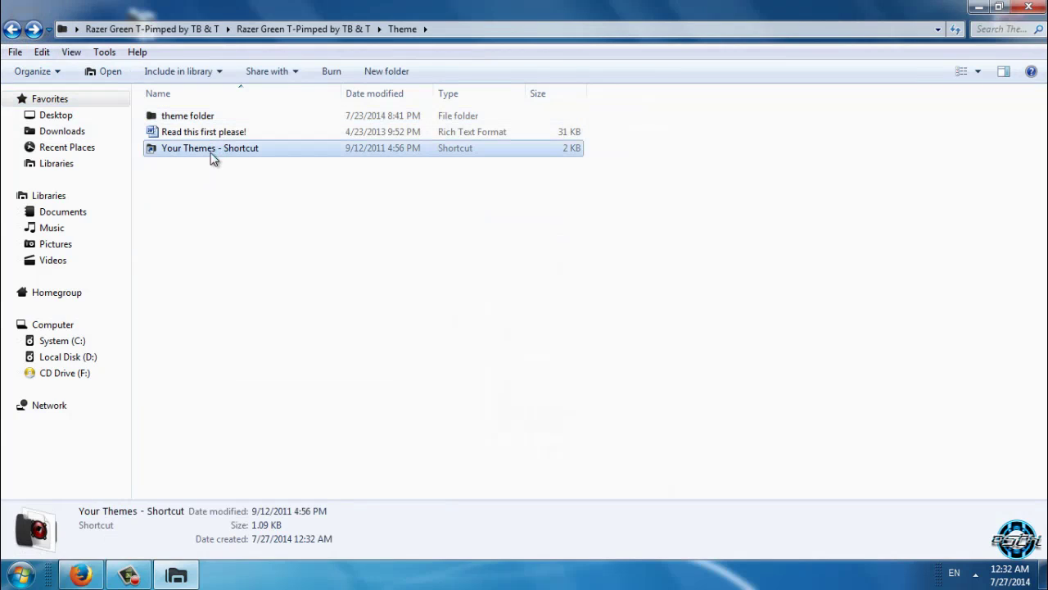
{"action": "double_click", "coordinate": [293, 149]}
{"action": "right_click", "coordinate": [638, 185]}
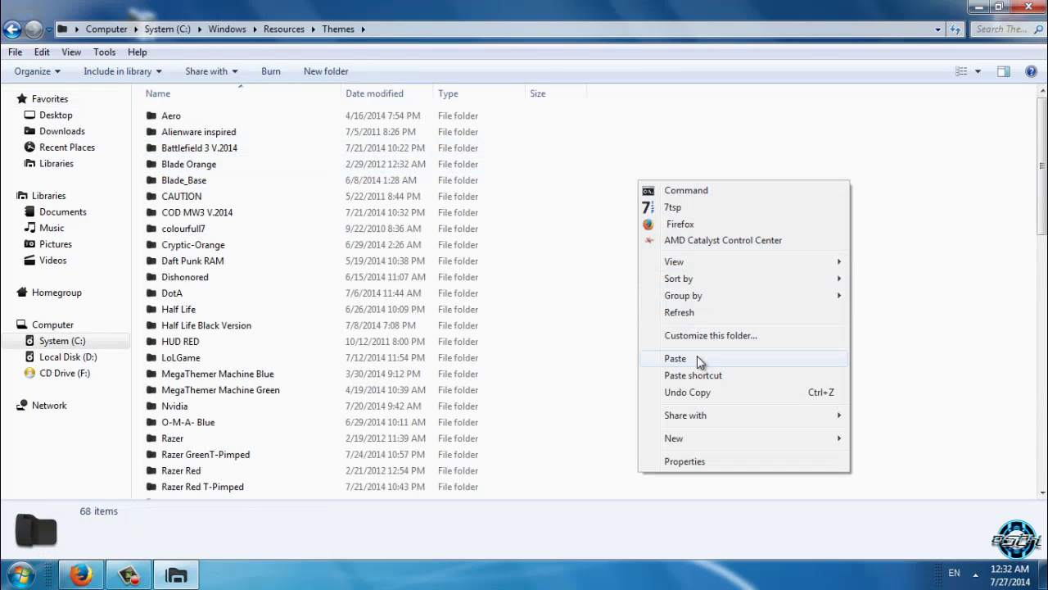
{"action": "left_click", "coordinate": [697, 357]}
{"action": "left_click", "coordinate": [509, 431]}
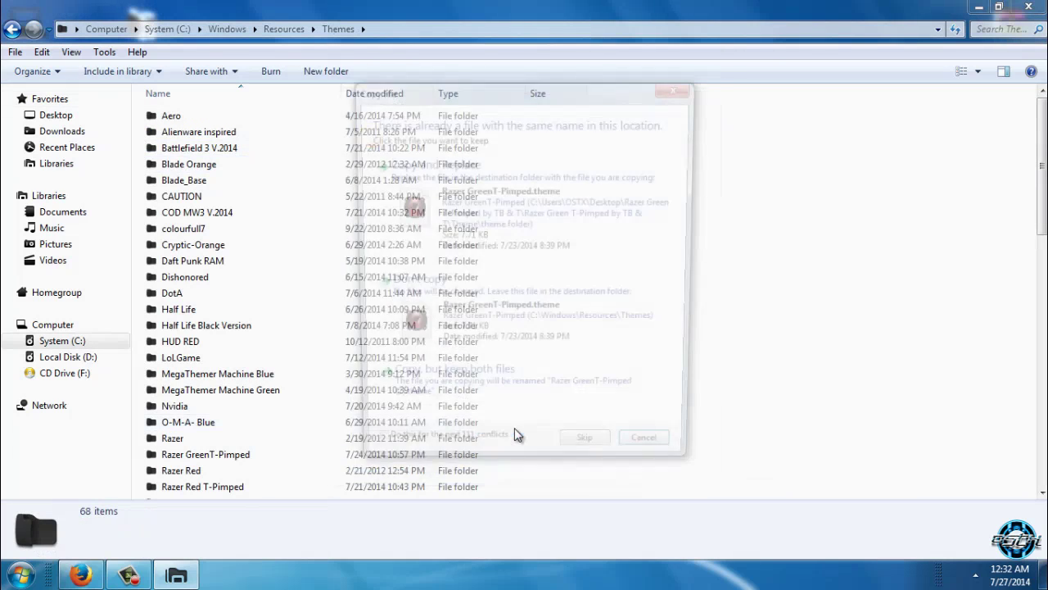
{"action": "left_click", "coordinate": [586, 205]}
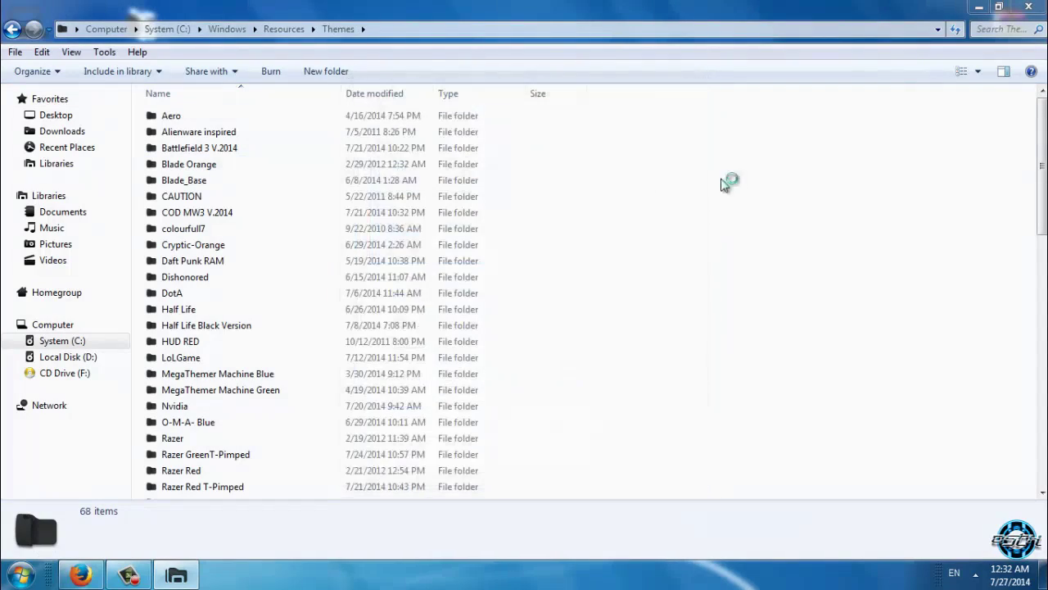
{"action": "left_click", "coordinate": [1038, 6]}
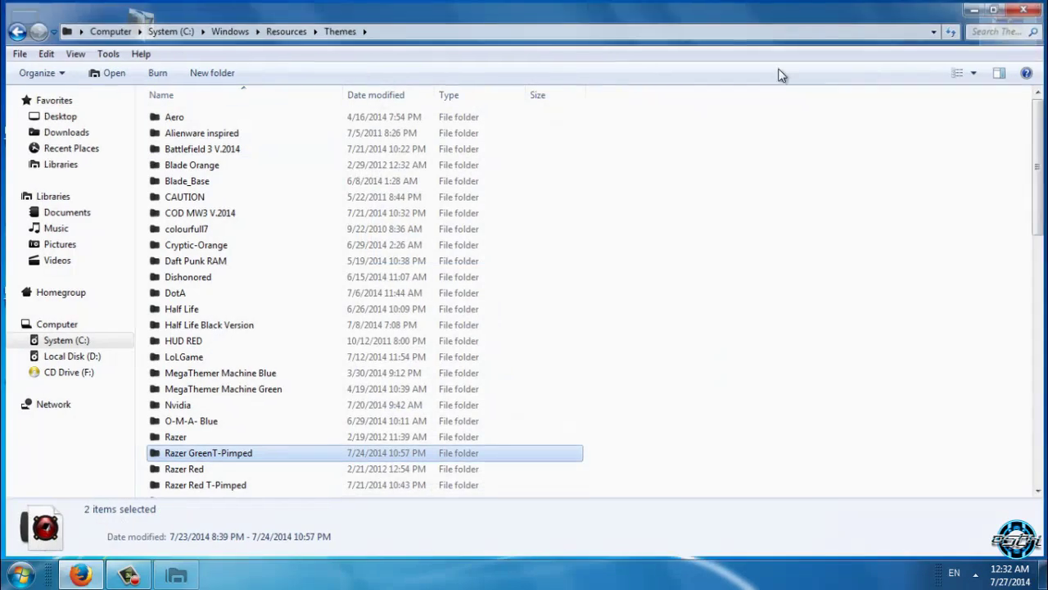
Open the desktop Personalization settings and apply the Razer GreenT-Pimped theme
{"action": "right_click", "coordinate": [480, 133]}
{"action": "left_click", "coordinate": [533, 384]}
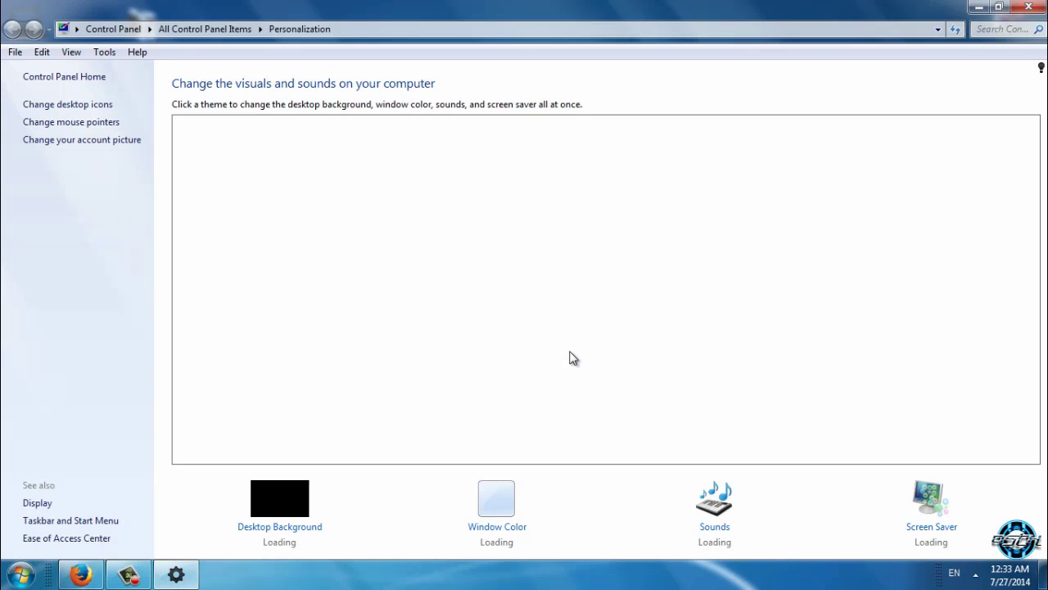
{"action": "scroll", "coordinate": [572, 360], "scroll_direction": "down", "scroll_amount": 10}
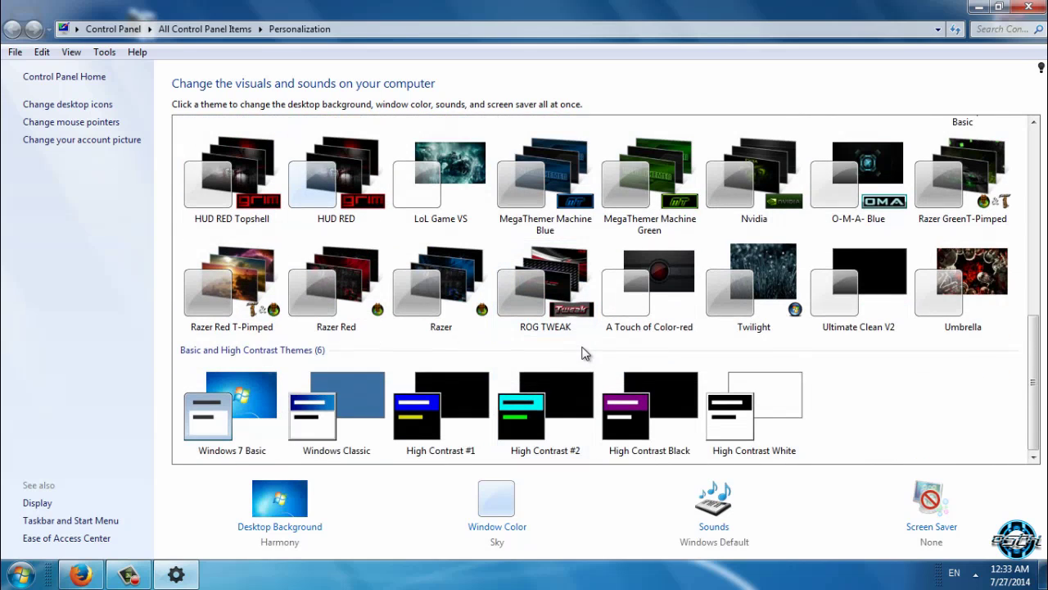
{"action": "left_click", "coordinate": [987, 213]}
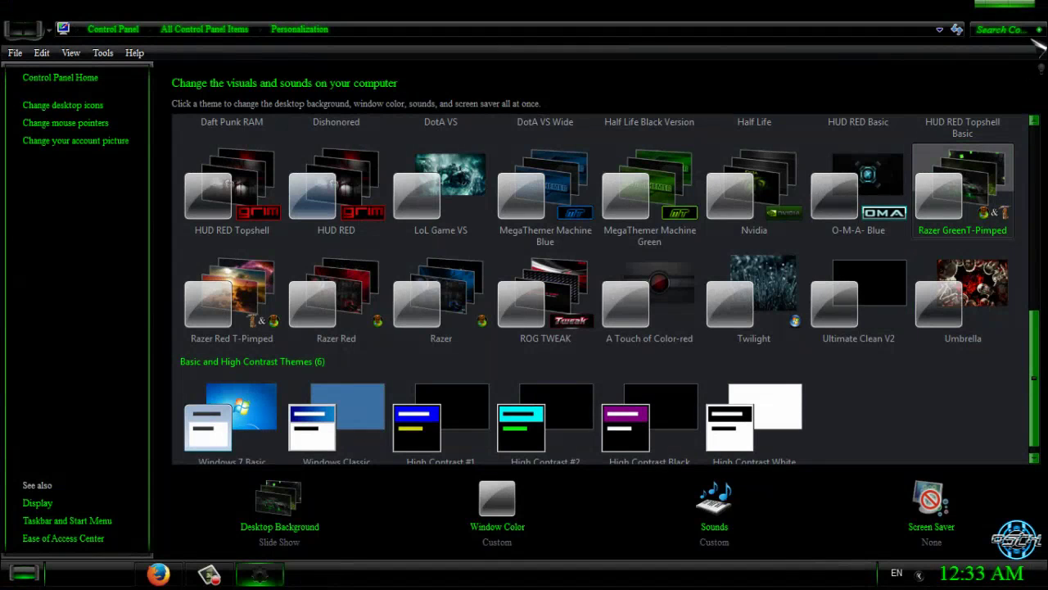
Close the Personalization window and refresh the desktop
{"action": "left_click", "coordinate": [1033, 14]}
{"action": "right_click", "coordinate": [578, 190]}
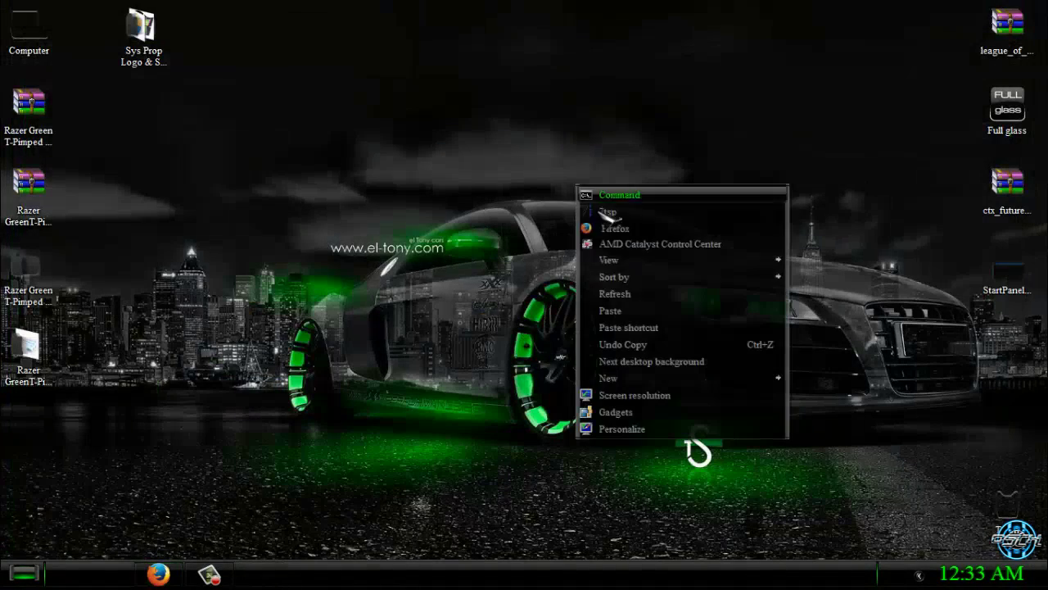
{"action": "left_click", "coordinate": [651, 291]}
Examine the Start menu in the newly applied theme, close it, and refresh the desktop
{"action": "left_click", "coordinate": [33, 573]}
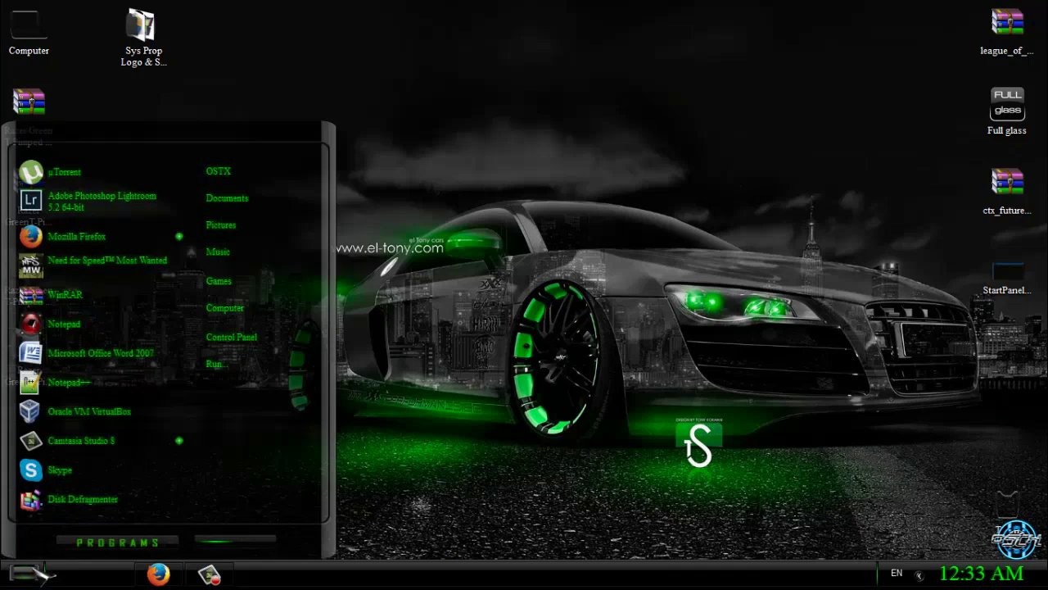
{"action": "left_click", "coordinate": [33, 576]}
{"action": "left_click", "coordinate": [32, 576]}
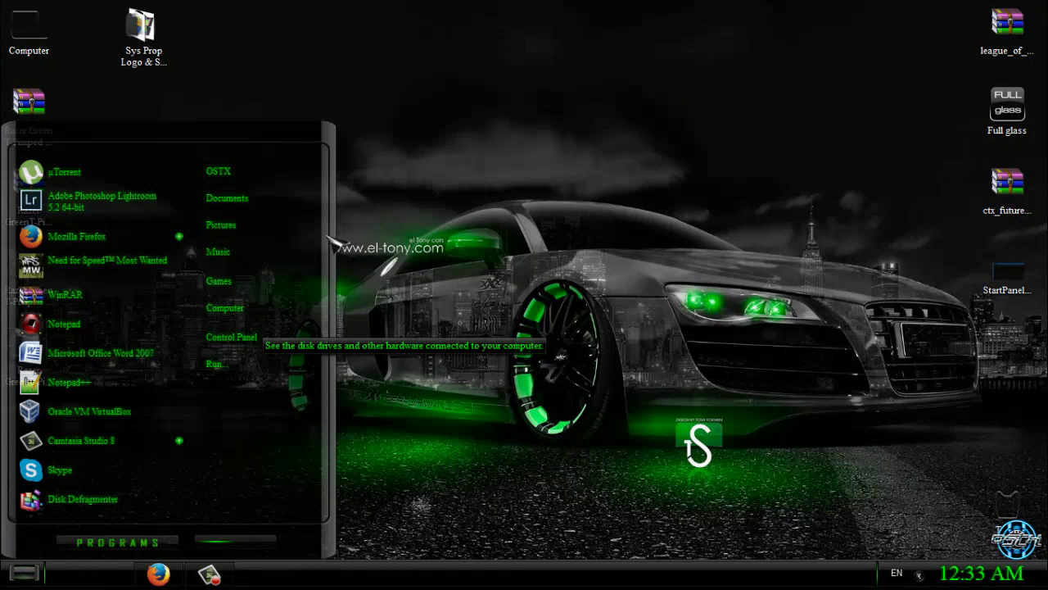
{"action": "left_click", "coordinate": [465, 226]}
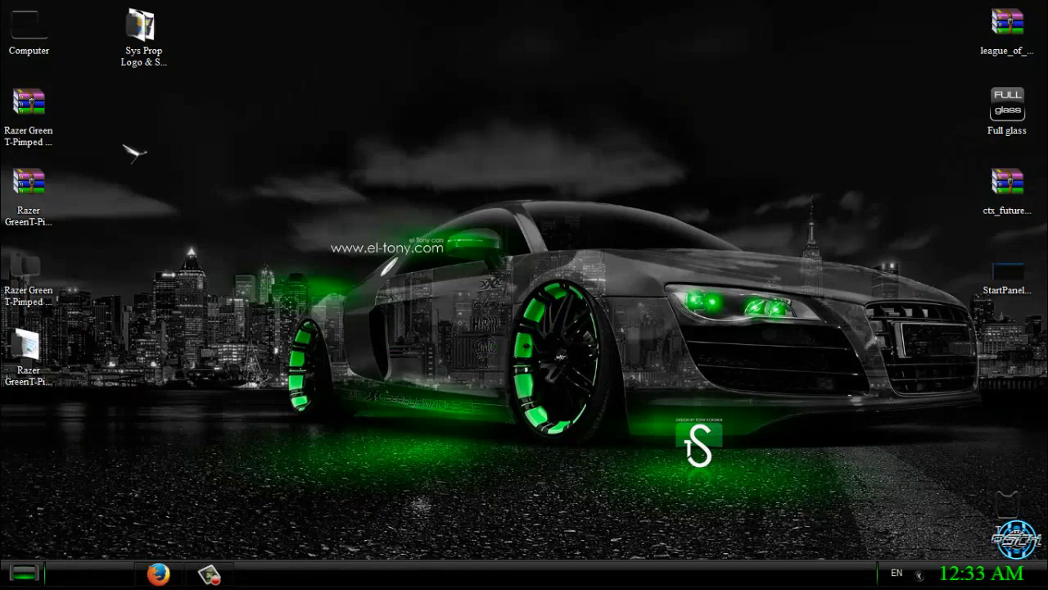
{"action": "right_click", "coordinate": [104, 158]}
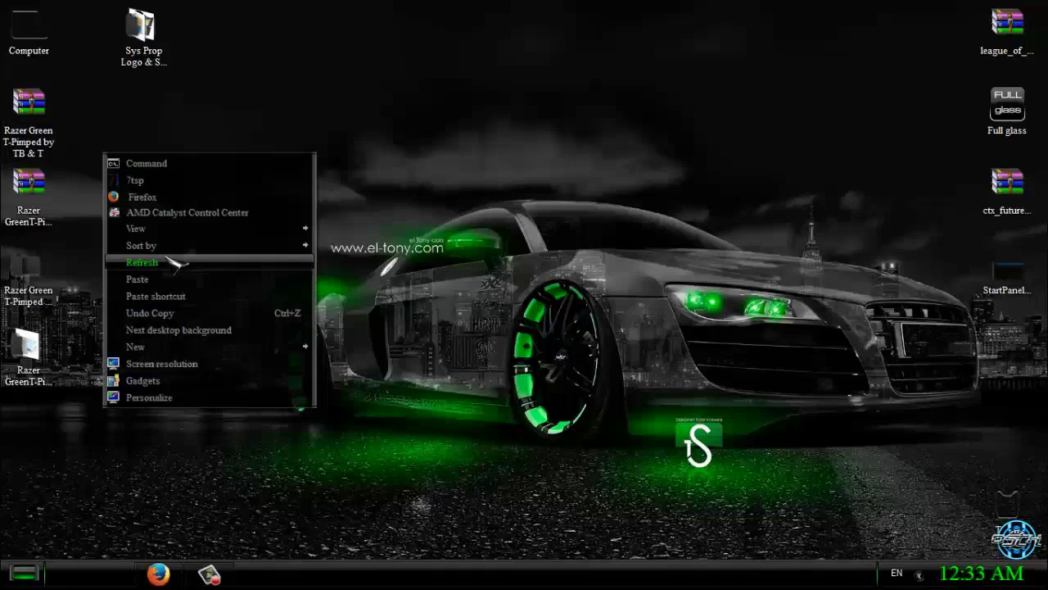
{"action": "left_click", "coordinate": [174, 262]}
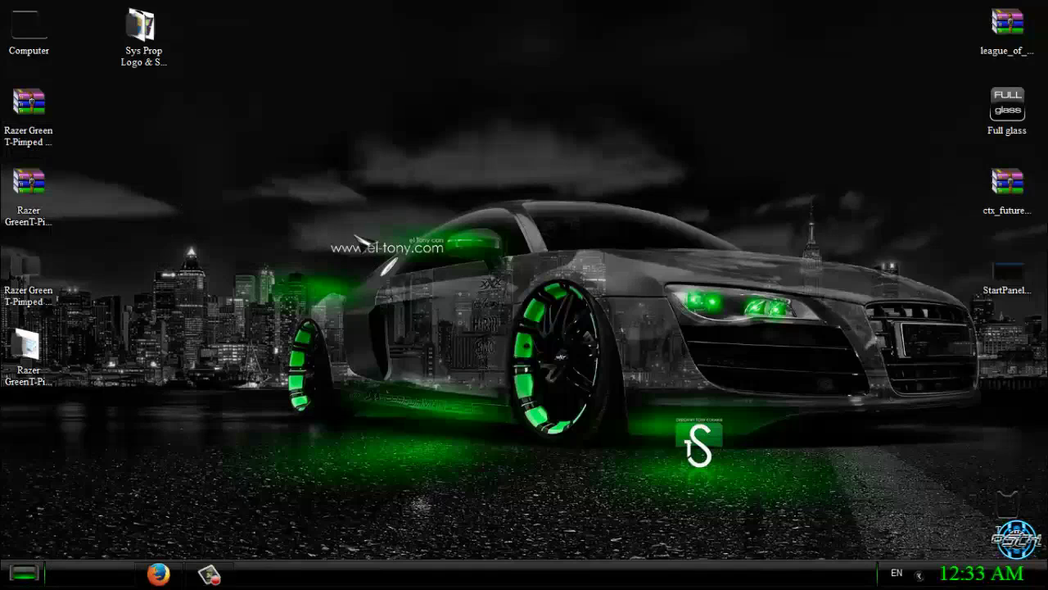
{"action": "right_click", "coordinate": [355, 236]}
{"action": "left_click", "coordinate": [396, 339]}
Launch Full glass from the desktop and check the glass effect in a Computer window, both maximized and restored
{"action": "double_click", "coordinate": [1001, 121]}
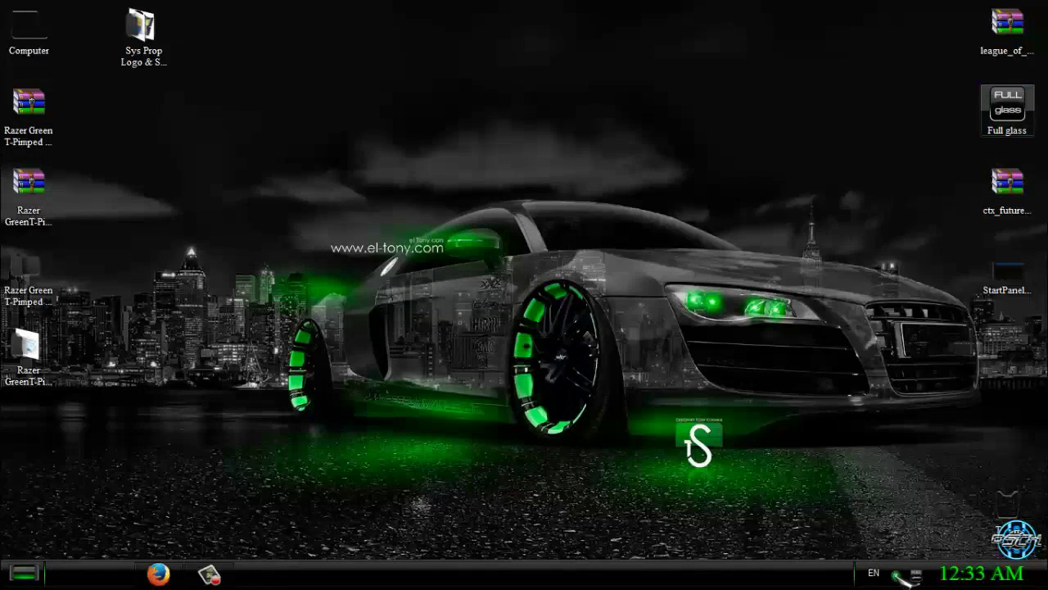
{"action": "double_click", "coordinate": [51, 51]}
{"action": "left_click_drag", "start_coordinate": [394, 10], "coordinate": [493, 127]}
{"action": "double_click", "coordinate": [731, 110]}
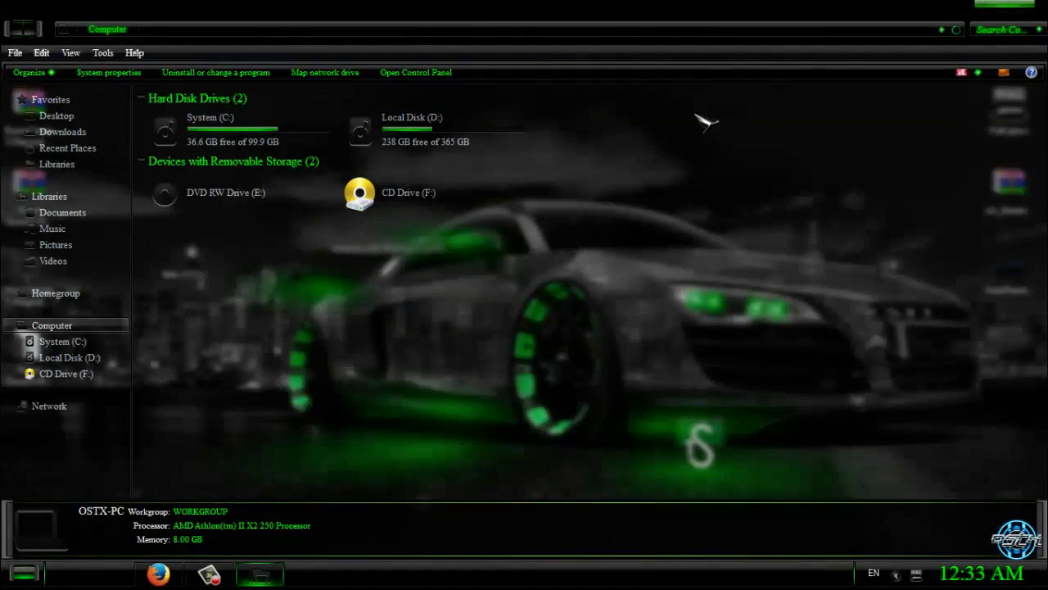
{"action": "left_click_drag", "start_coordinate": [622, 16], "coordinate": [524, 98]}
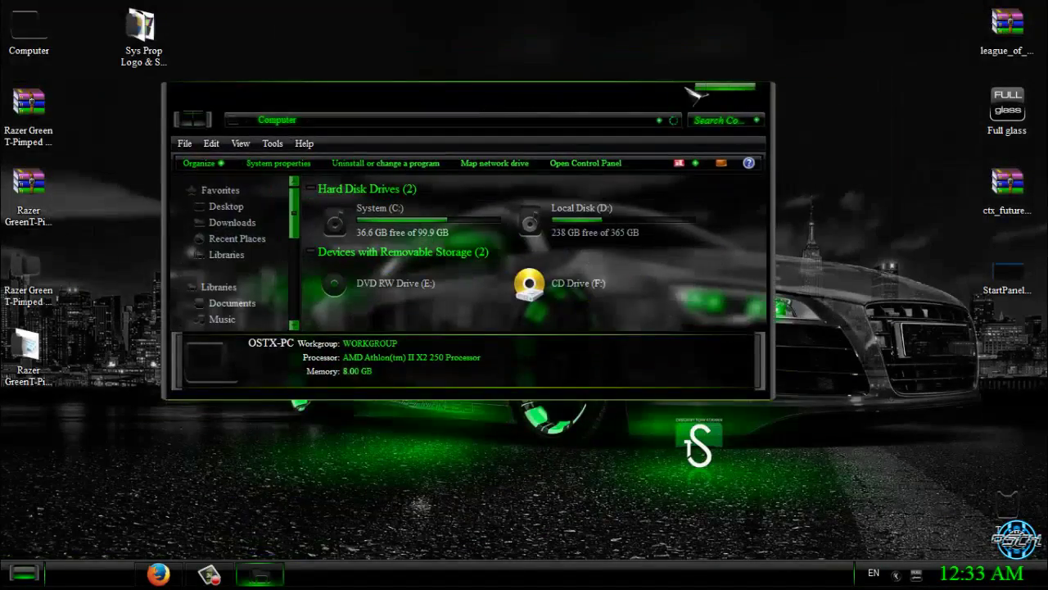
{"action": "left_click", "coordinate": [743, 87]}
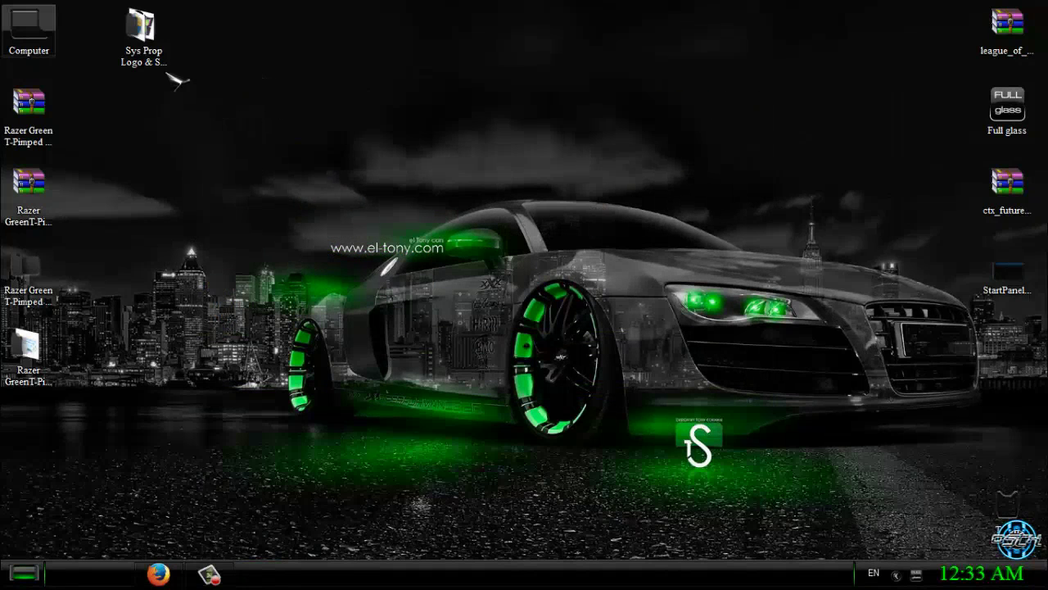
Open the Sys Prop Logo & Special Prog for resize & install folder and disable AVG protection until restart
{"action": "double_click", "coordinate": [141, 31]}
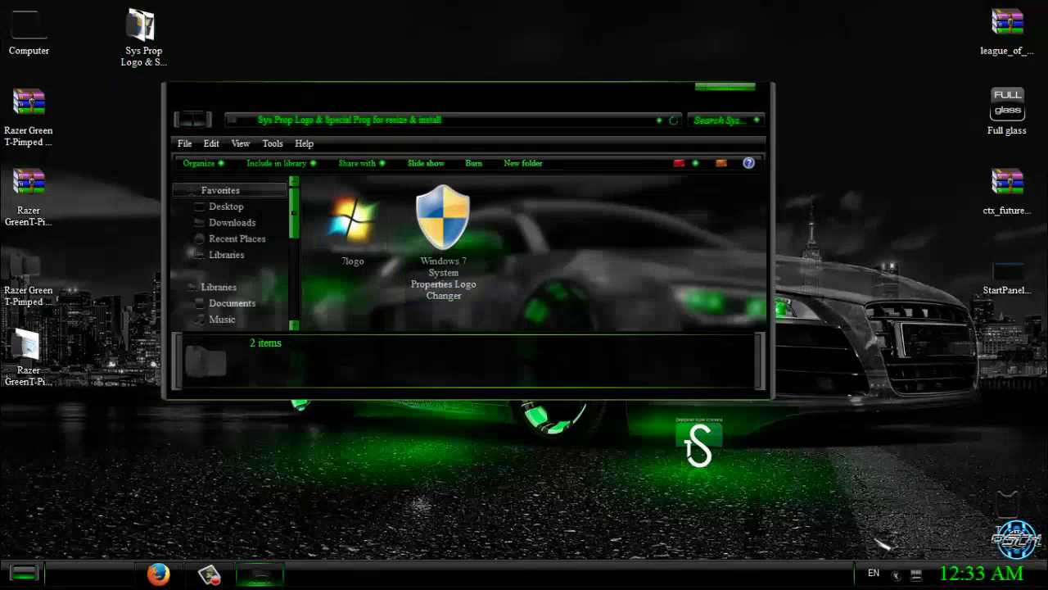
{"action": "left_click", "coordinate": [459, 283]}
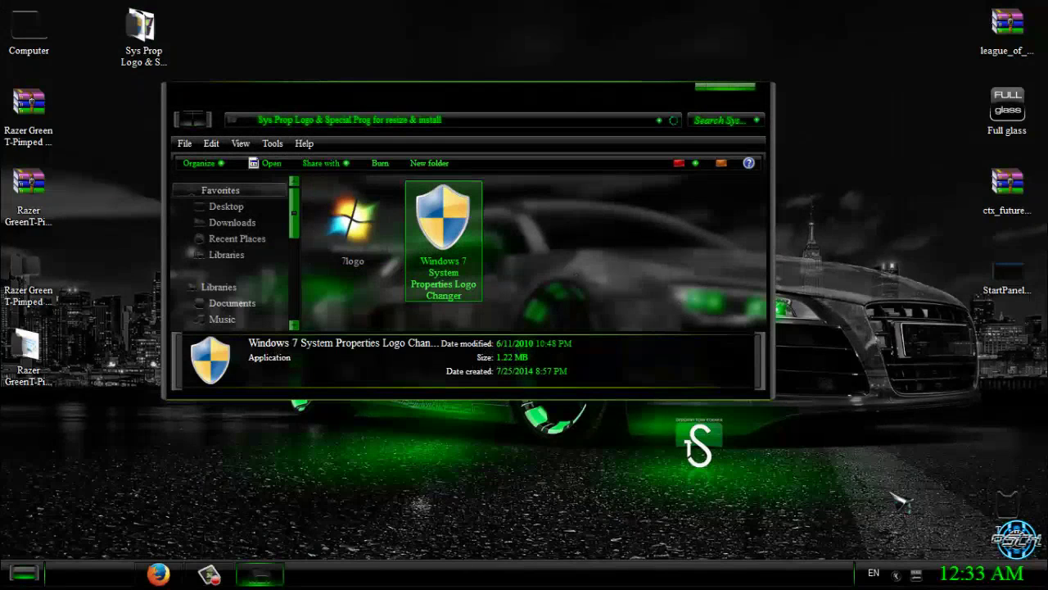
{"action": "left_click", "coordinate": [898, 575]}
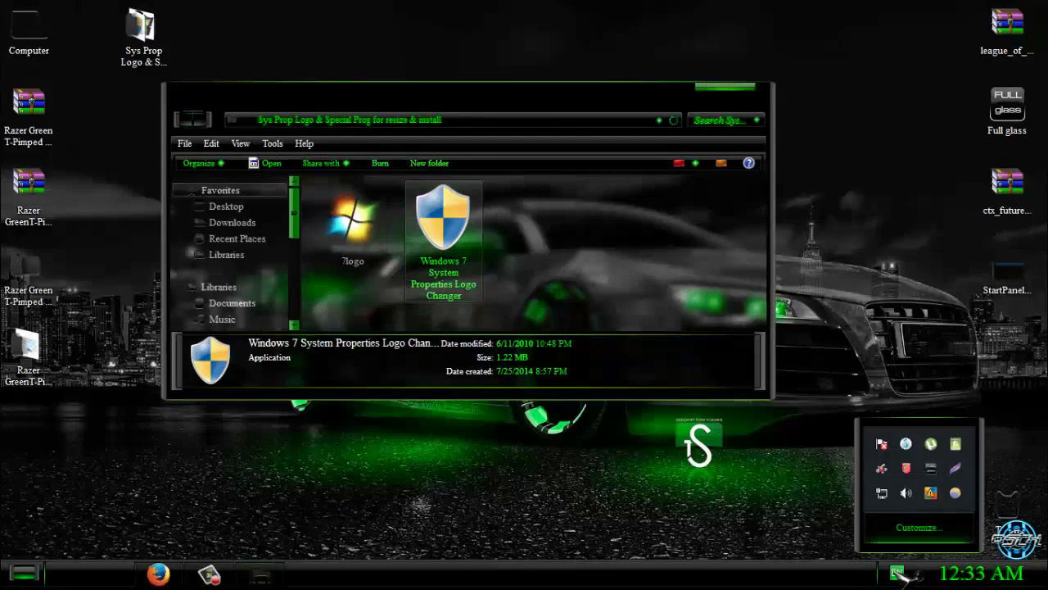
{"action": "right_click", "coordinate": [951, 496]}
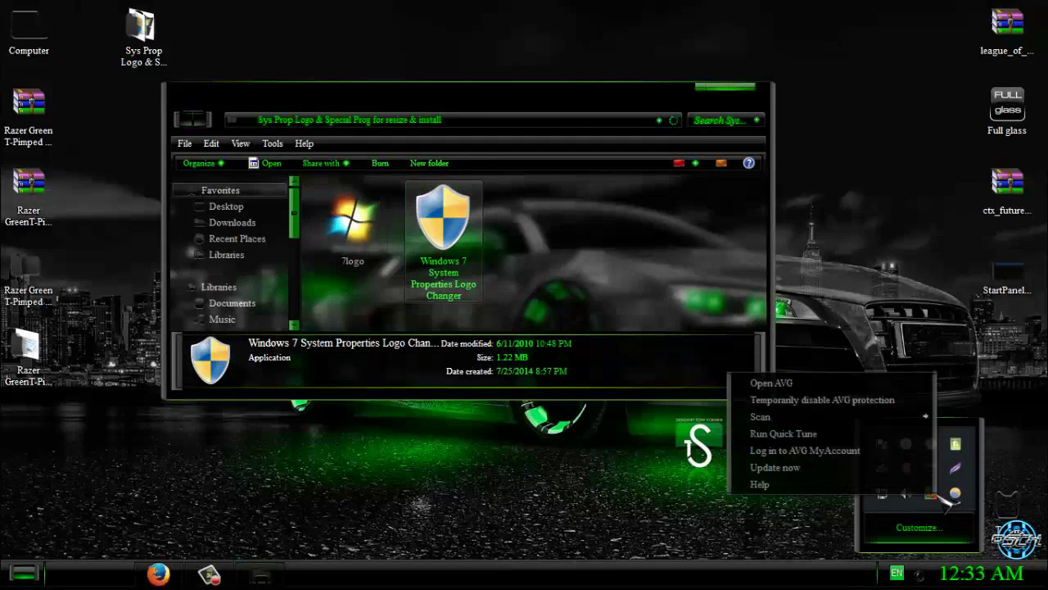
{"action": "left_click", "coordinate": [822, 400]}
{"action": "left_click", "coordinate": [524, 351]}
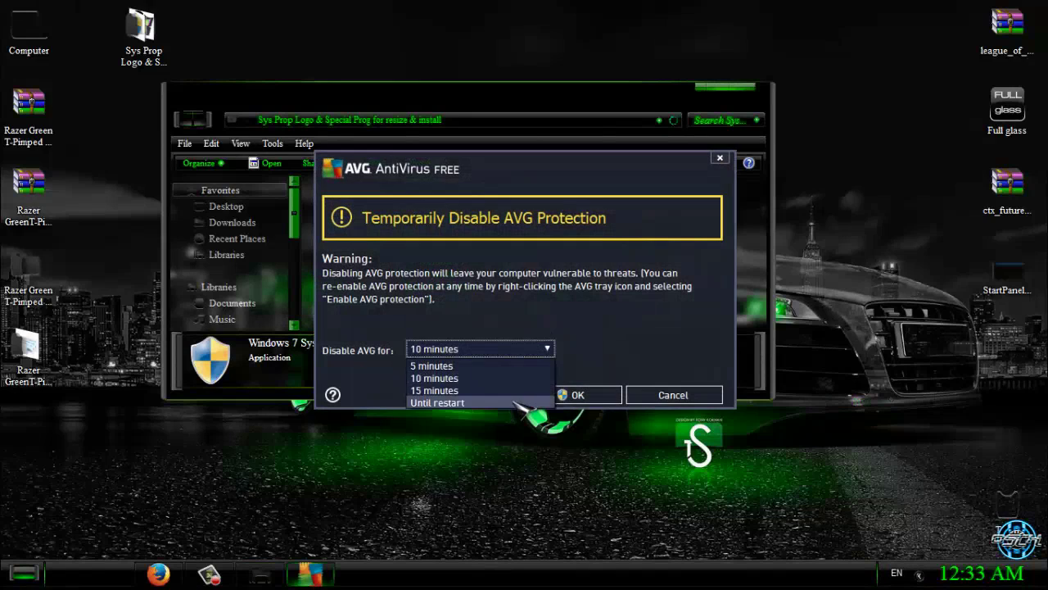
{"action": "left_click", "coordinate": [492, 403]}
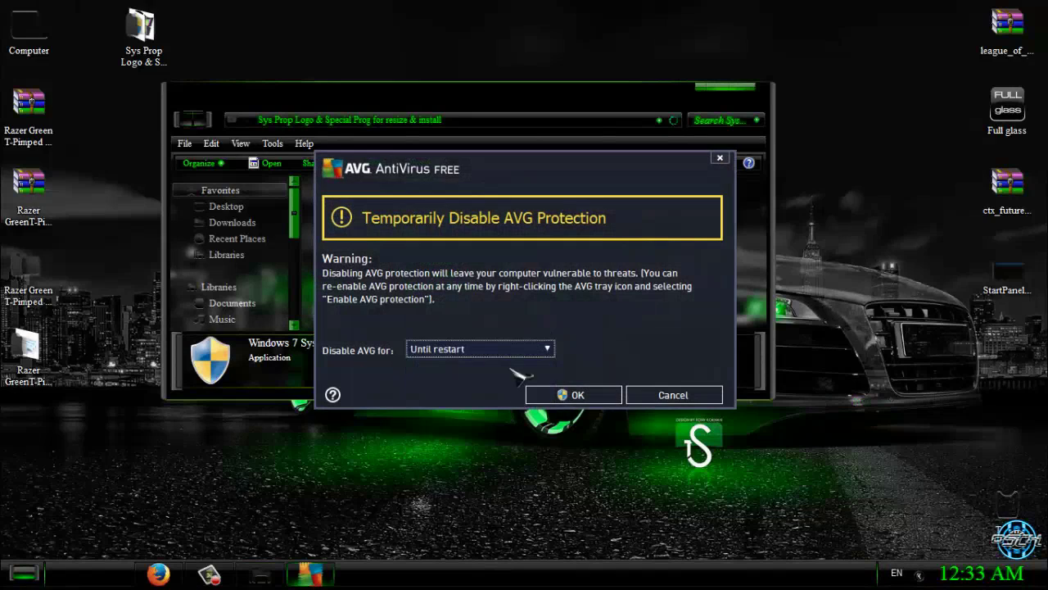
{"action": "left_click", "coordinate": [577, 398]}
Launch the Windows 7 System Properties Logo Changer from the opened folder
{"action": "left_click", "coordinate": [529, 255]}
{"action": "left_click", "coordinate": [473, 248]}
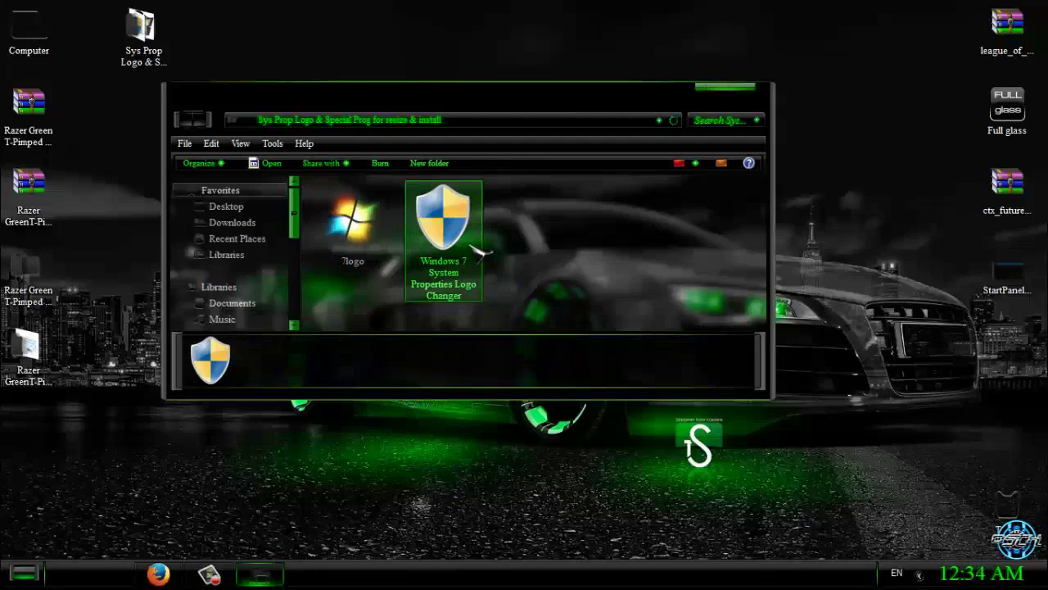
{"action": "right_click", "coordinate": [473, 248]}
{"action": "left_click", "coordinate": [561, 239]}
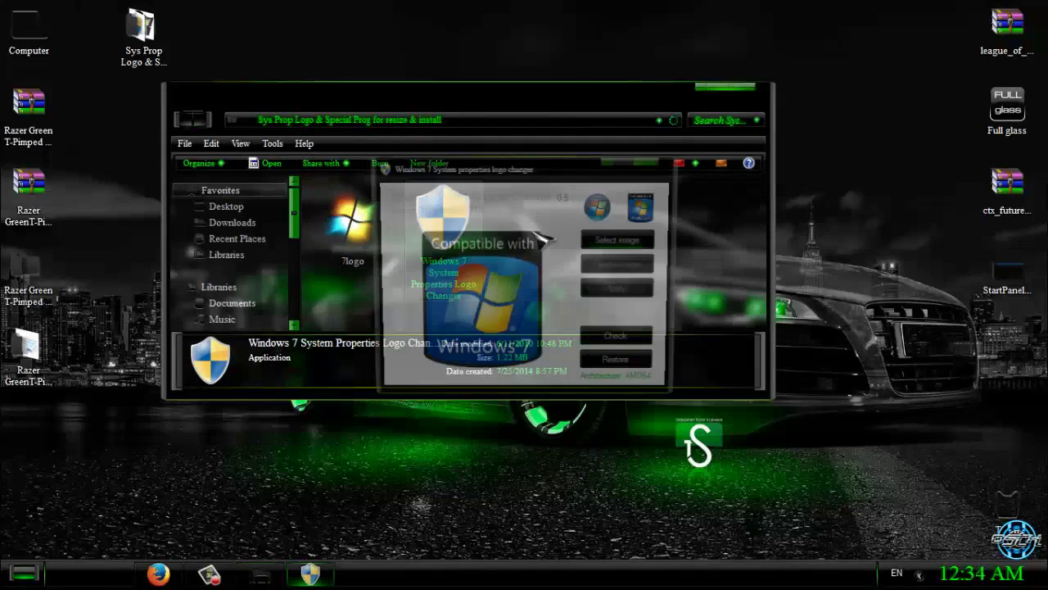
Load the 7logo image from Desktop > Sys Prop Logo & Special Prog for resize & install as the new logo
{"action": "left_click", "coordinate": [621, 241]}
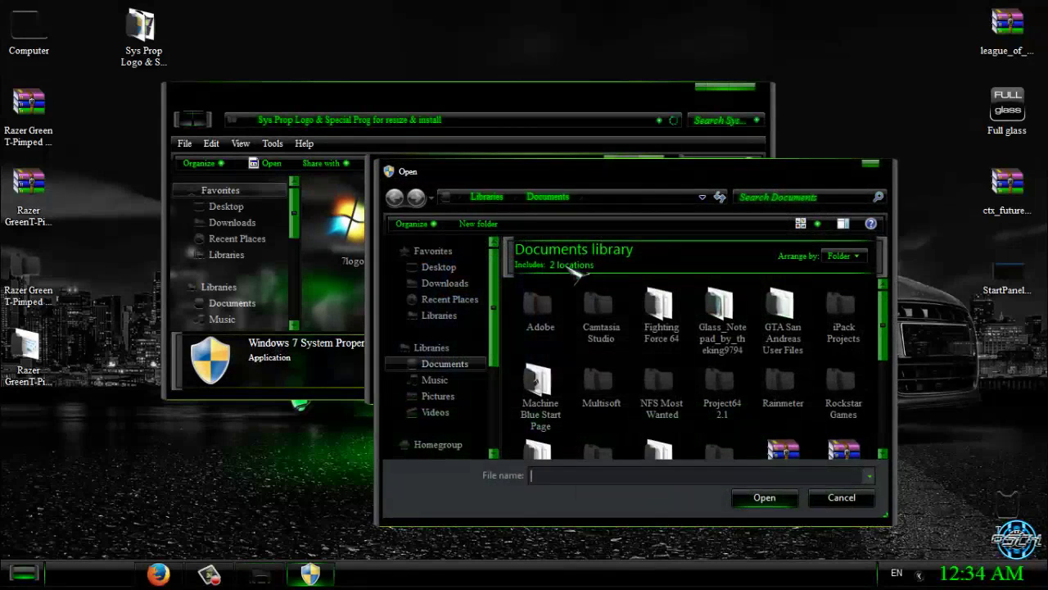
{"action": "left_click", "coordinate": [439, 267]}
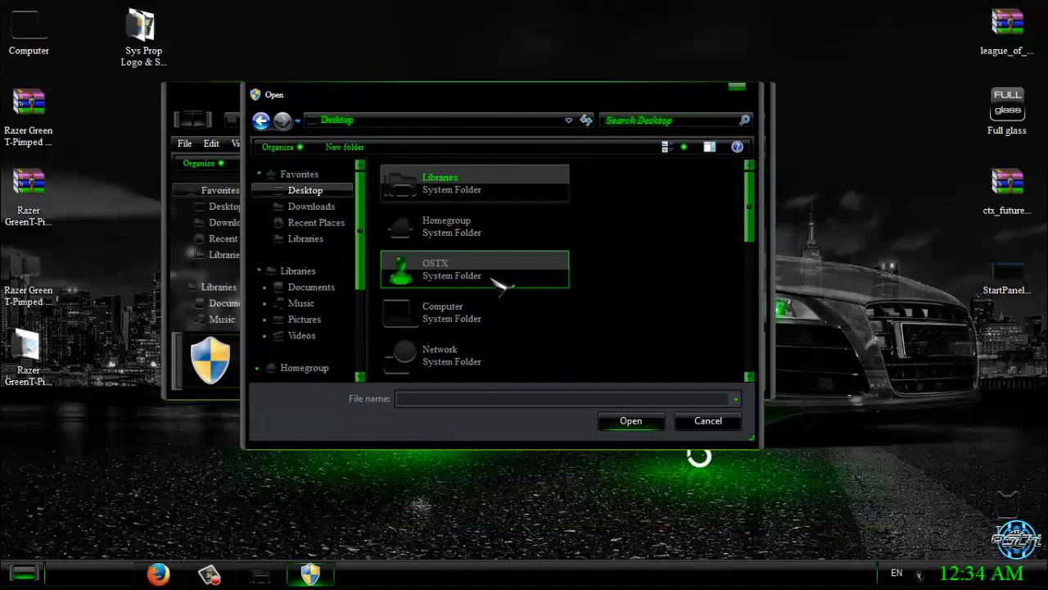
{"action": "scroll", "coordinate": [524, 303], "scroll_direction": "down", "scroll_amount": 5}
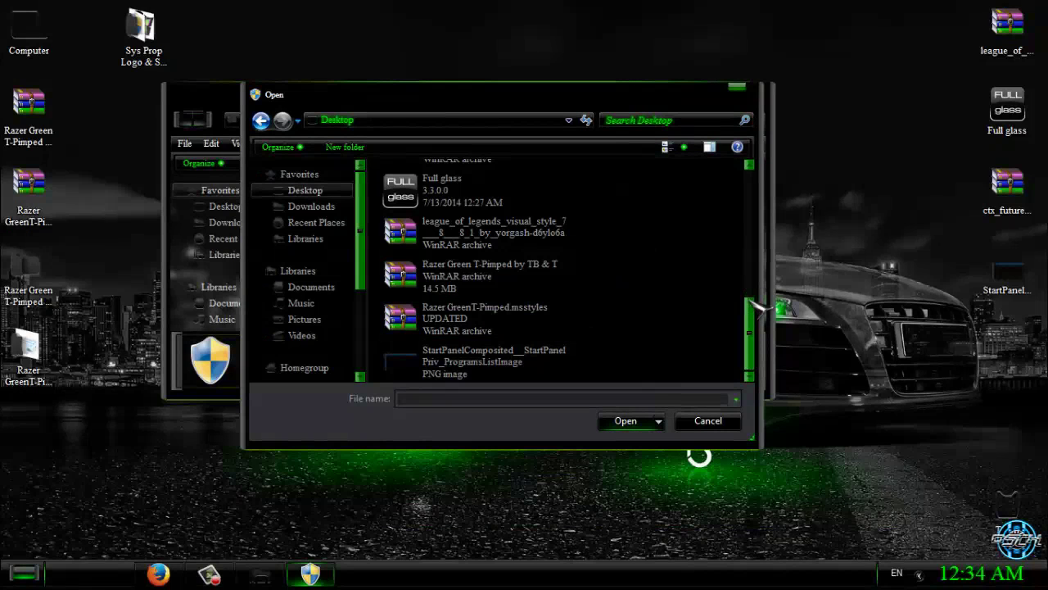
{"action": "scroll", "coordinate": [737, 311], "scroll_direction": "up", "scroll_amount": 3}
{"action": "double_click", "coordinate": [524, 279]}
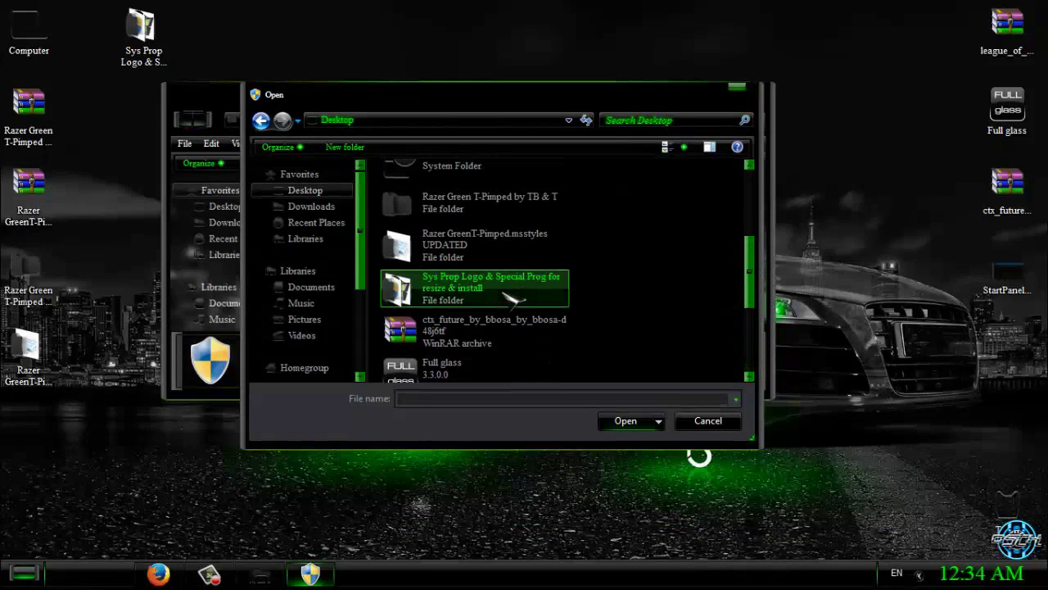
{"action": "left_click", "coordinate": [418, 204]}
{"action": "left_click", "coordinate": [637, 426]}
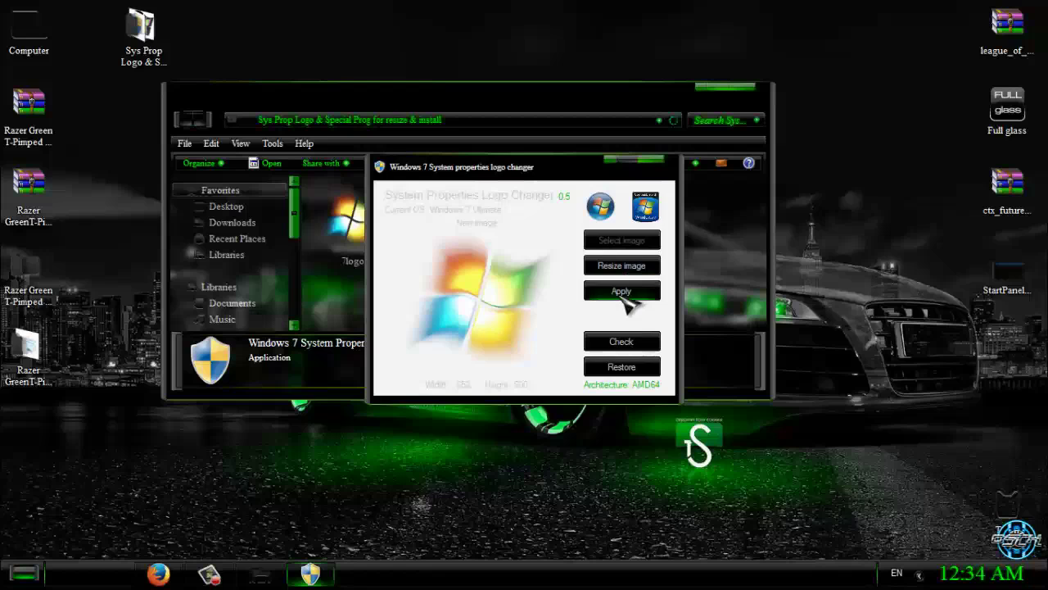
Apply the 7logo image at its original size, check it in the System window, and close the logo changer
{"action": "left_click", "coordinate": [623, 295]}
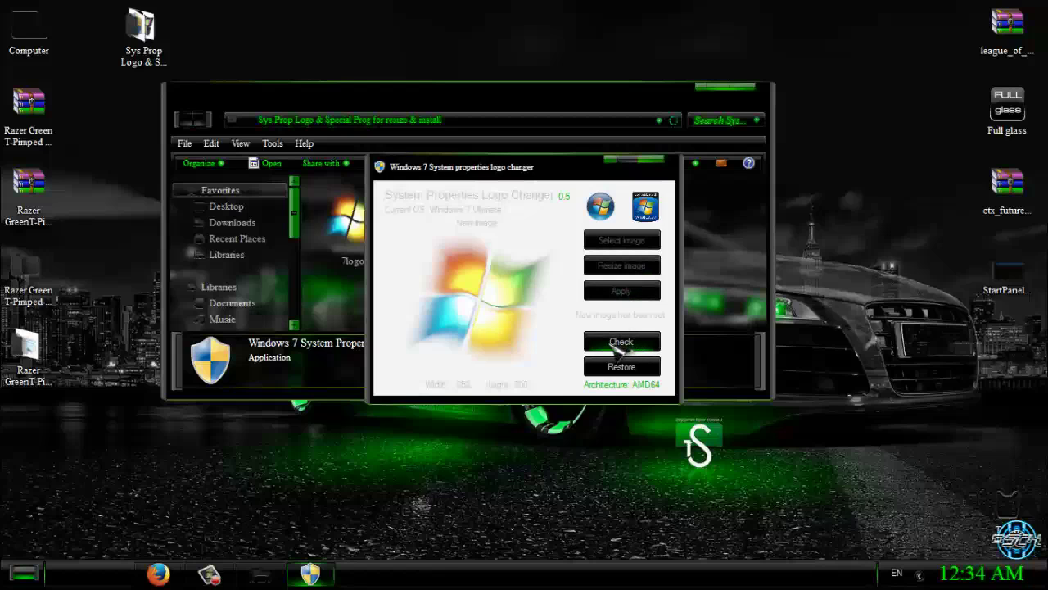
{"action": "left_click", "coordinate": [617, 345]}
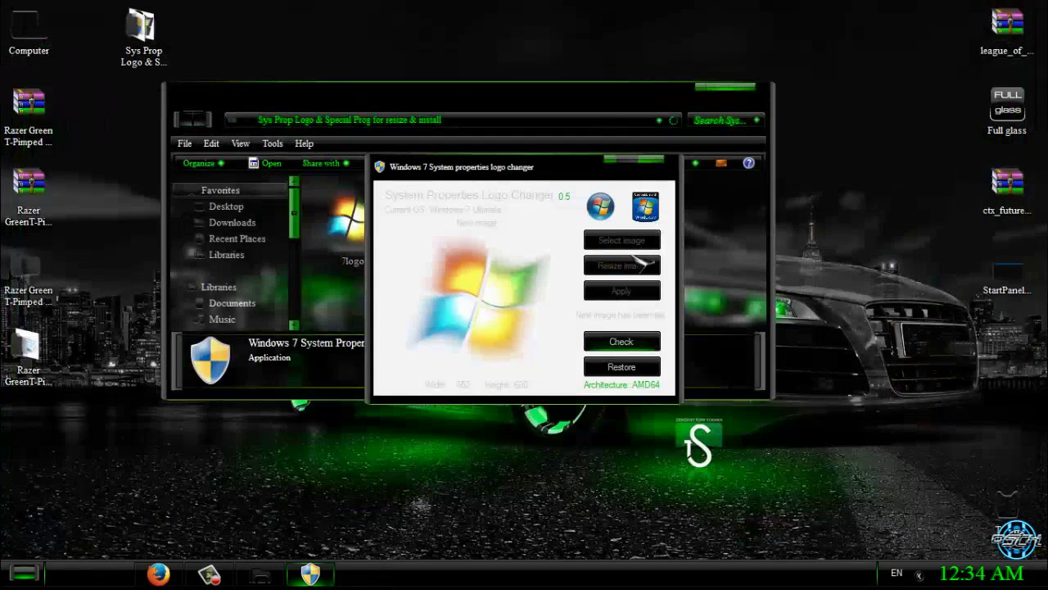
{"action": "left_click", "coordinate": [667, 168]}
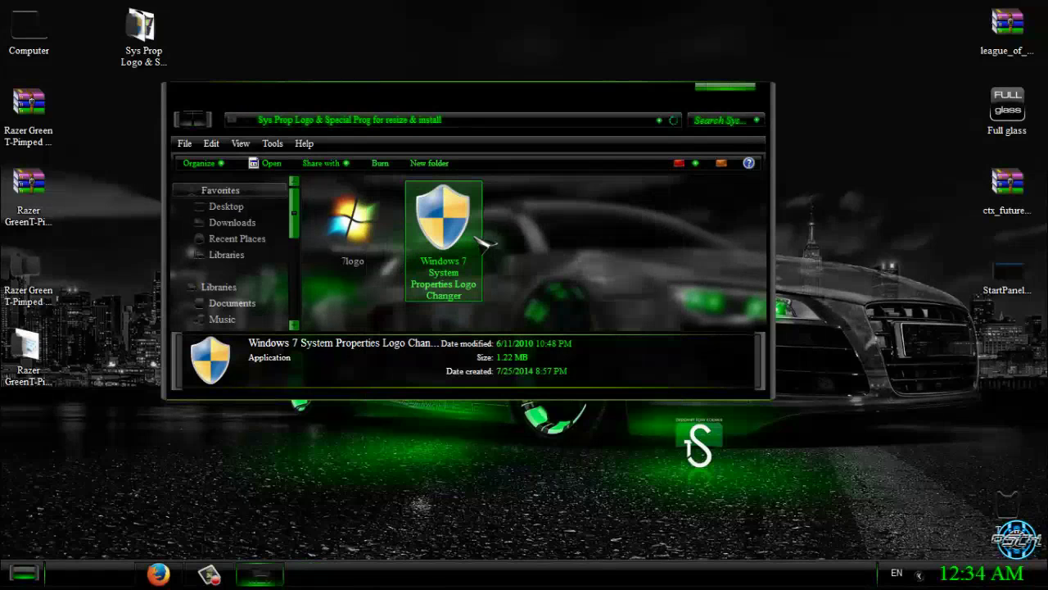
Reopen the Windows 7 System Properties Logo Changer and load the 7logo image again
{"action": "double_click", "coordinate": [454, 234]}
{"action": "left_click", "coordinate": [565, 303]}
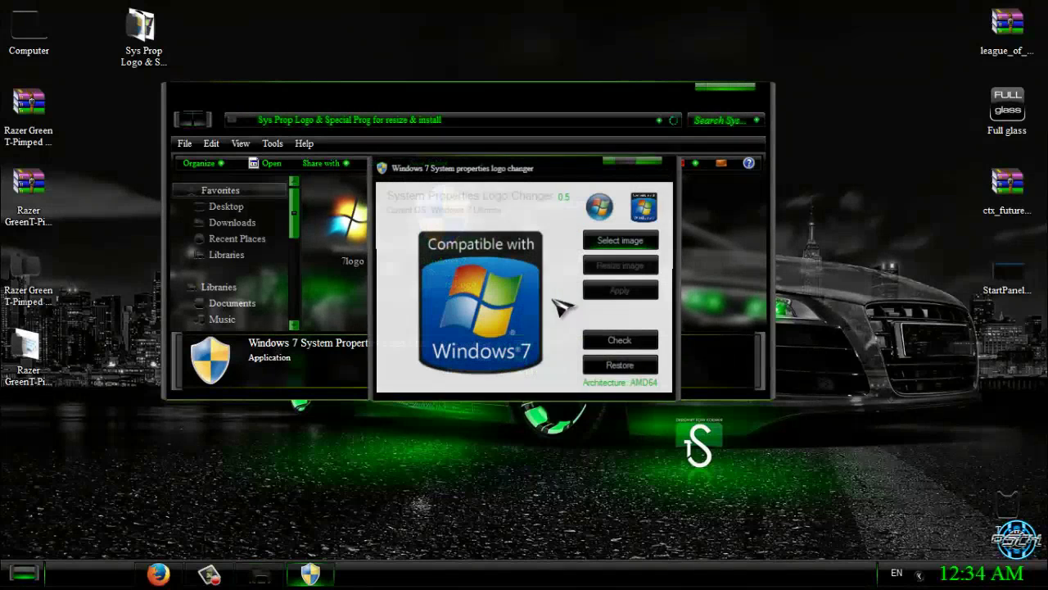
{"action": "left_click", "coordinate": [647, 241]}
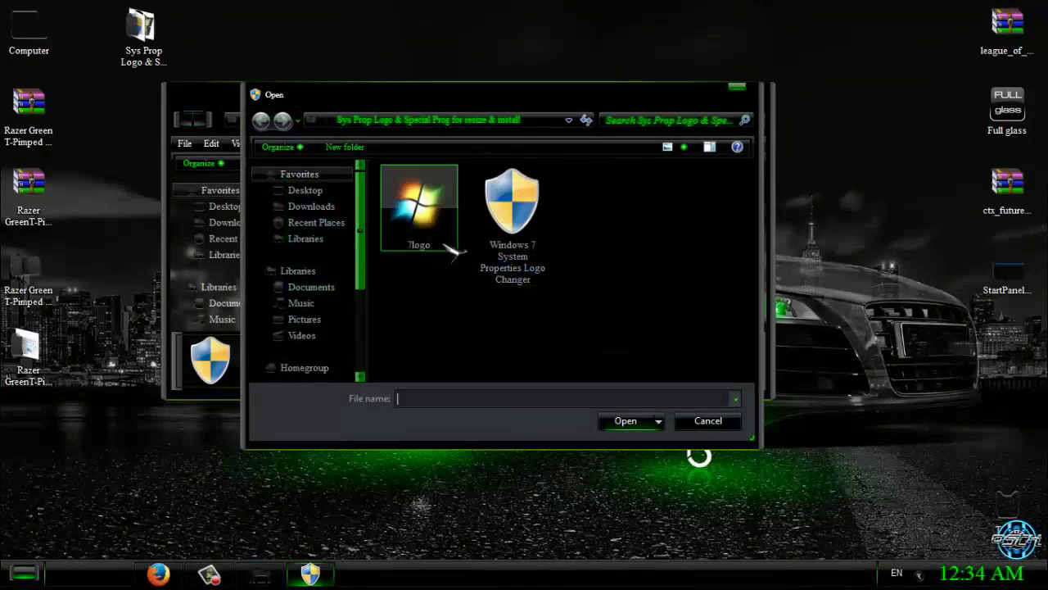
{"action": "left_click", "coordinate": [421, 215]}
{"action": "left_click", "coordinate": [621, 419]}
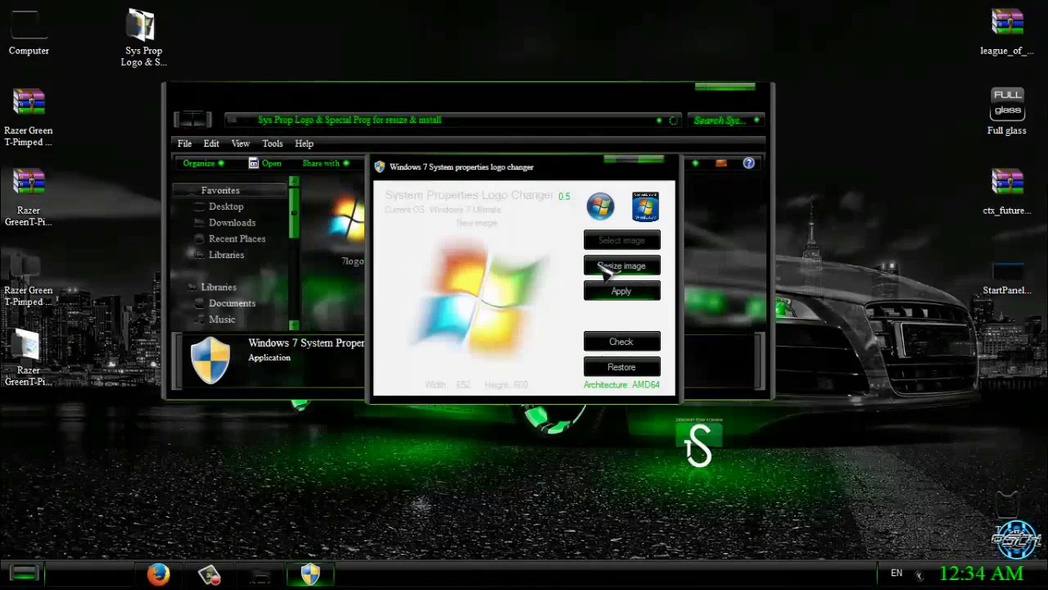
Resize the logo with height and width 350, apply and check it in the System window, and close the open windows
{"action": "left_click", "coordinate": [606, 267]}
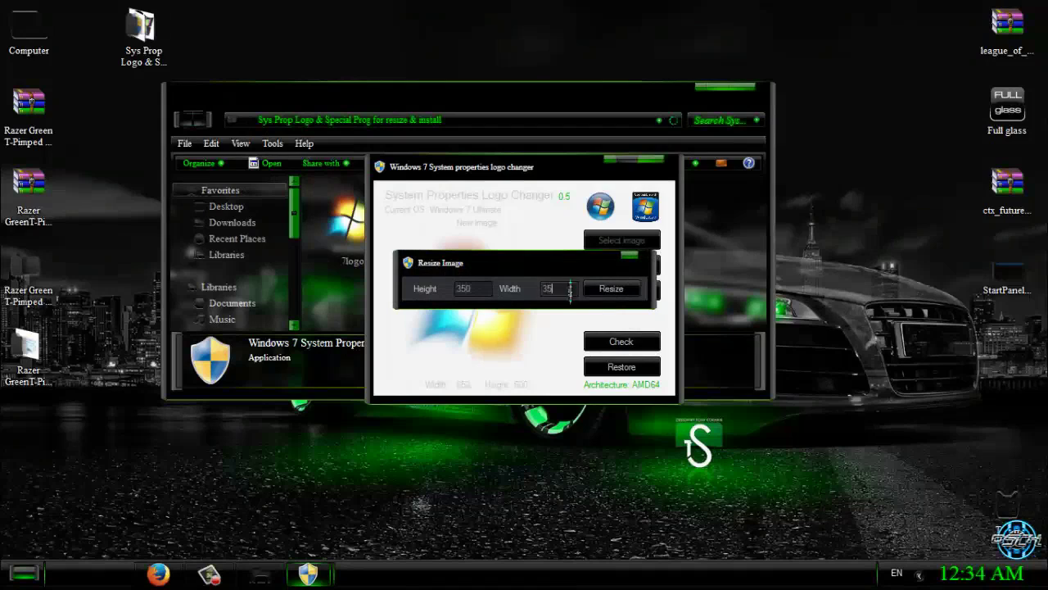
{"action": "left_click", "coordinate": [611, 291]}
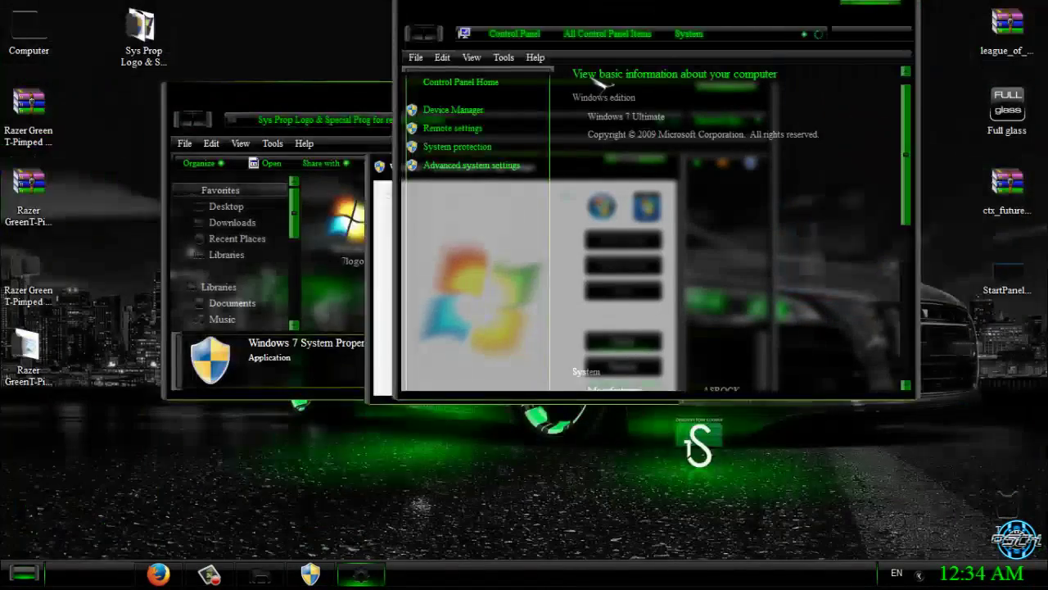
{"action": "left_click", "coordinate": [778, 100]}
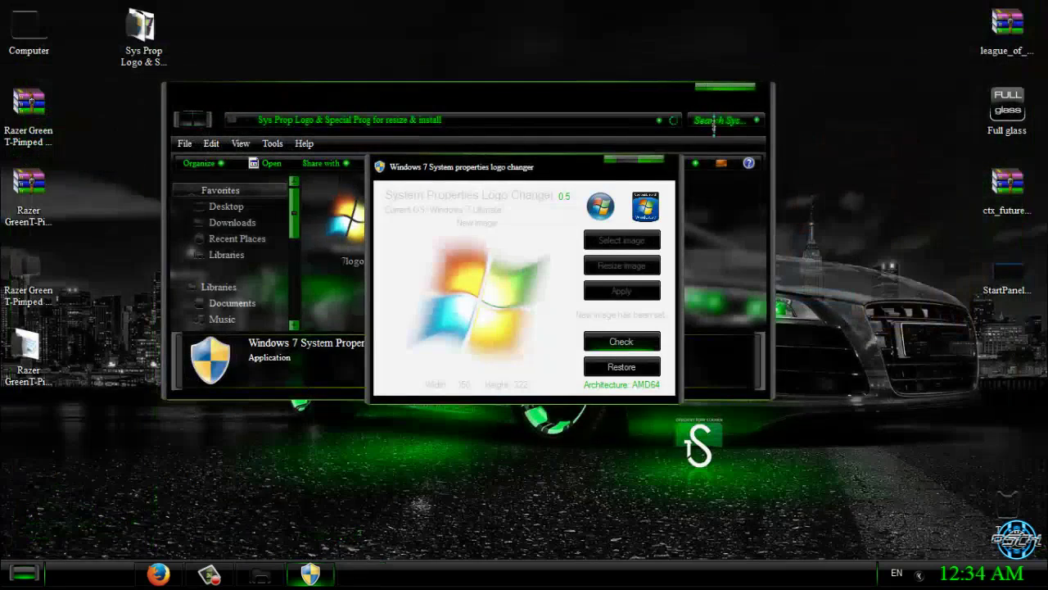
{"action": "left_click", "coordinate": [752, 92]}
{"action": "left_click", "coordinate": [653, 161]}
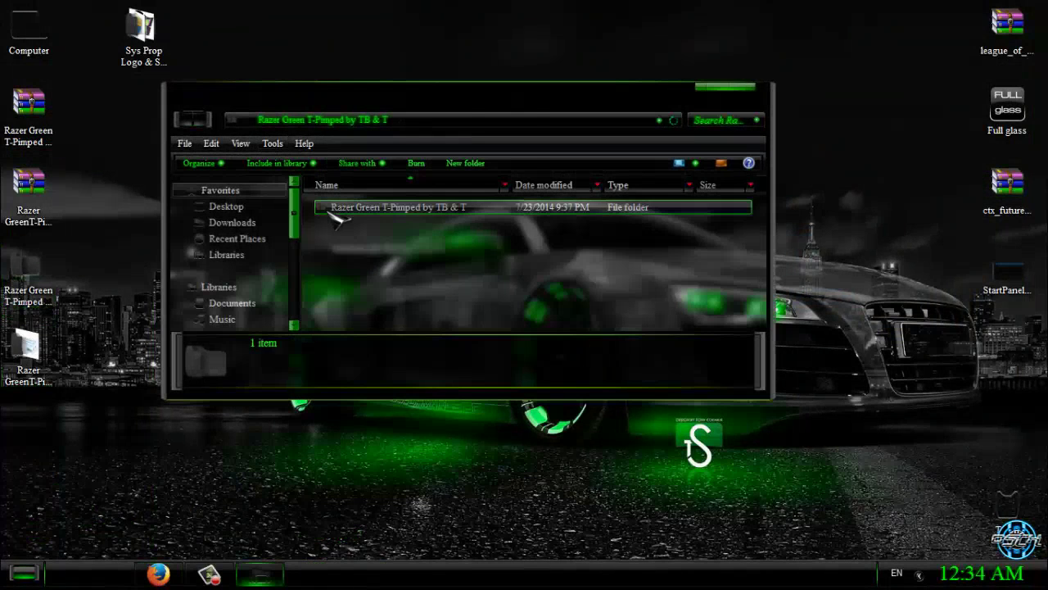
Open the Extras folder inside the nested Razer Green T-Pimped by TB & T folder and maximize its window
{"action": "double_click", "coordinate": [336, 211]}
{"action": "double_click", "coordinate": [337, 209]}
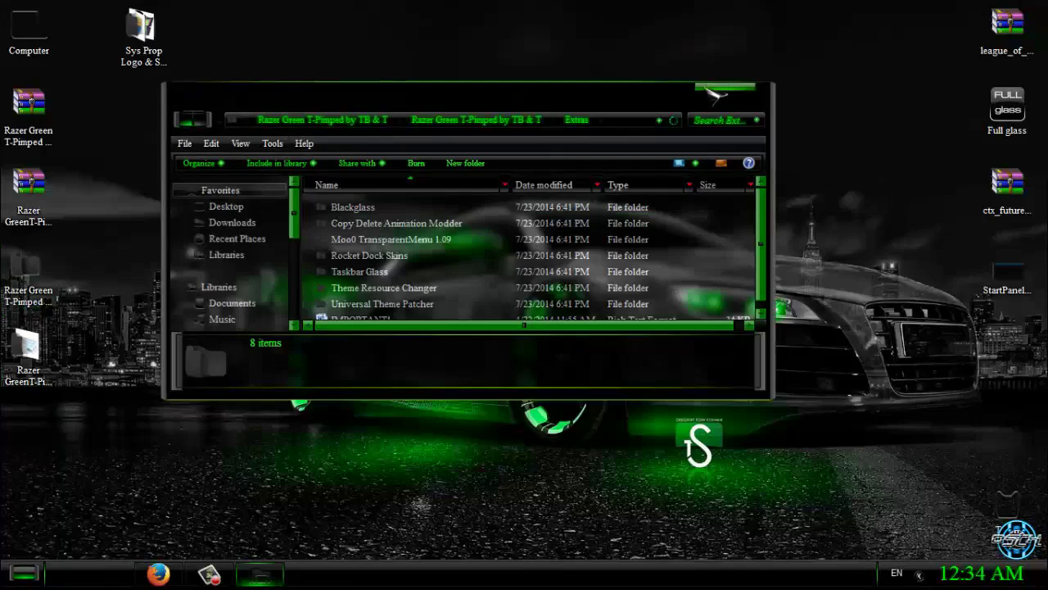
{"action": "left_click", "coordinate": [716, 92]}
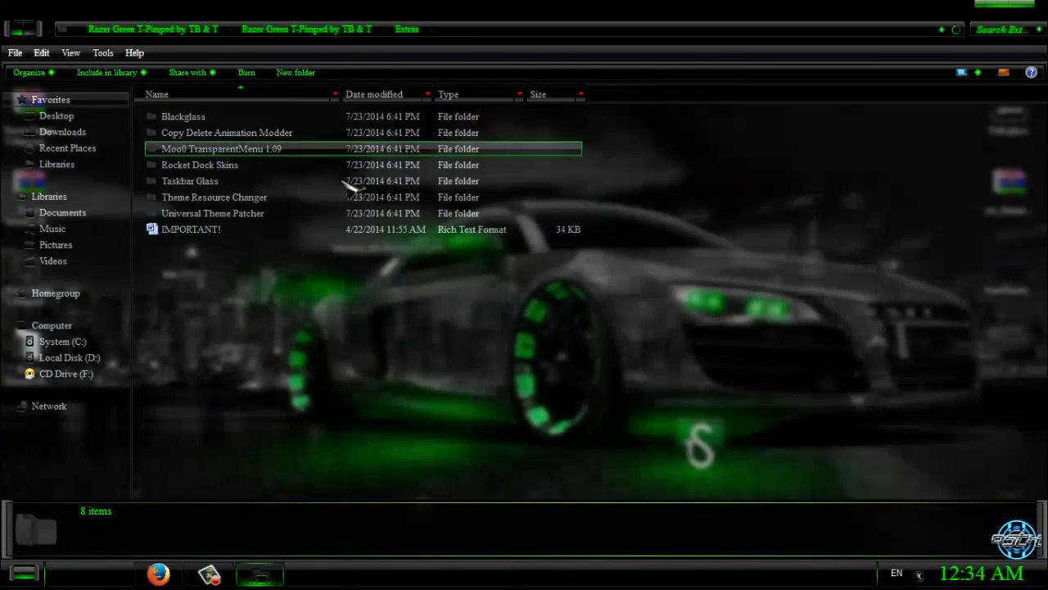
Look through the contents of the Blackglass and Copy Delete Animation Modder folders, and return to Extras
{"action": "double_click", "coordinate": [195, 118]}
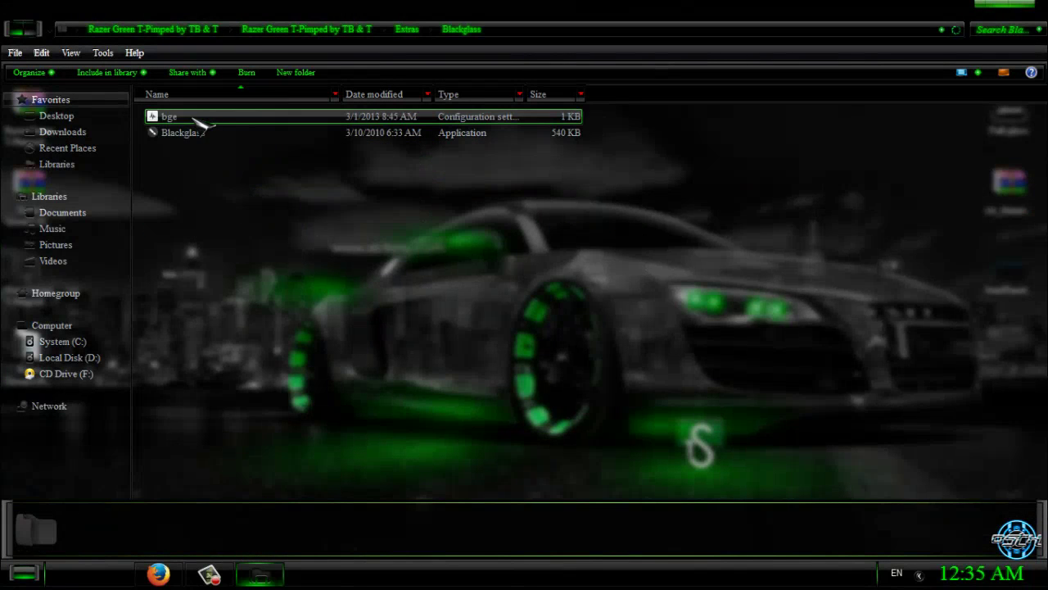
{"action": "left_click", "coordinate": [190, 132]}
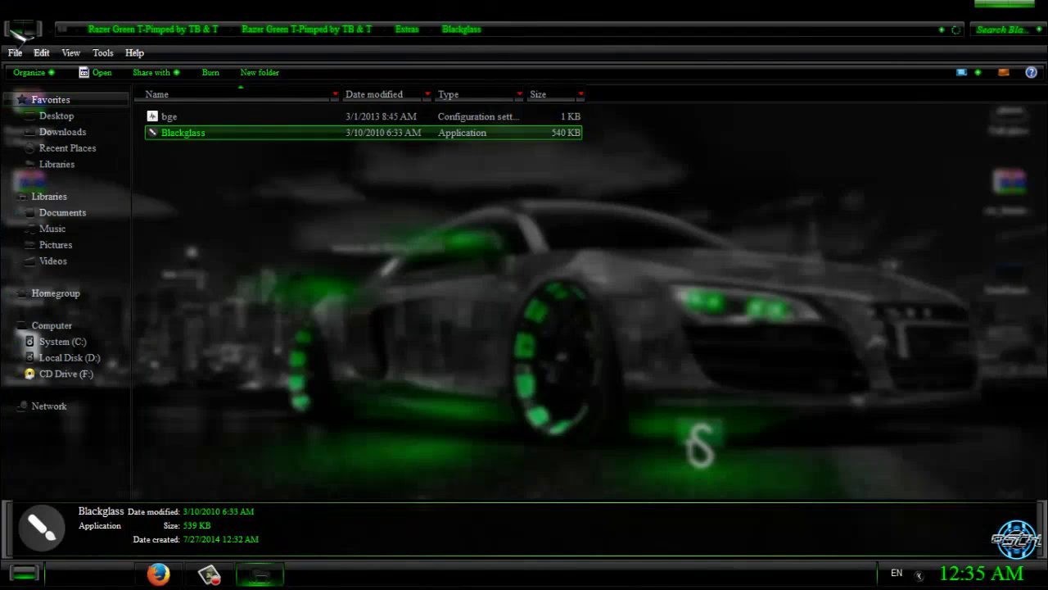
{"action": "left_click", "coordinate": [21, 33]}
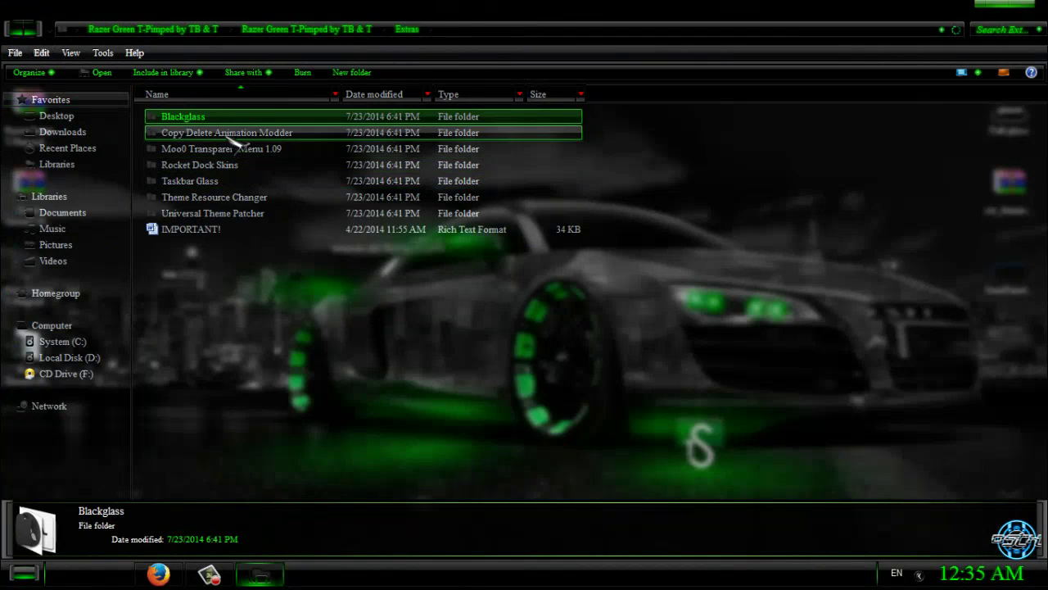
{"action": "double_click", "coordinate": [234, 136]}
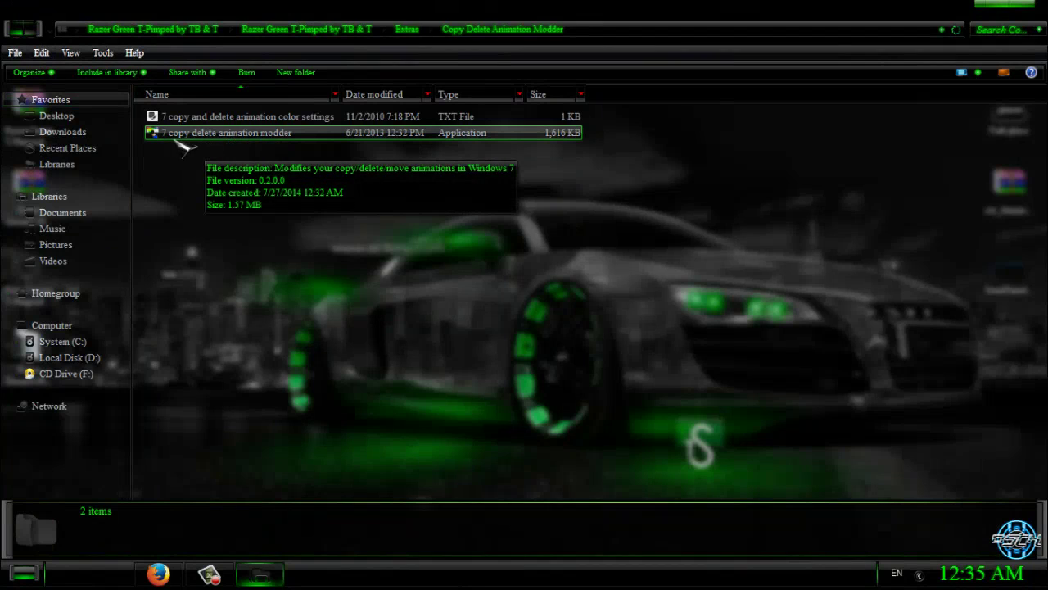
{"action": "left_click", "coordinate": [498, 143]}
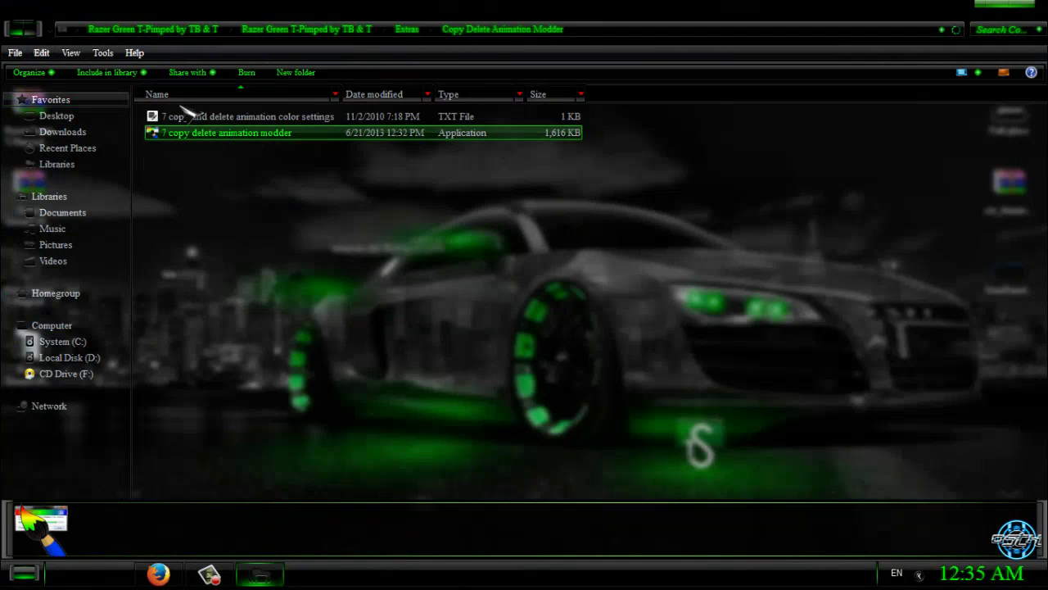
{"action": "left_click", "coordinate": [22, 31]}
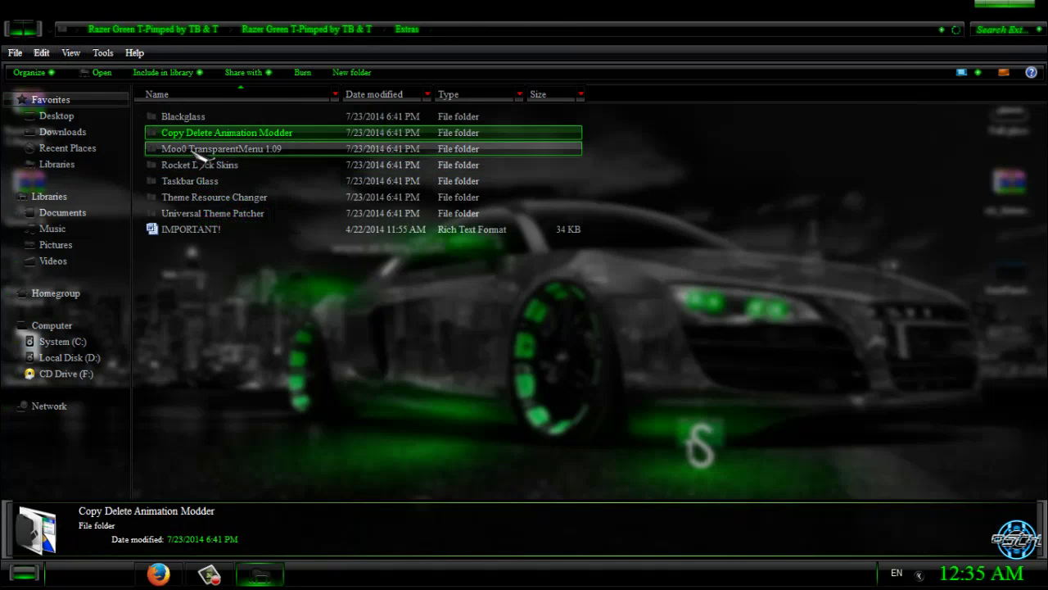
Open the Moo0 TransparentMenu 1.09 folder, select its installer, and minimize the window to show the desktop
{"action": "double_click", "coordinate": [201, 150]}
{"action": "left_click", "coordinate": [220, 119]}
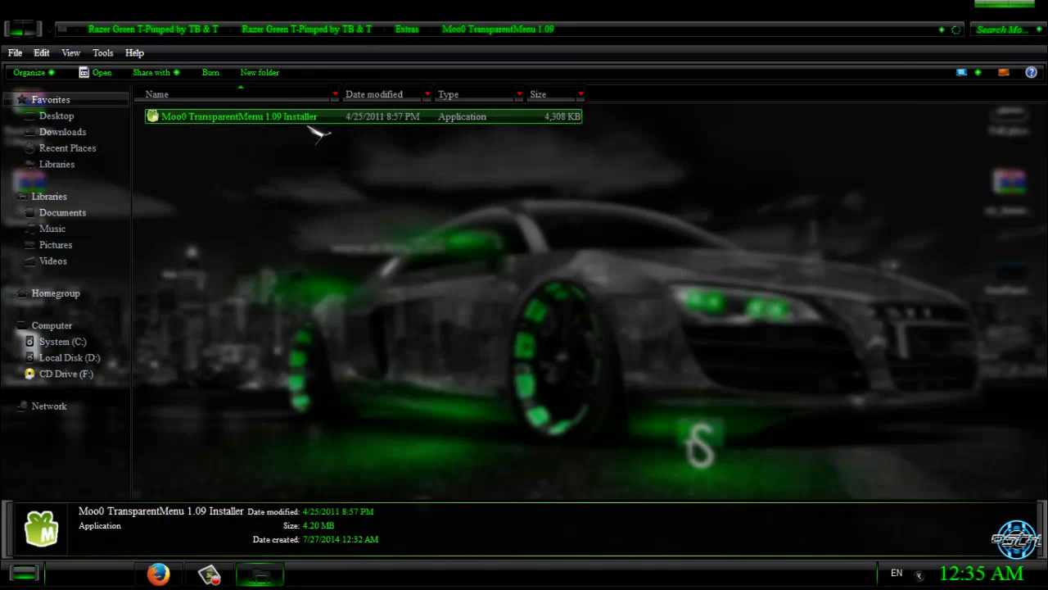
{"action": "left_click", "coordinate": [987, 7]}
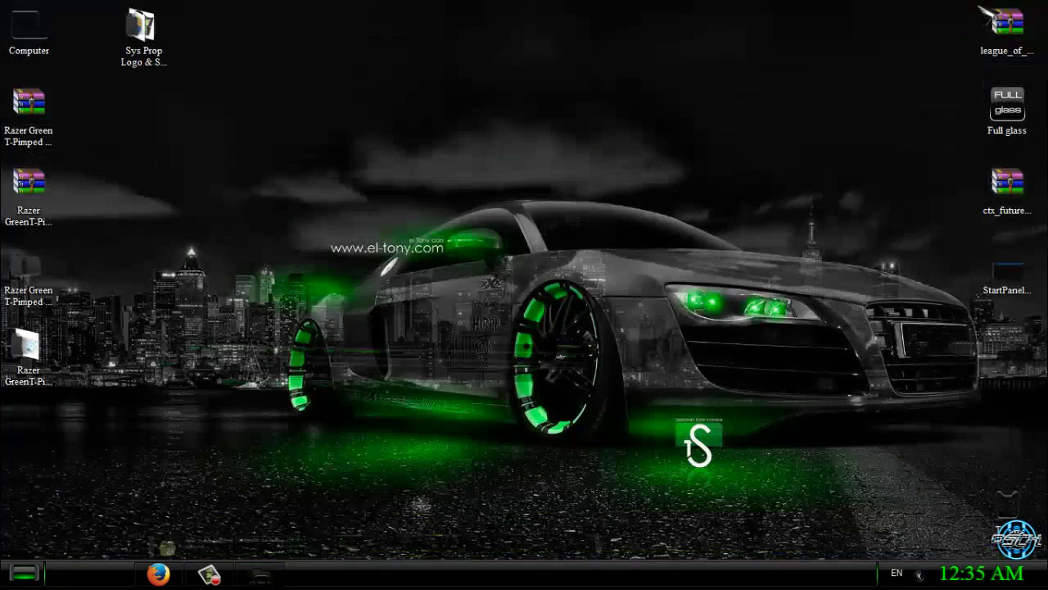
Check the transparency of the desktop's context menu and refresh the desktop
{"action": "right_click", "coordinate": [511, 133]}
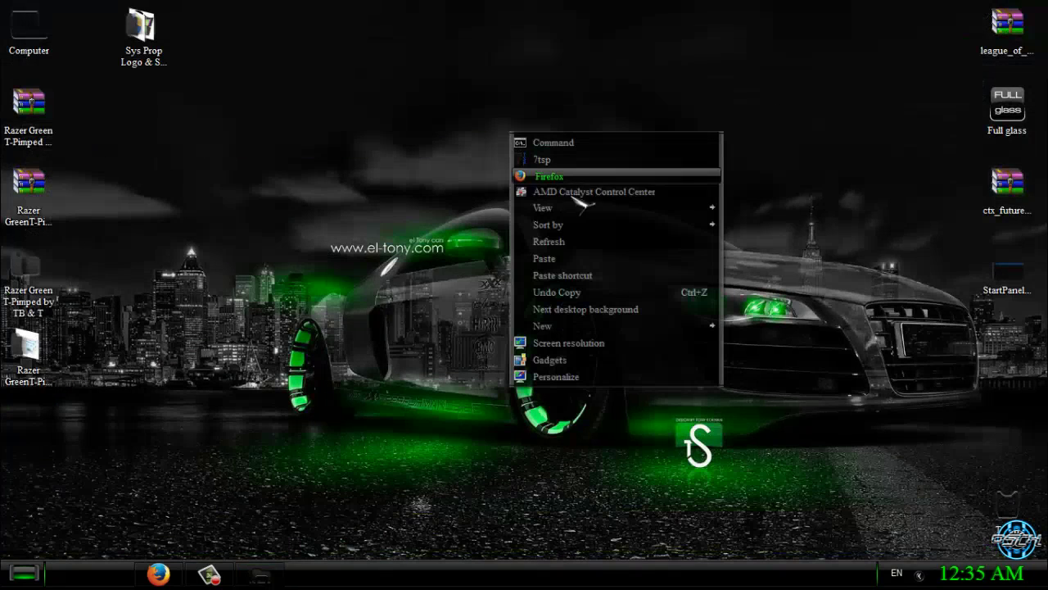
{"action": "right_click", "coordinate": [300, 153]}
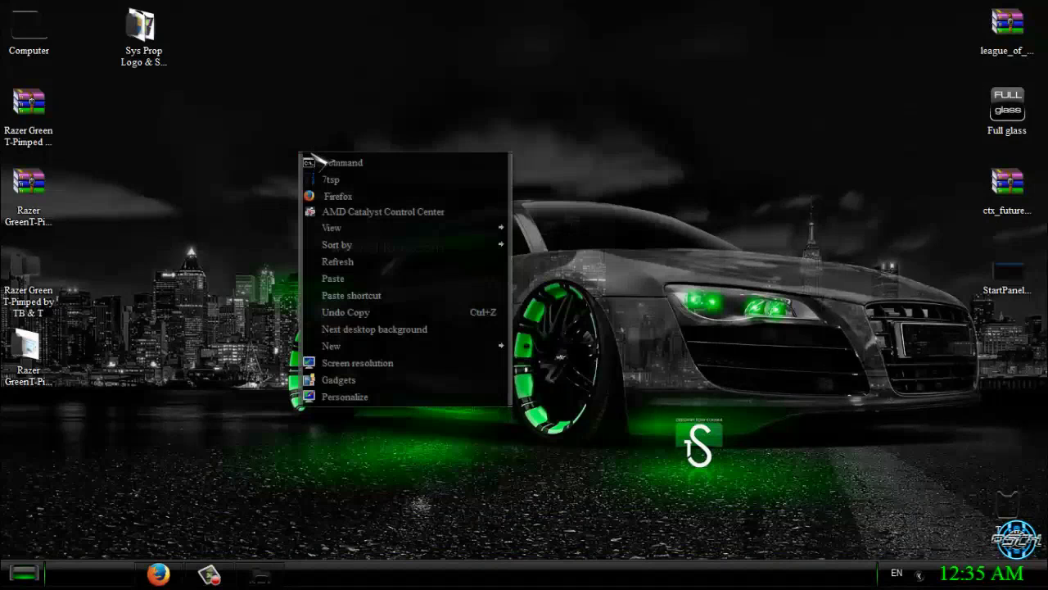
{"action": "left_click", "coordinate": [410, 262]}
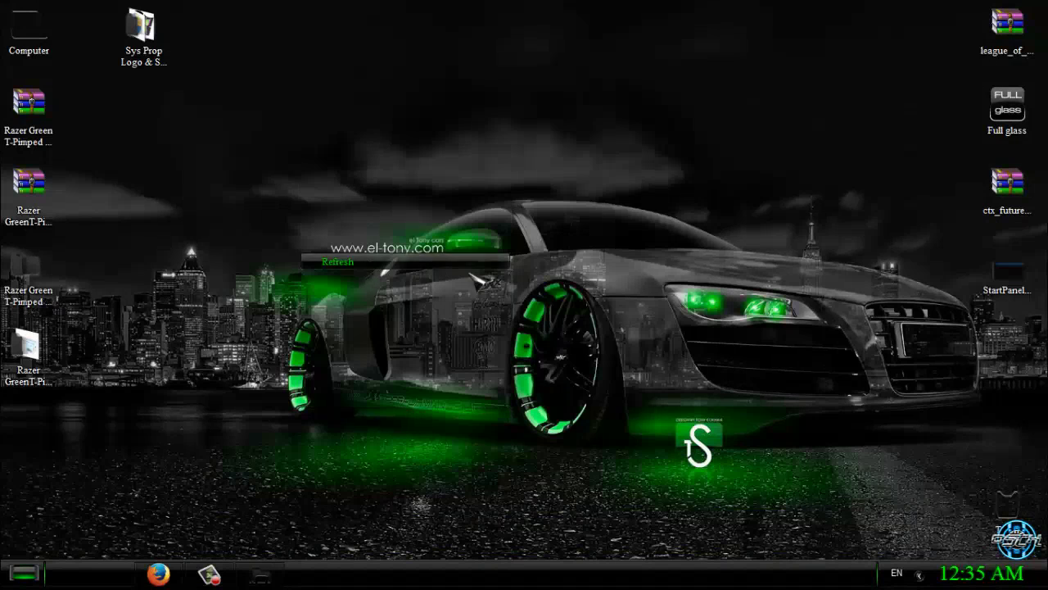
Set Moo0 TransparentMenu's menu transparency to 75% and check the effect on the desktop's context menu
{"action": "left_click", "coordinate": [919, 574]}
{"action": "right_click", "coordinate": [955, 449]}
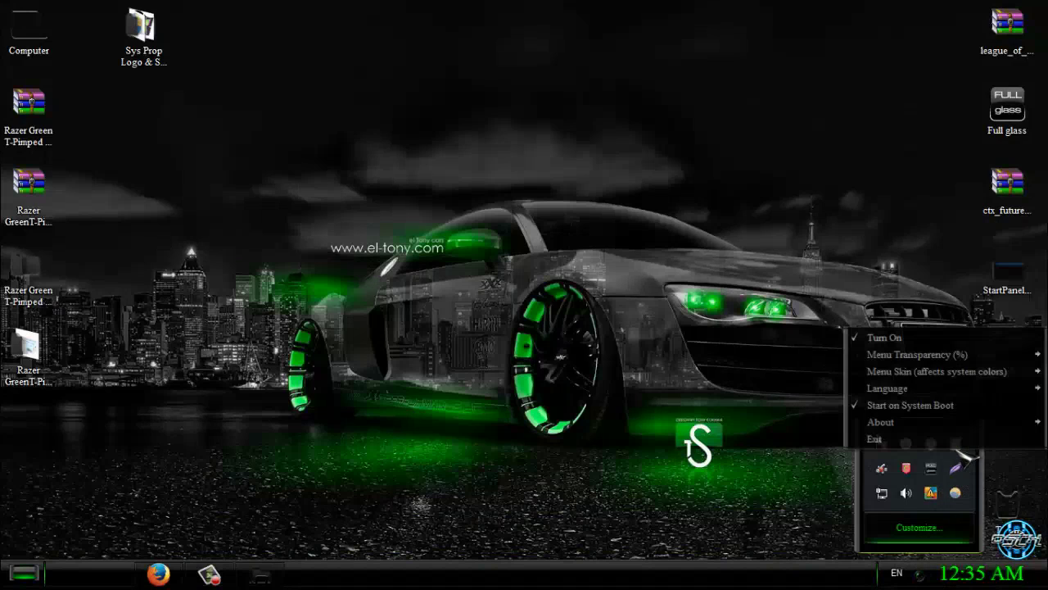
{"action": "mouse_move", "coordinate": [922, 365]}
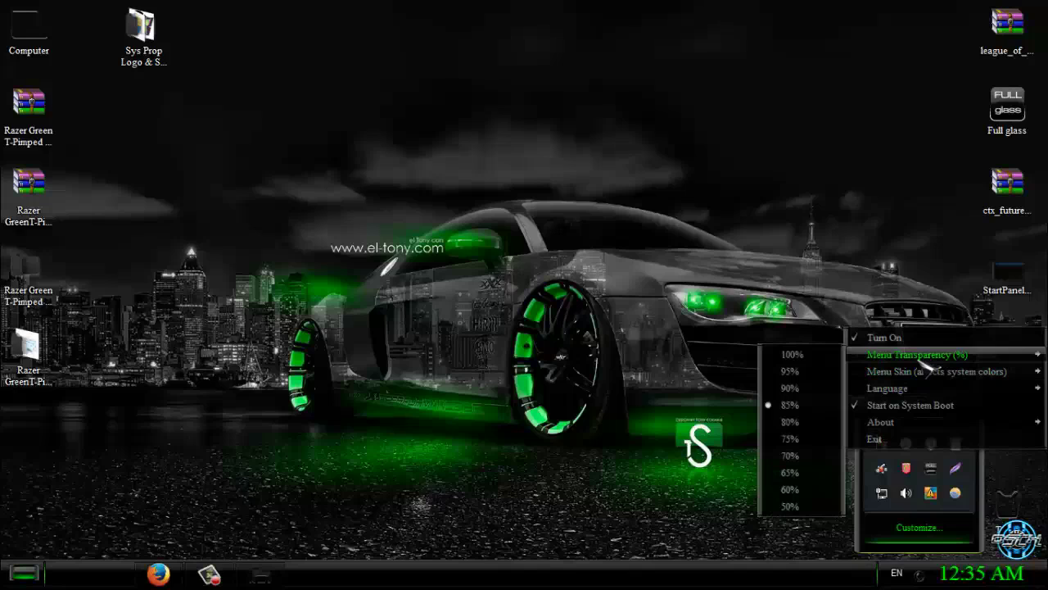
{"action": "left_click", "coordinate": [807, 439]}
{"action": "right_click", "coordinate": [376, 217]}
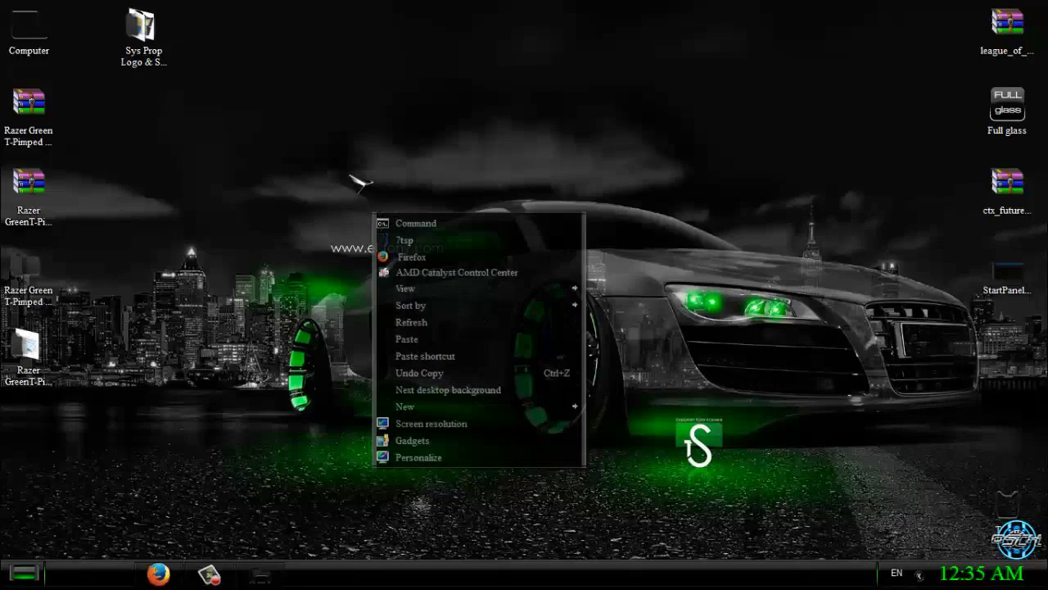
{"action": "right_click", "coordinate": [350, 176]}
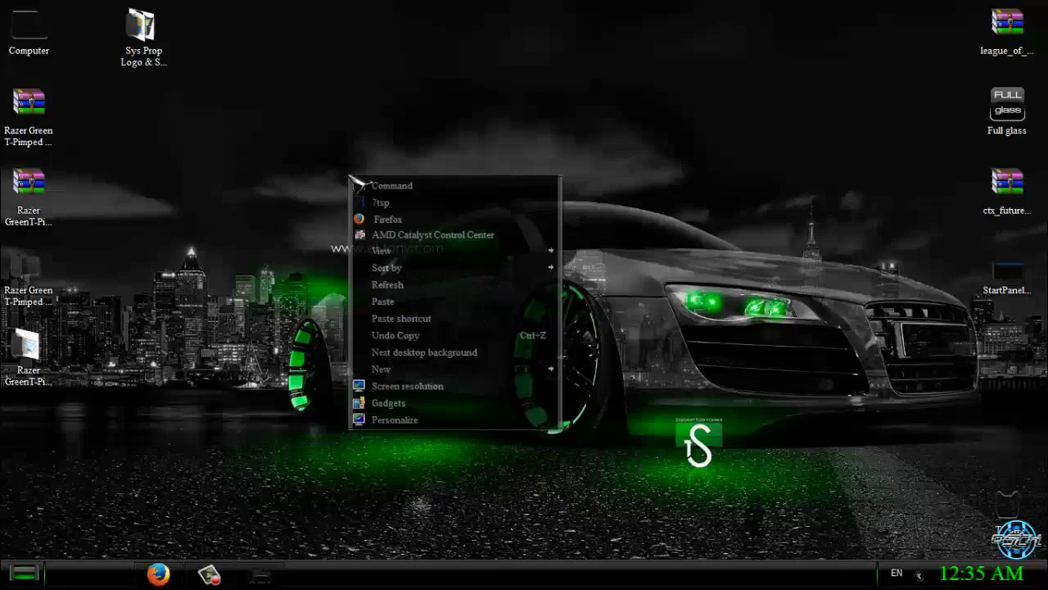
Restore the Extras window, look into the Rocket Dock Skins folder and its metal black RR skin, and copy the metal black RR folder
{"action": "left_click", "coordinate": [260, 574]}
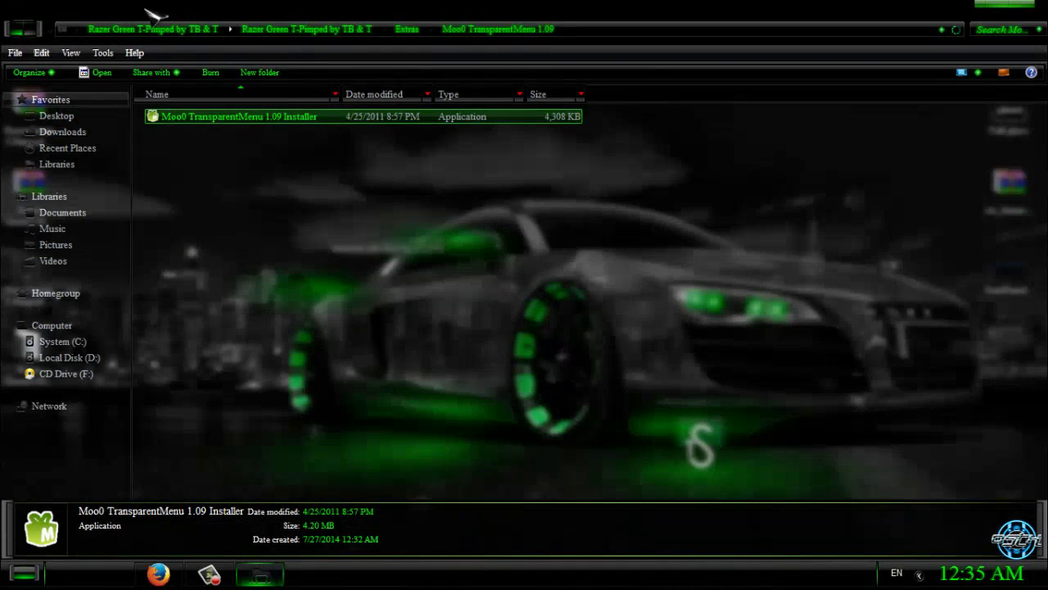
{"action": "left_click", "coordinate": [16, 29]}
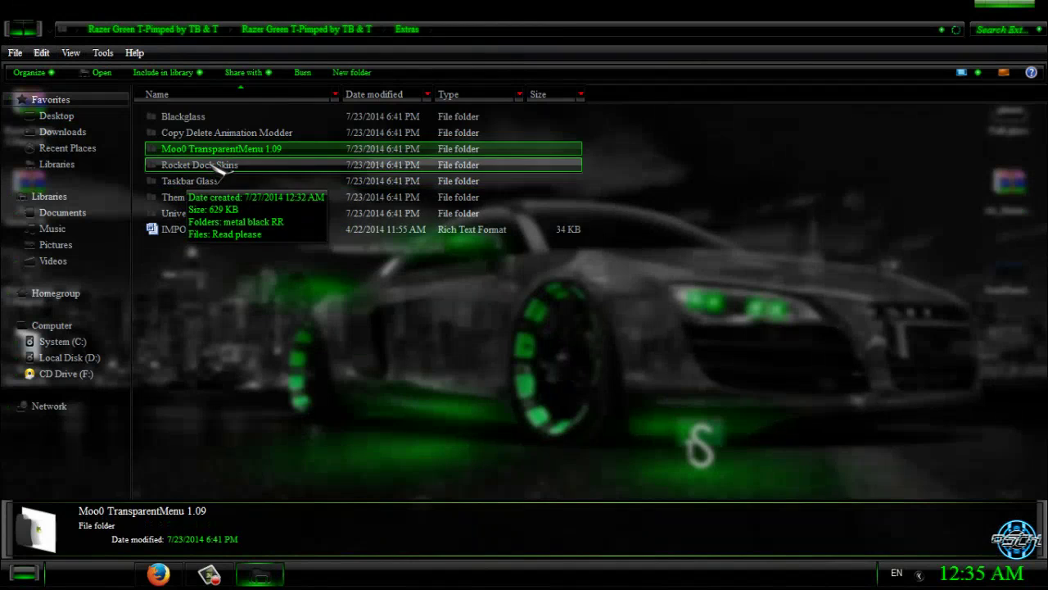
{"action": "double_click", "coordinate": [211, 163]}
{"action": "double_click", "coordinate": [200, 119]}
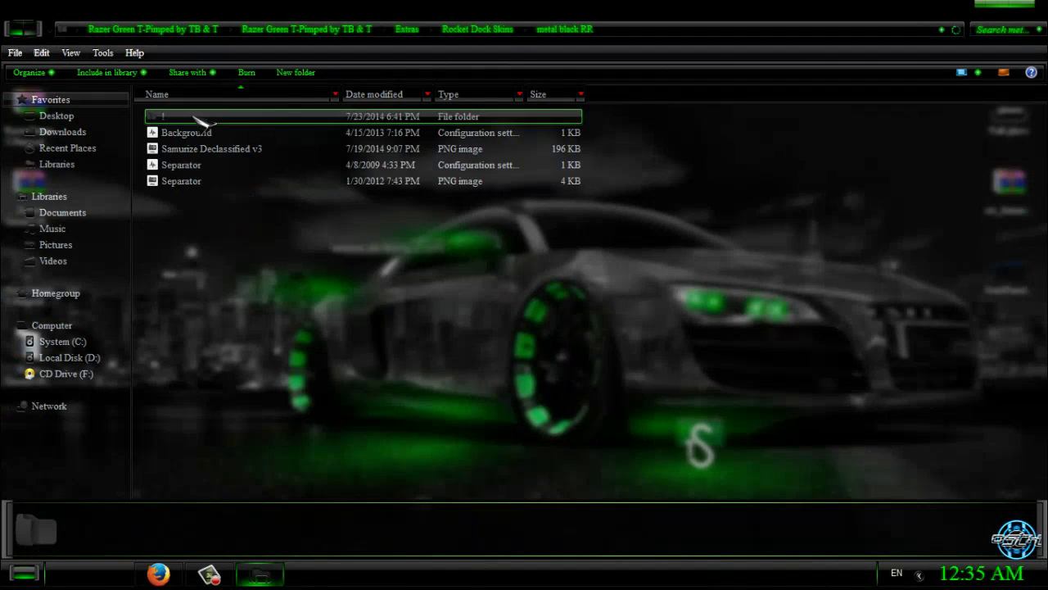
{"action": "left_click", "coordinate": [21, 29]}
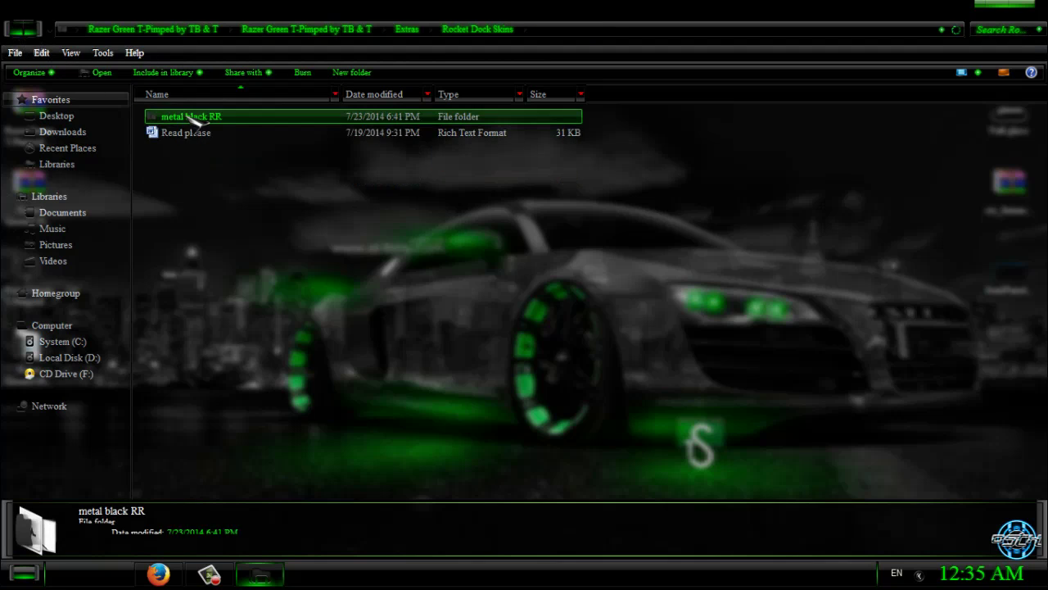
{"action": "right_click", "coordinate": [188, 118]}
{"action": "left_click", "coordinate": [251, 426]}
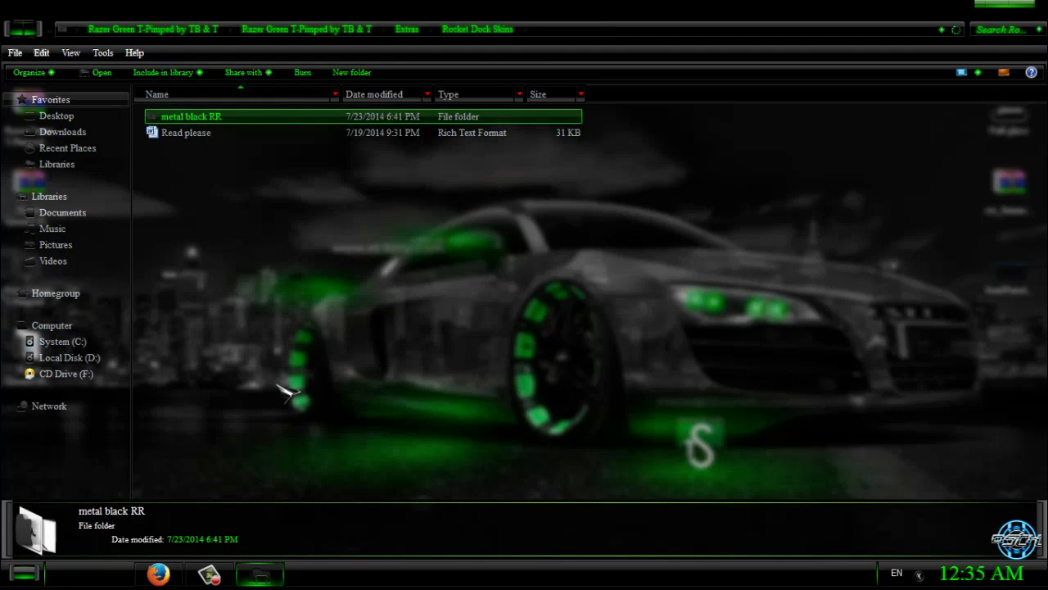
Paste the metal black RR folder into RocketDock's Skins folder, merging folders and replacing the existing files, and clear the windows from the desktop
{"action": "left_click", "coordinate": [290, 385]}
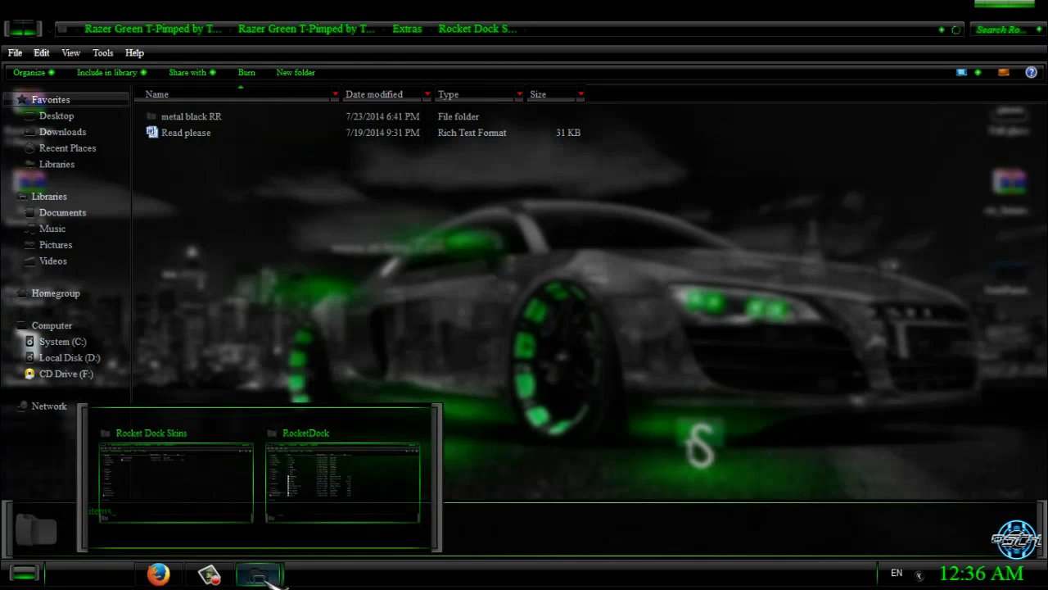
{"action": "mouse_move", "coordinate": [271, 569]}
{"action": "left_click", "coordinate": [135, 479]}
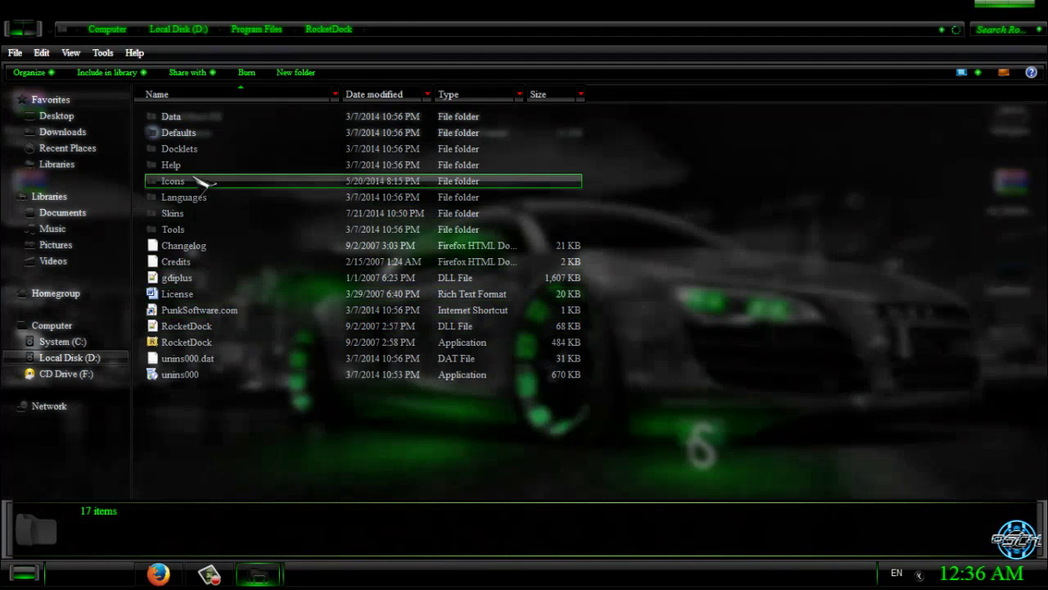
{"action": "double_click", "coordinate": [174, 213]}
{"action": "right_click", "coordinate": [807, 187]}
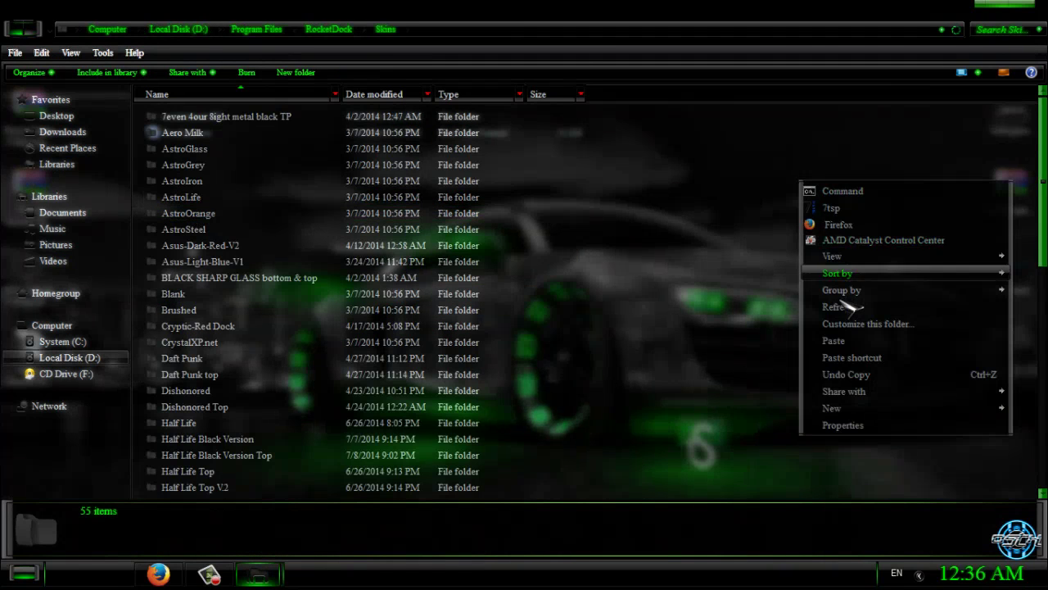
{"action": "left_click", "coordinate": [831, 340]}
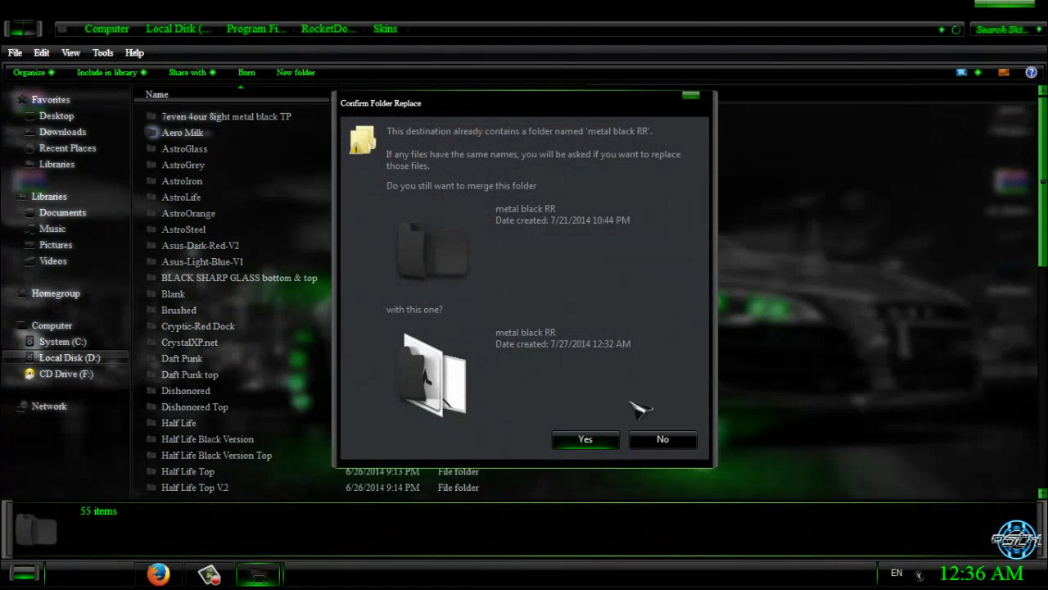
{"action": "left_click", "coordinate": [586, 441]}
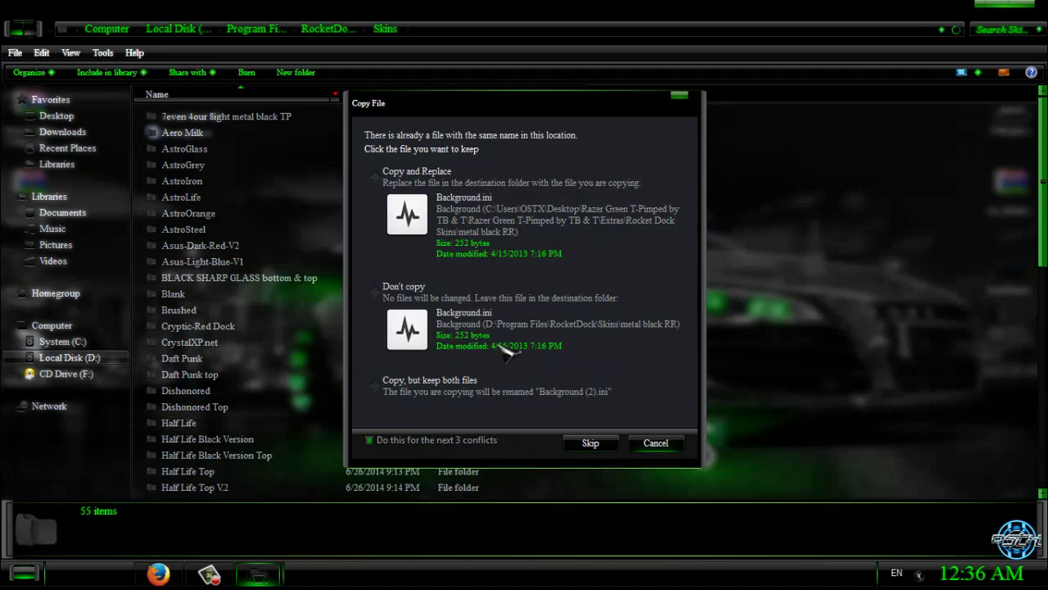
{"action": "left_click", "coordinate": [483, 205]}
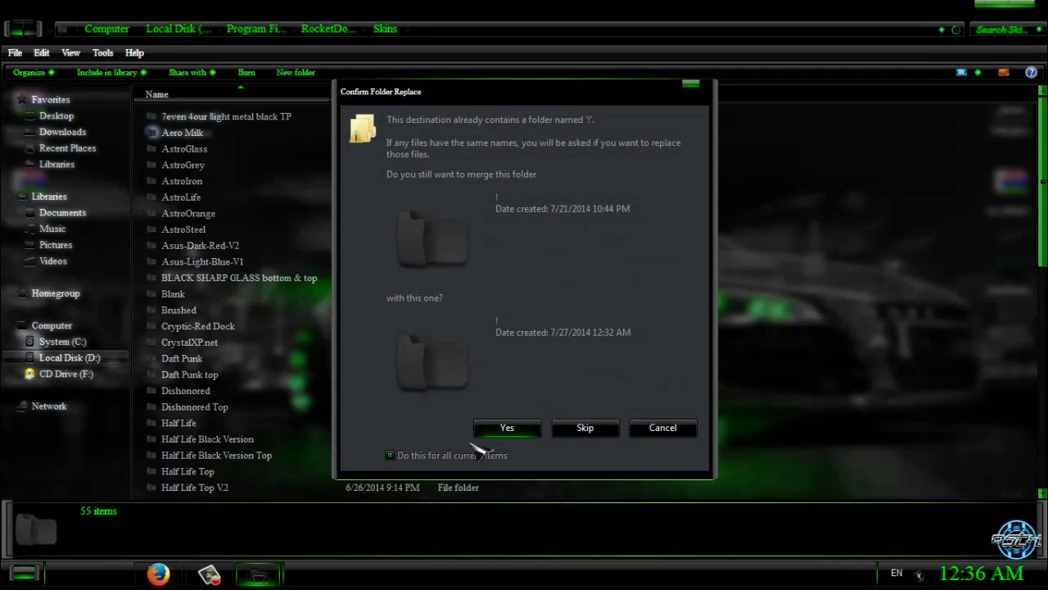
{"action": "left_click", "coordinate": [504, 432]}
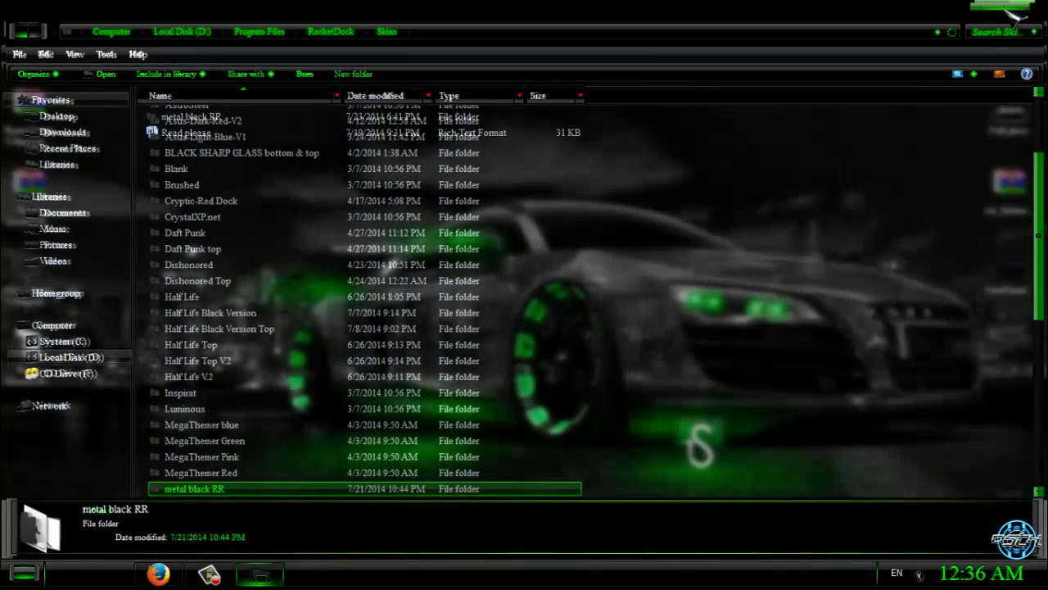
{"action": "left_click", "coordinate": [1011, 8]}
Set the RocketDock theme to metal black RR in the dock settings and accept the change
{"action": "mouse_move", "coordinate": [518, 586]}
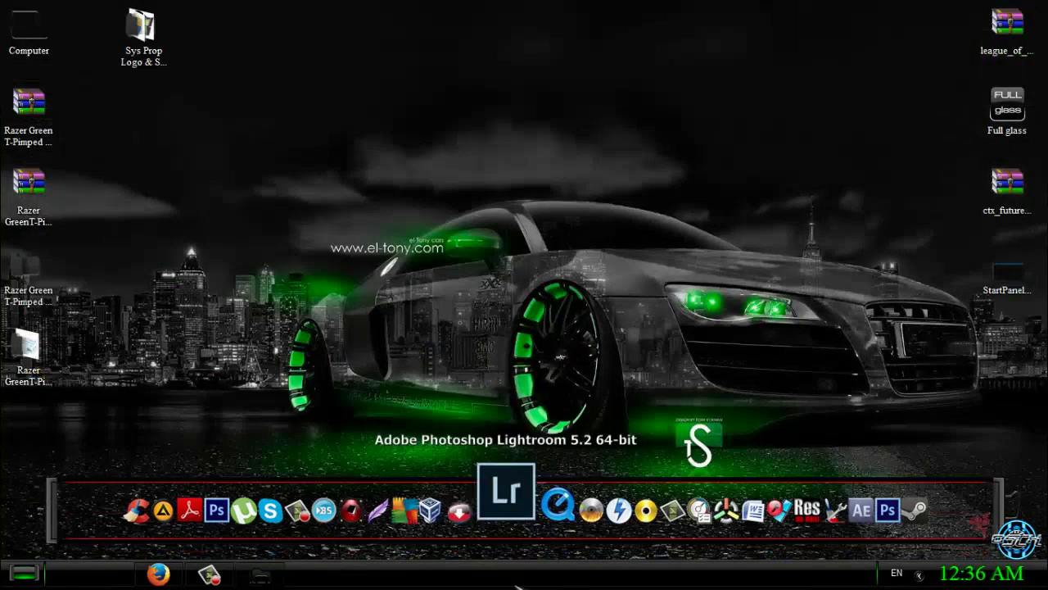
{"action": "right_click", "coordinate": [490, 506]}
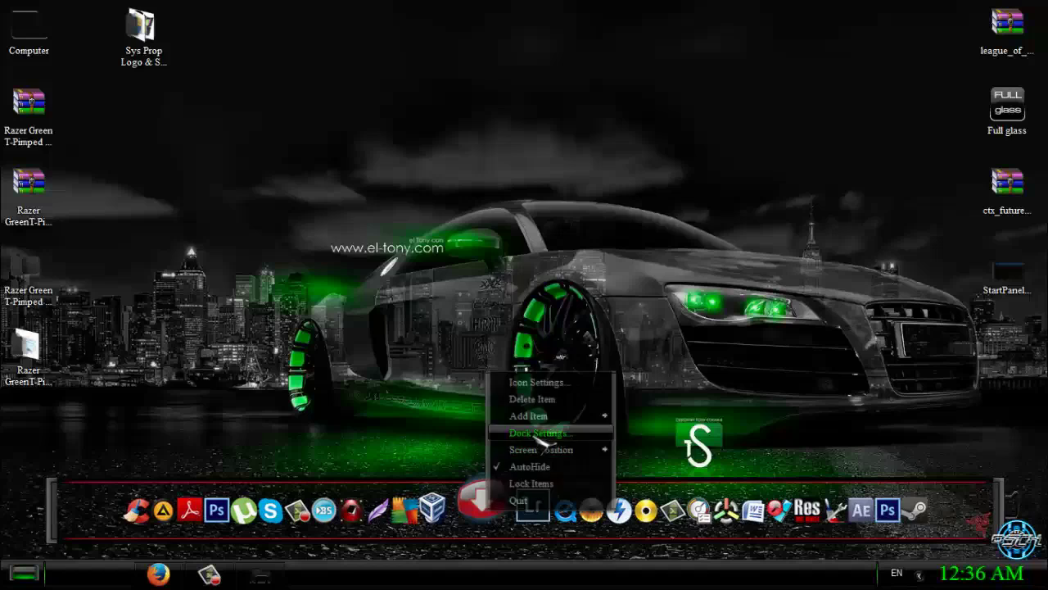
{"action": "left_click", "coordinate": [541, 434]}
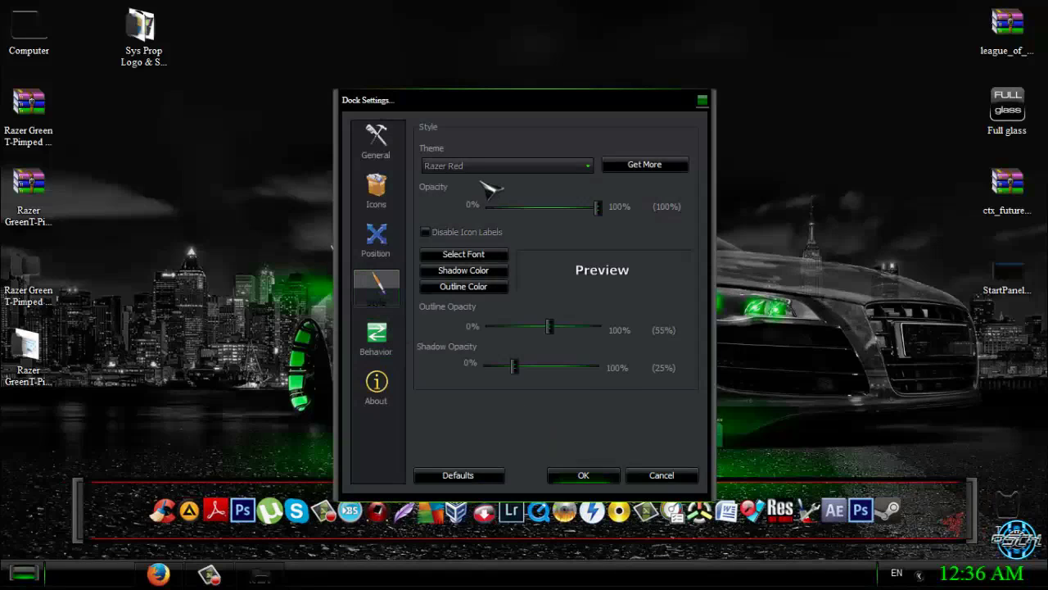
{"action": "left_click", "coordinate": [490, 166]}
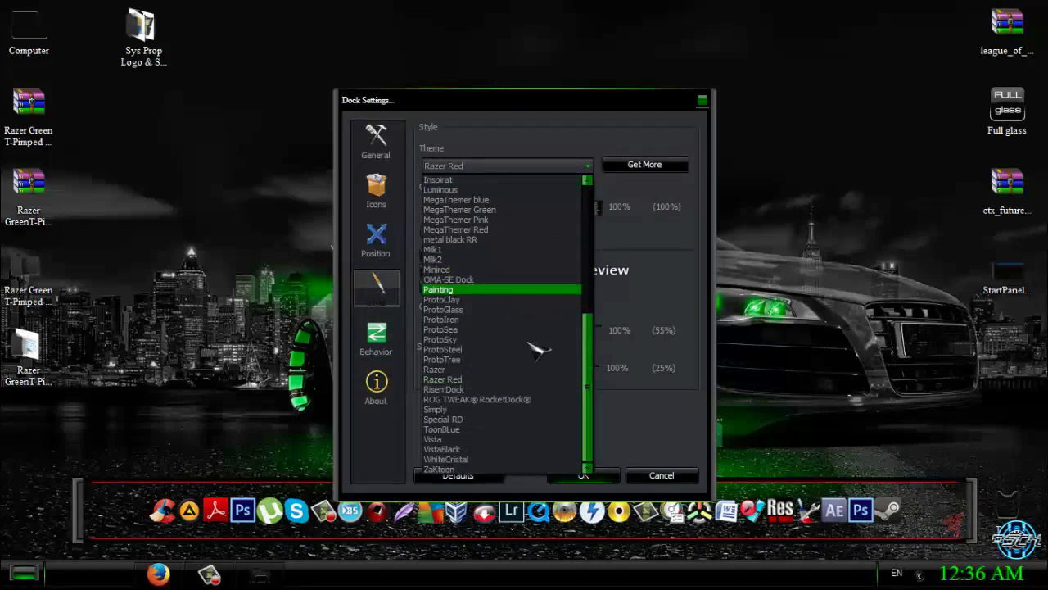
{"action": "key", "text": "m"}
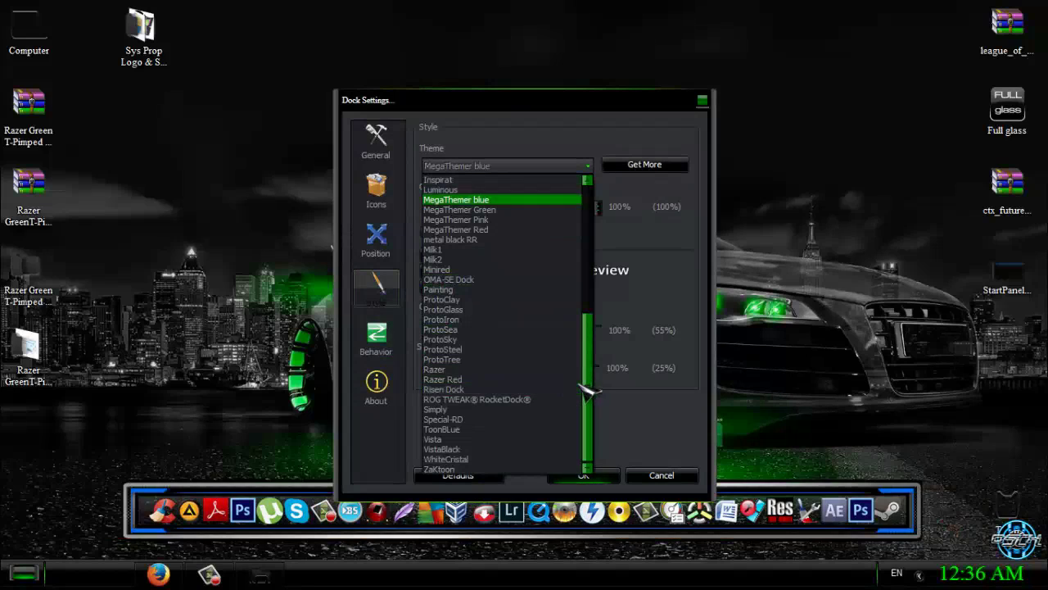
{"action": "left_click", "coordinate": [496, 240]}
{"action": "left_click", "coordinate": [506, 165]}
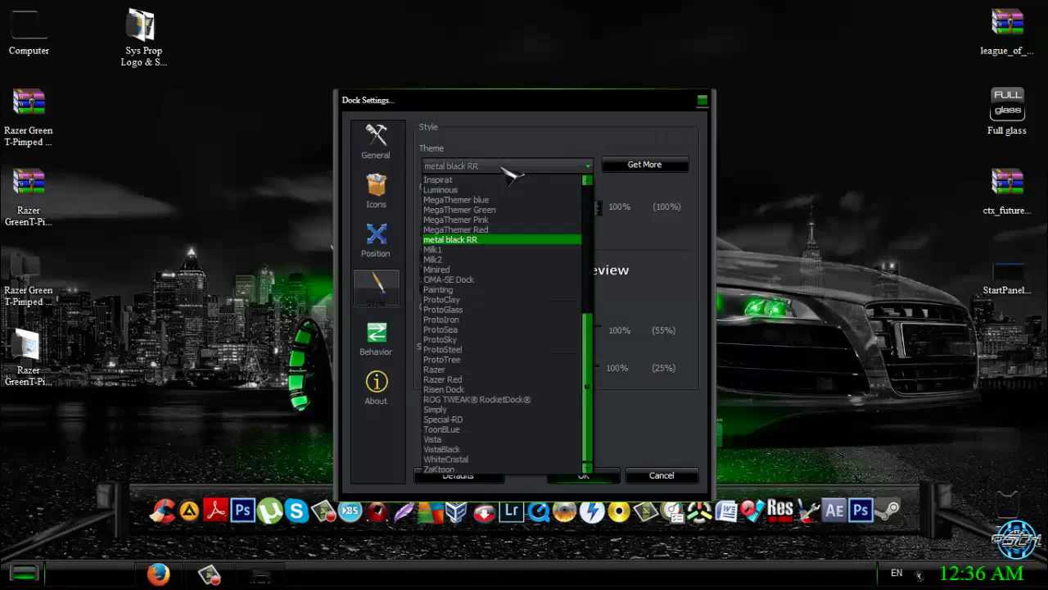
{"action": "left_click", "coordinate": [504, 167]}
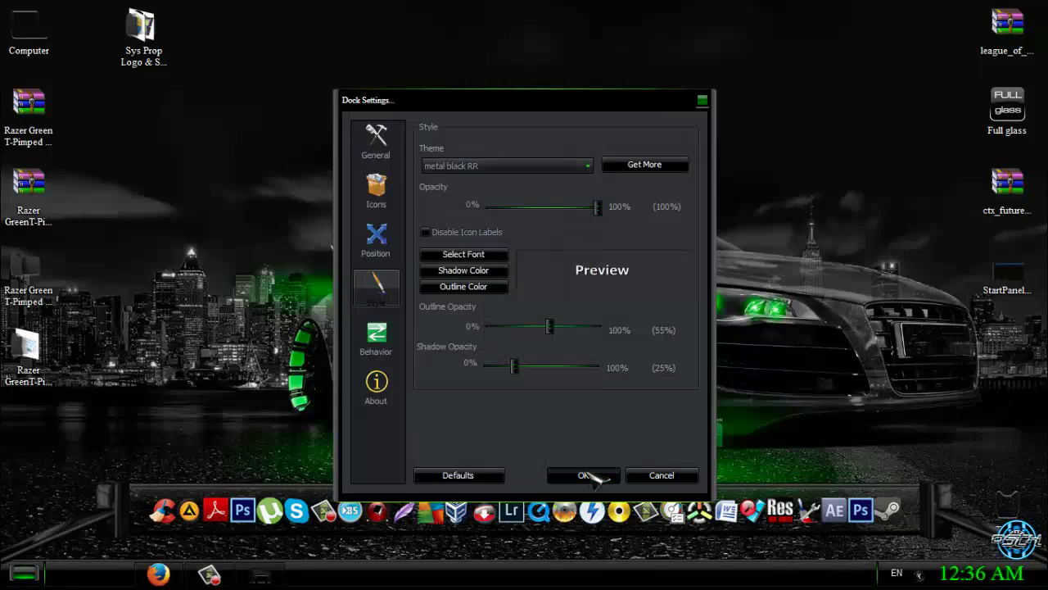
{"action": "left_click", "coordinate": [585, 475]}
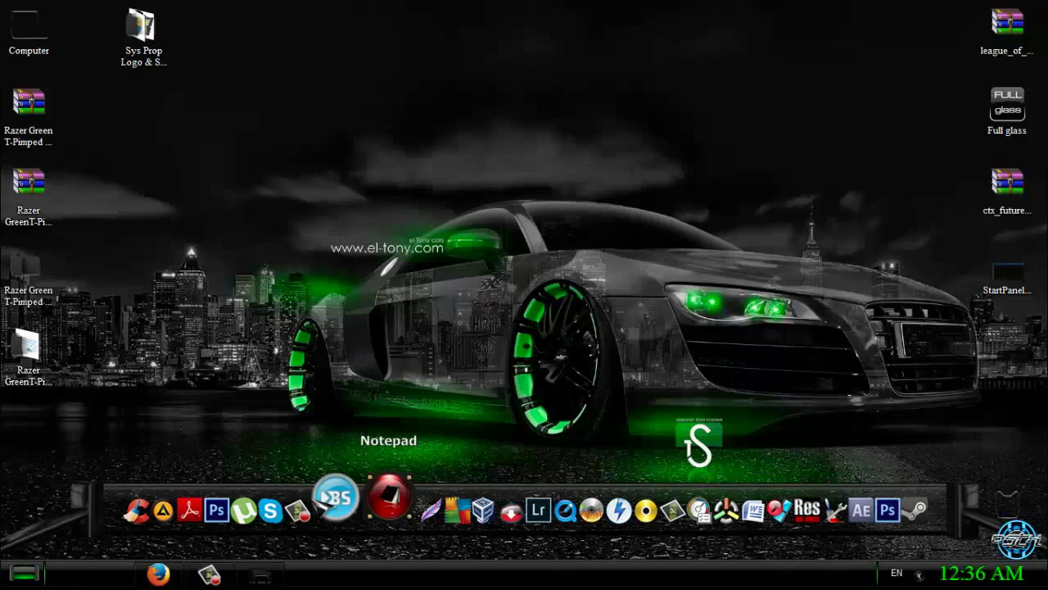
Restore the Extras window, run wTrans from the Taskbar Glass folder, and check the Start menu's transparency
{"action": "left_click", "coordinate": [276, 575]}
{"action": "left_click", "coordinate": [21, 31]}
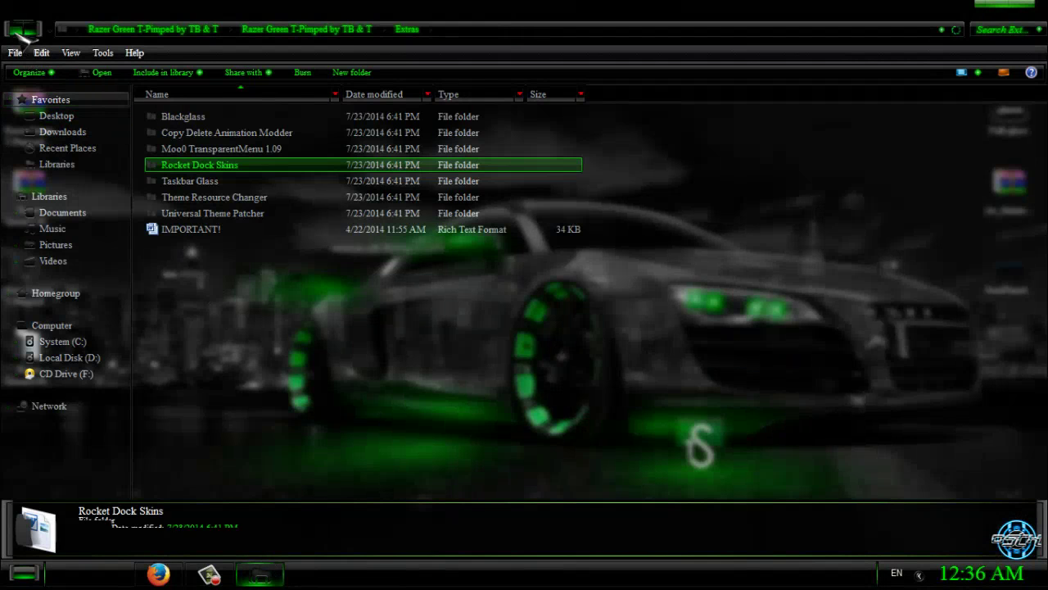
{"action": "double_click", "coordinate": [200, 182]}
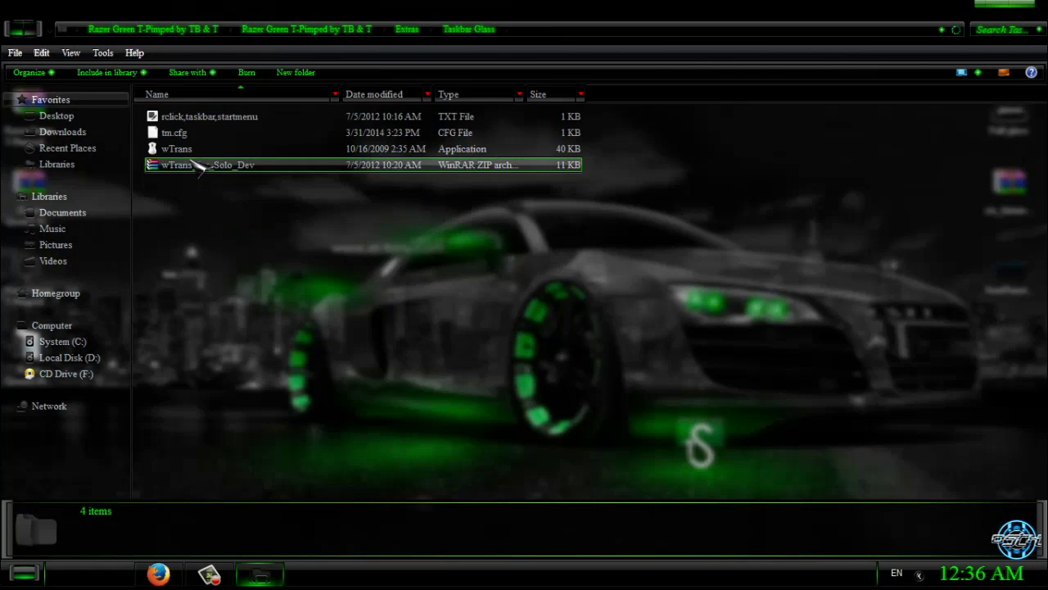
{"action": "left_click_drag", "start_coordinate": [266, 18], "coordinate": [293, 69]}
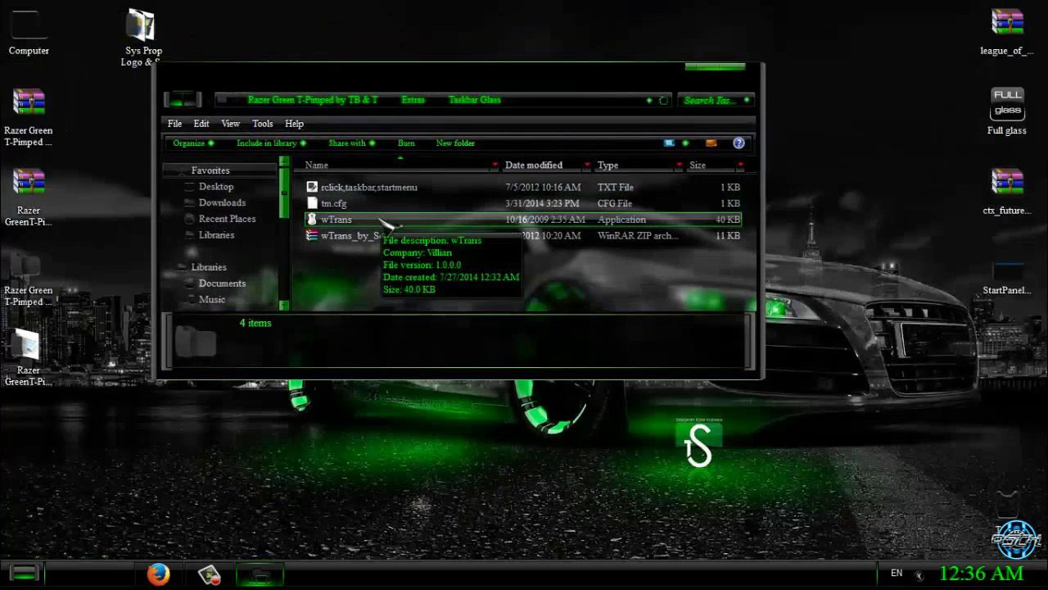
{"action": "double_click", "coordinate": [379, 220]}
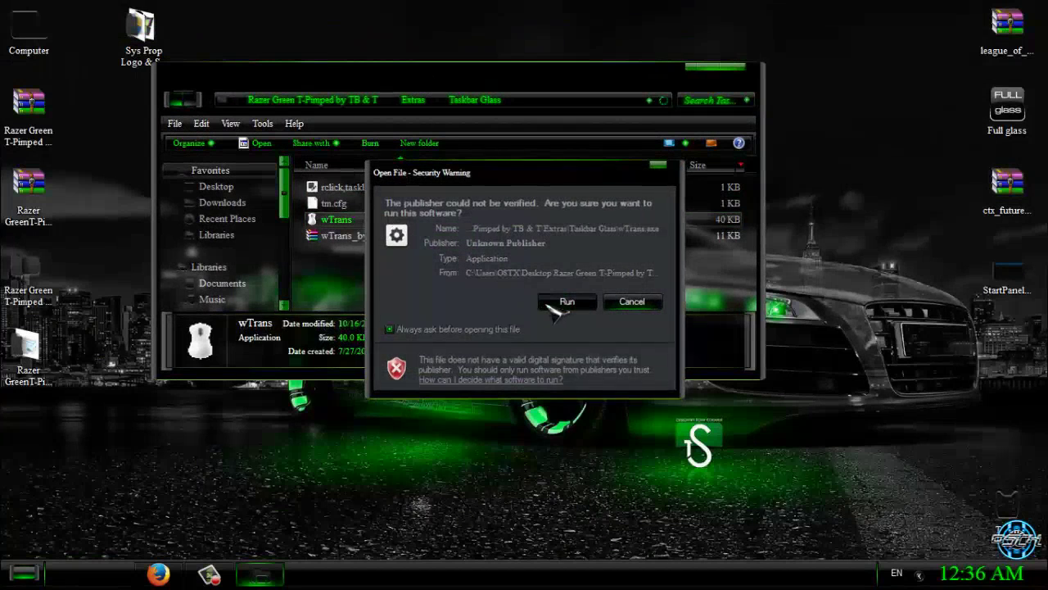
{"action": "left_click", "coordinate": [565, 302]}
{"action": "key", "text": "super"}
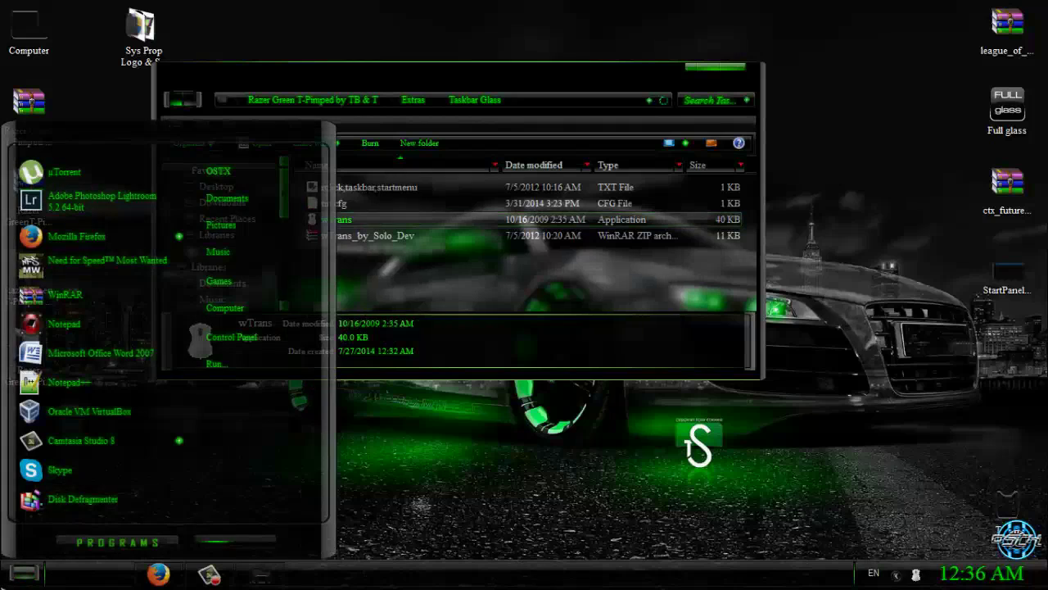
{"action": "left_click", "coordinate": [491, 299]}
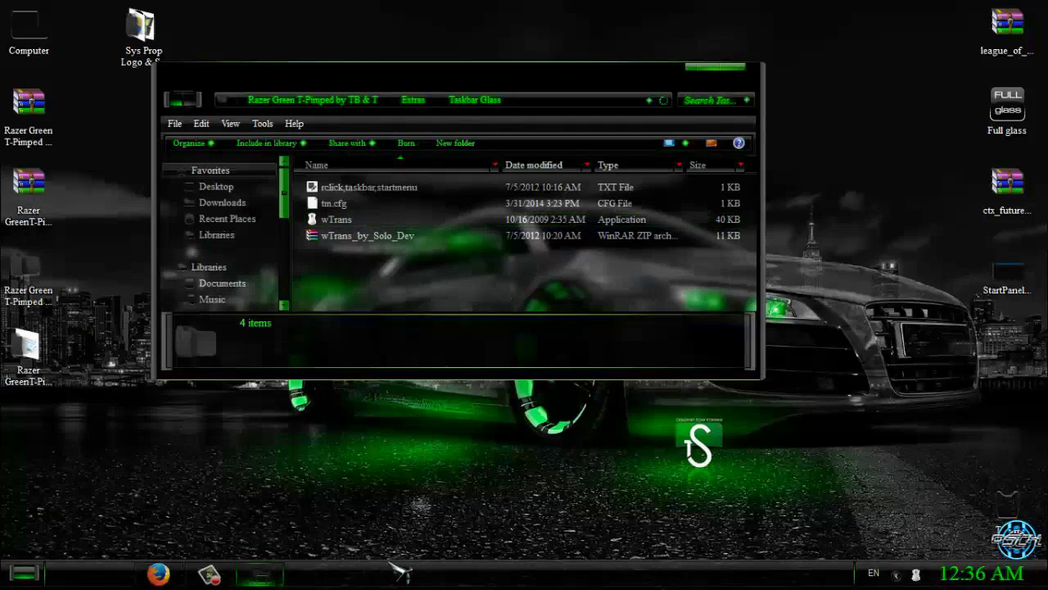
Return to the Extras folder, point out the Theme Resource Changer and Universal Theme Patcher folders, and close the window
{"action": "left_click", "coordinate": [180, 101]}
{"action": "left_click", "coordinate": [715, 65]}
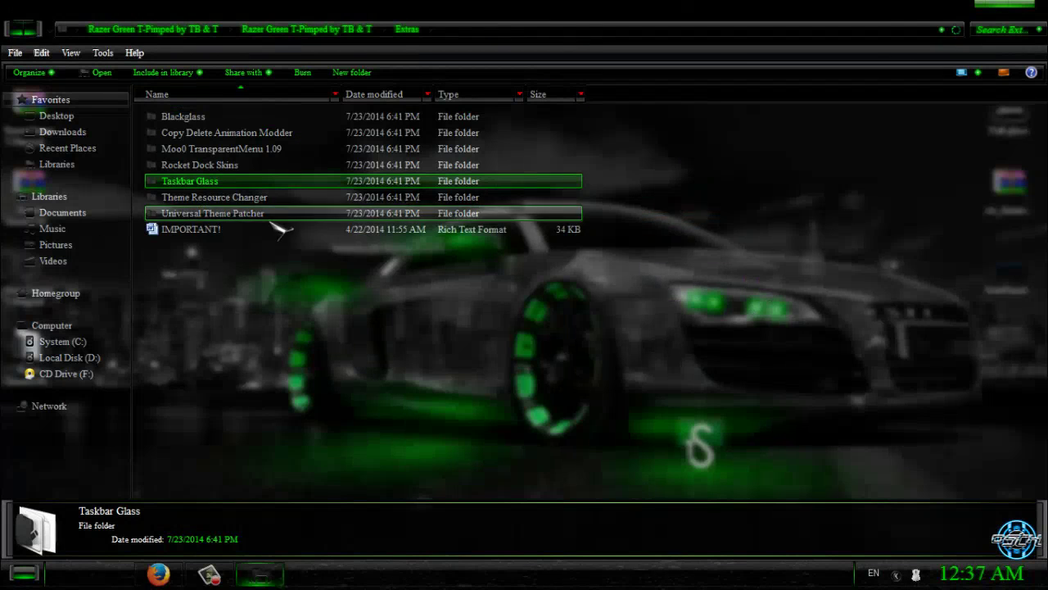
{"action": "left_click", "coordinate": [237, 198]}
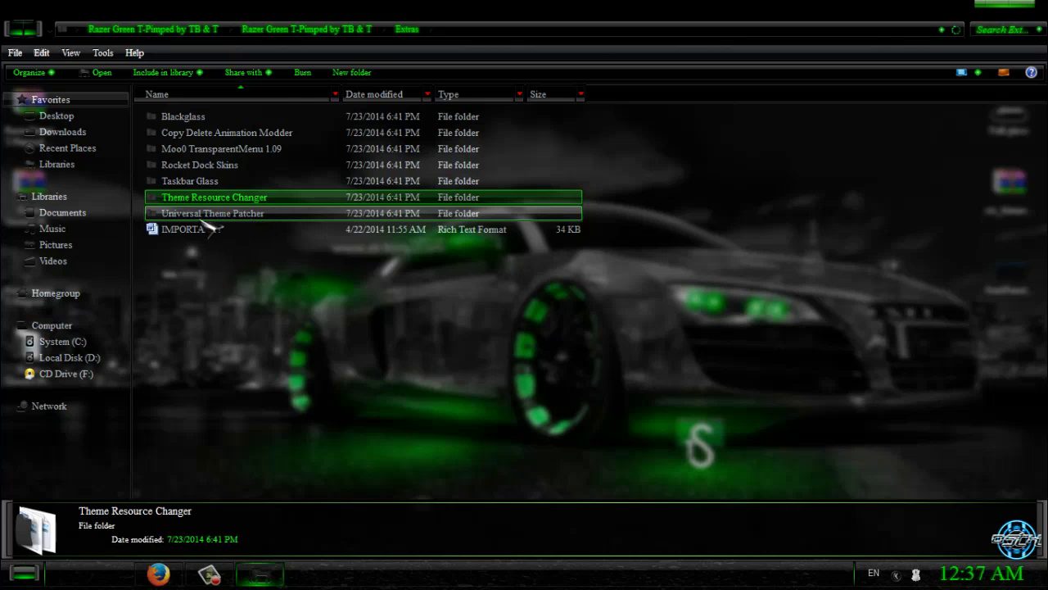
{"action": "left_click", "coordinate": [287, 214]}
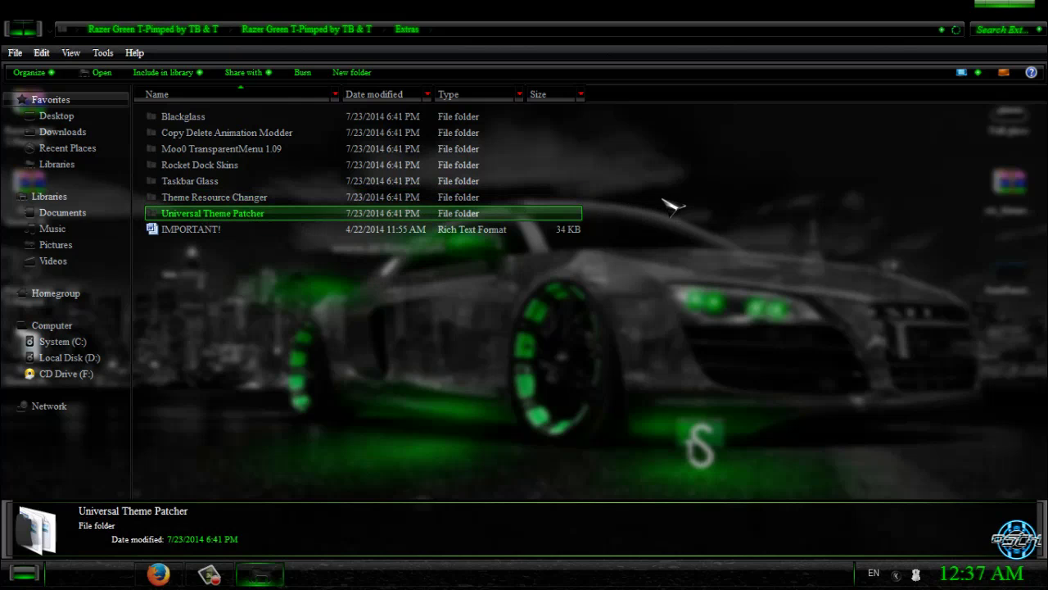
{"action": "left_click_drag", "start_coordinate": [639, 197], "coordinate": [721, 204]}
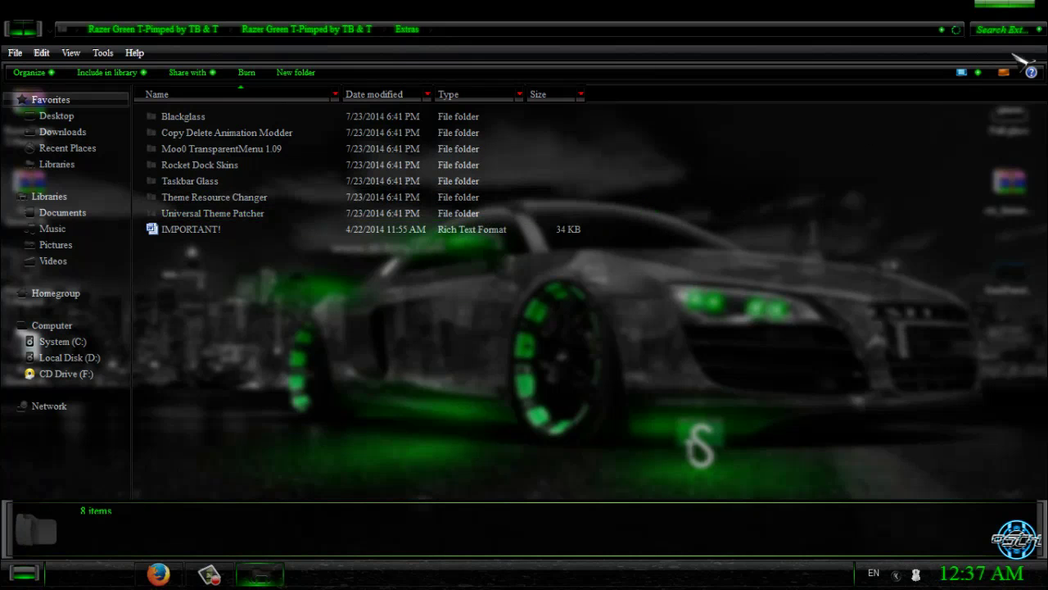
{"action": "left_click", "coordinate": [1037, 7]}
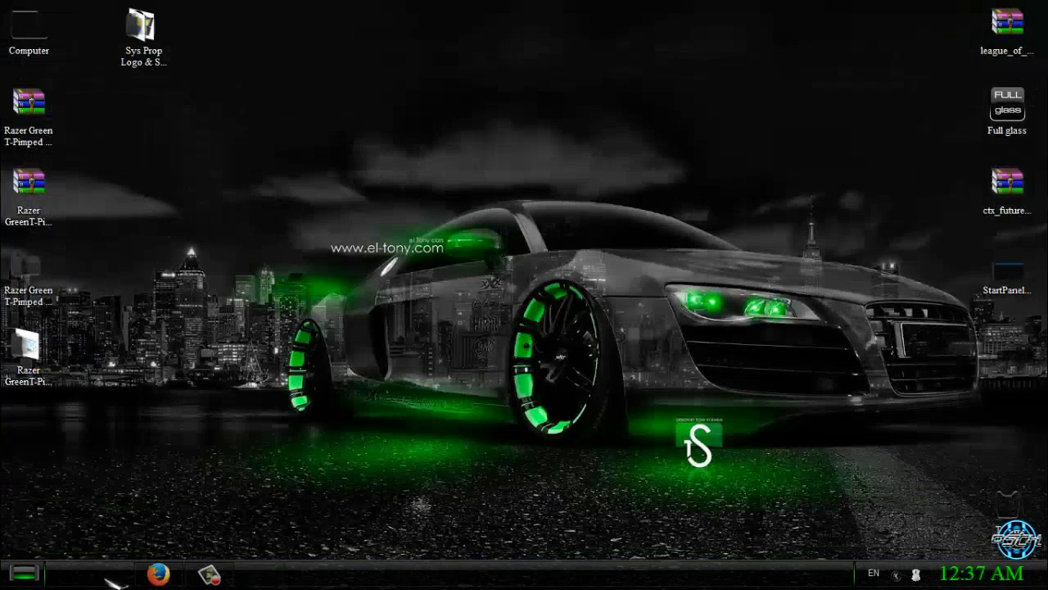
Open the Control Panel, view its themed look at different window sizes, and close it
{"action": "key", "text": "super"}
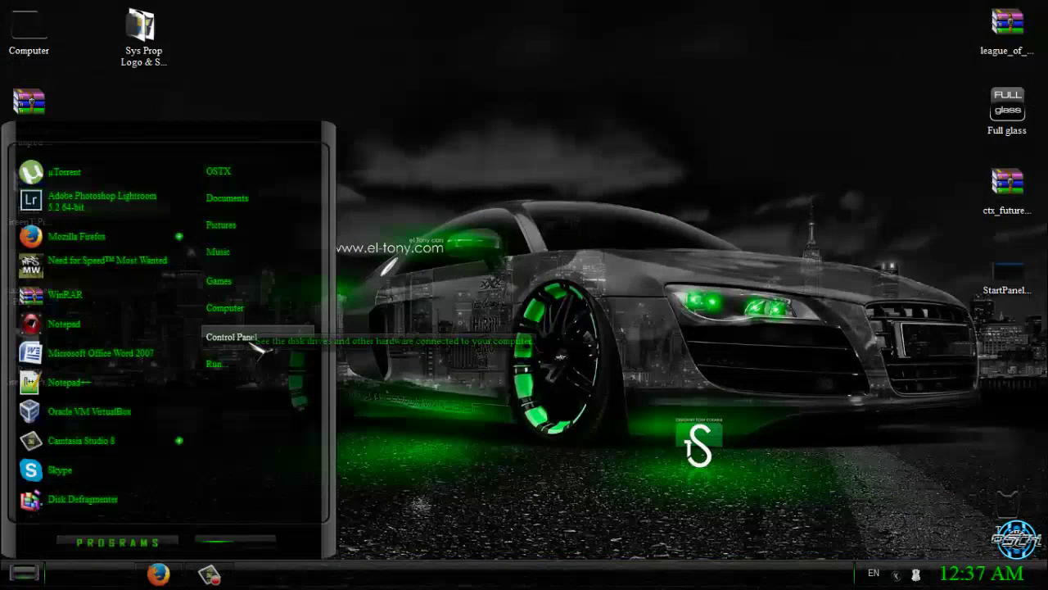
{"action": "left_click", "coordinate": [271, 336]}
{"action": "key", "text": "super+Down"}
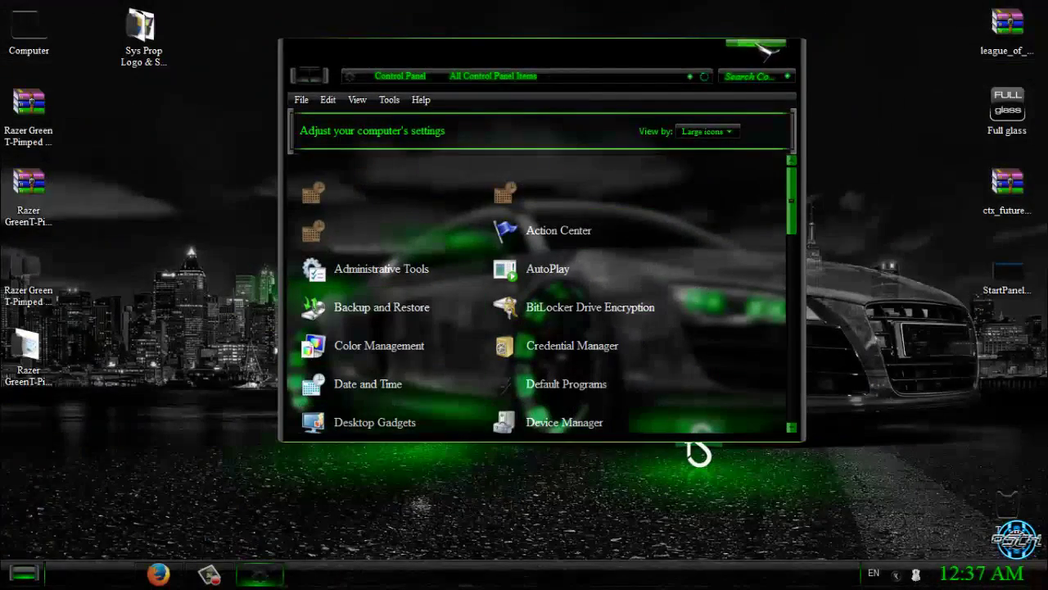
{"action": "key", "text": "super+Up"}
{"action": "key", "text": "super+Right"}
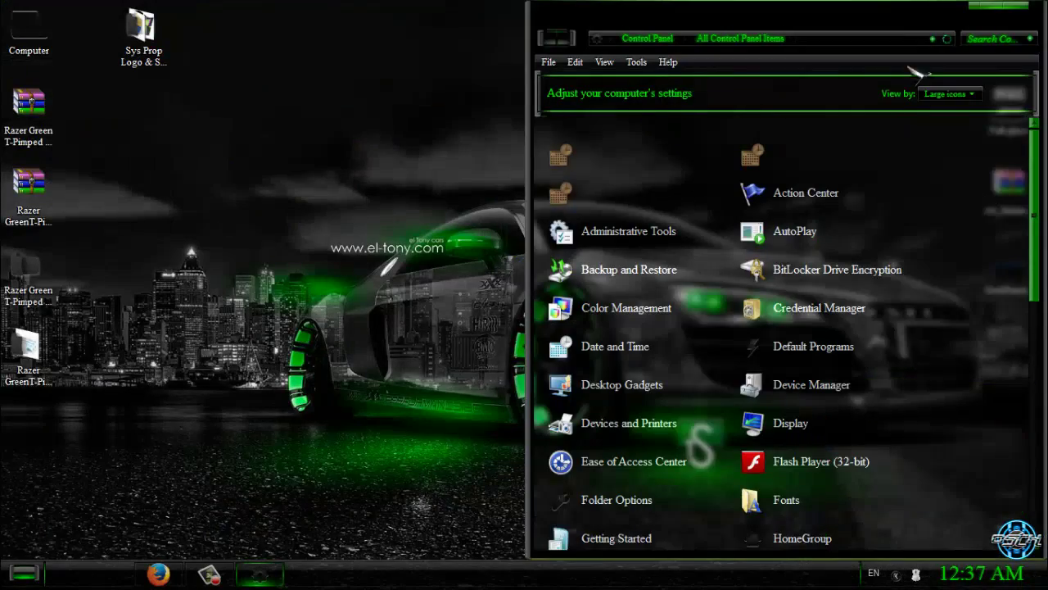
{"action": "key", "text": "super+Down"}
{"action": "key", "text": "super+Down"}
Open the desktop background settings in Personalization, choose only the green grass wallpaper, and minimize the window
{"action": "right_click", "coordinate": [457, 236]}
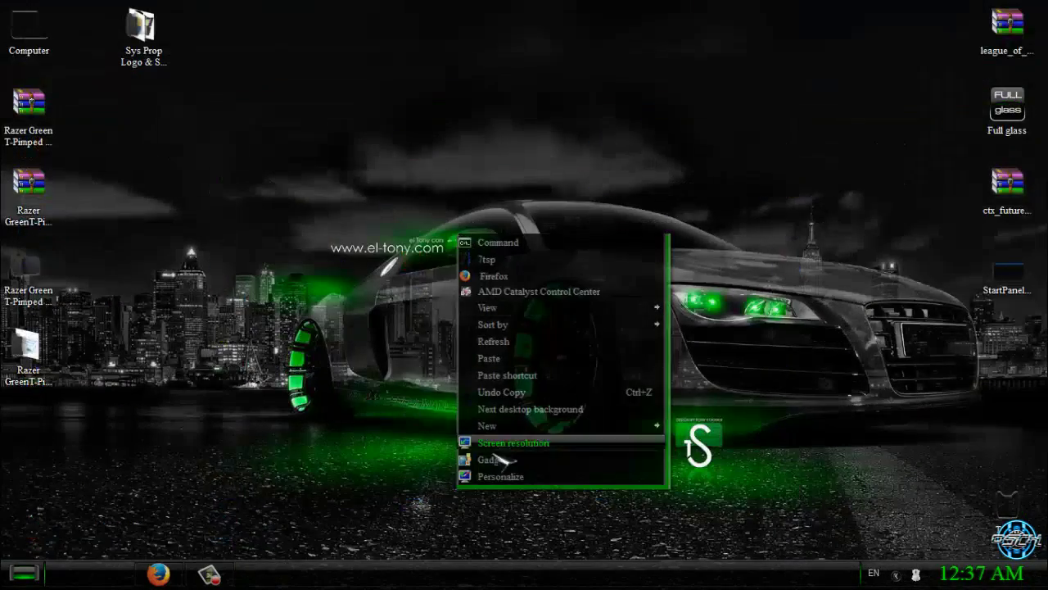
{"action": "right_click", "coordinate": [312, 212]}
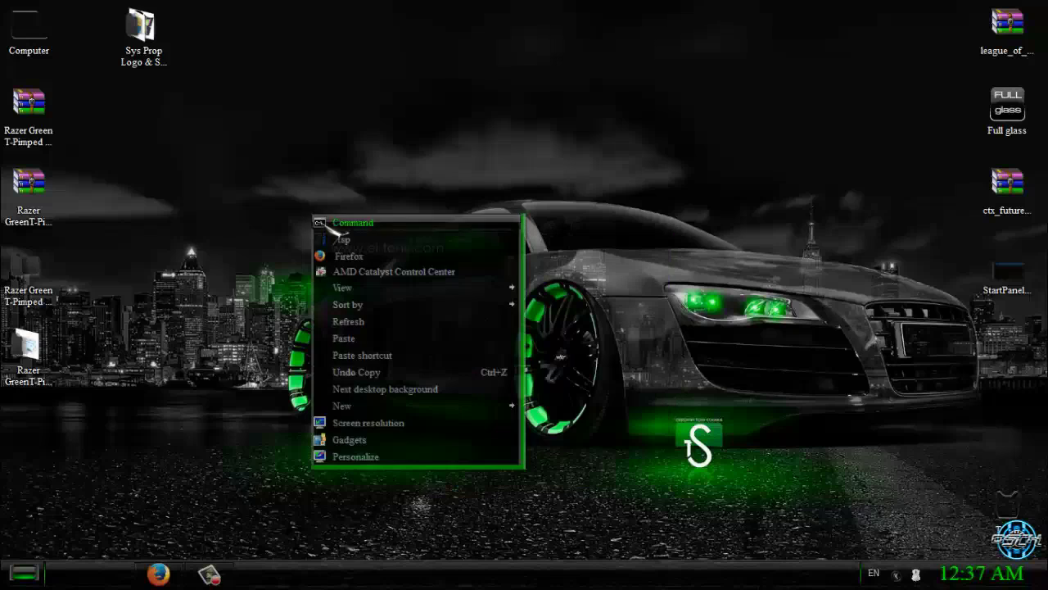
{"action": "left_click", "coordinate": [402, 460]}
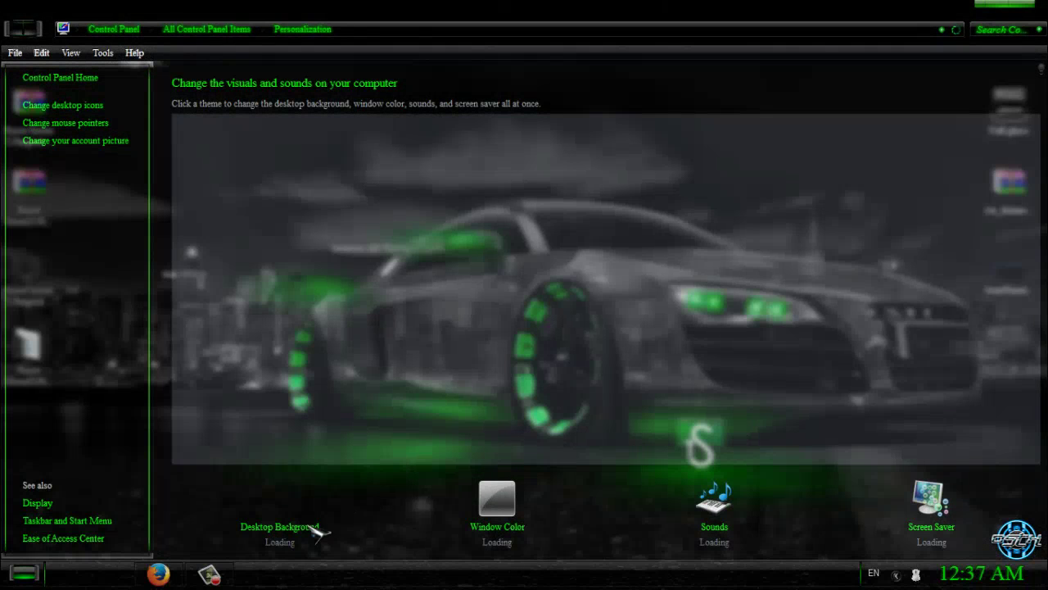
{"action": "left_click", "coordinate": [279, 527]}
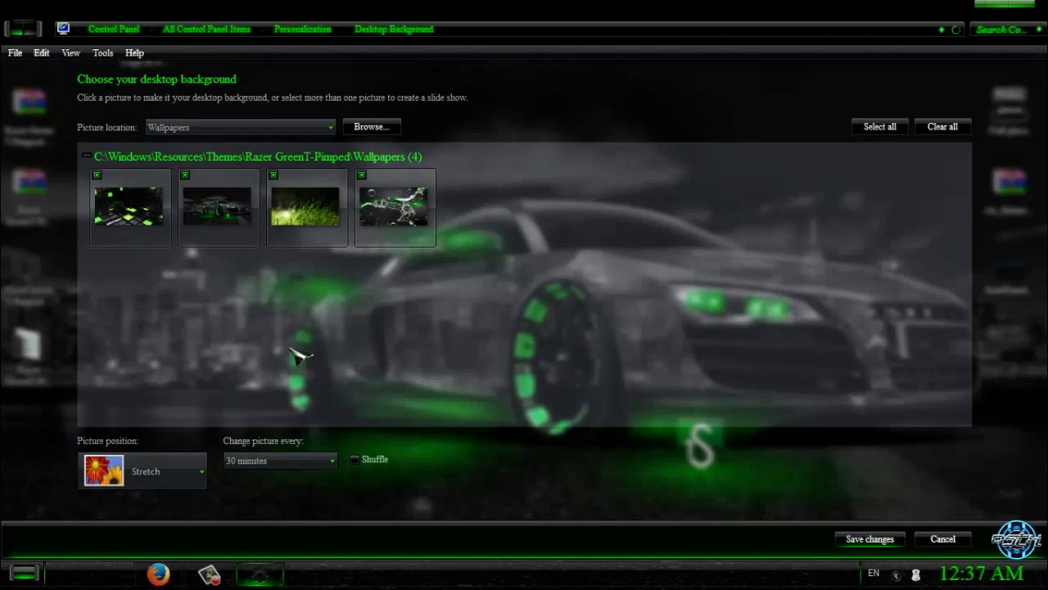
{"action": "left_click", "coordinate": [307, 209]}
{"action": "left_click", "coordinate": [1006, 5]}
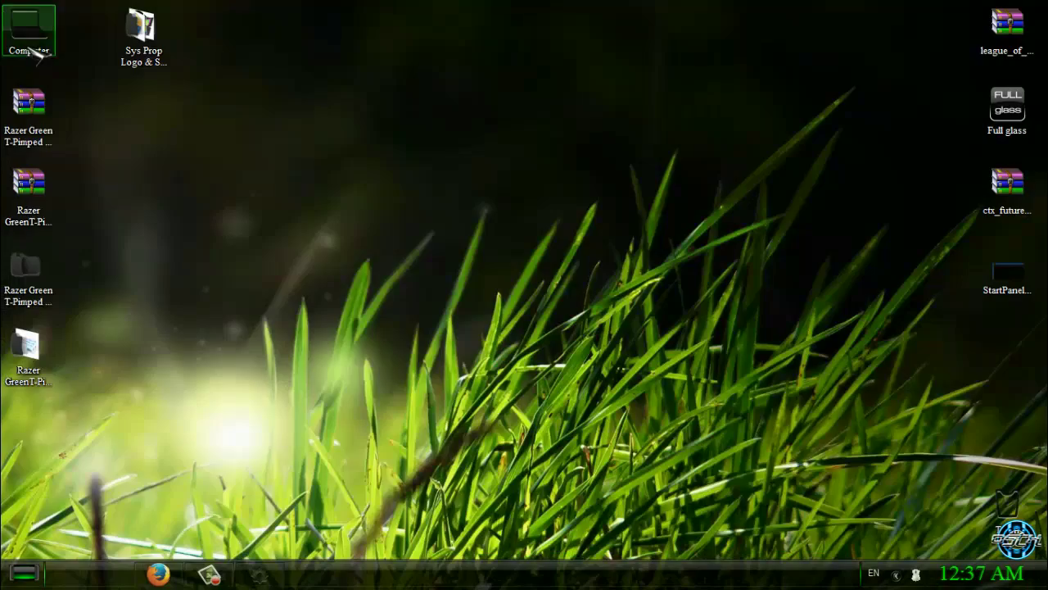
Open the Computer window and resize it to view the themed window beside the Start menu
{"action": "double_click", "coordinate": [34, 51]}
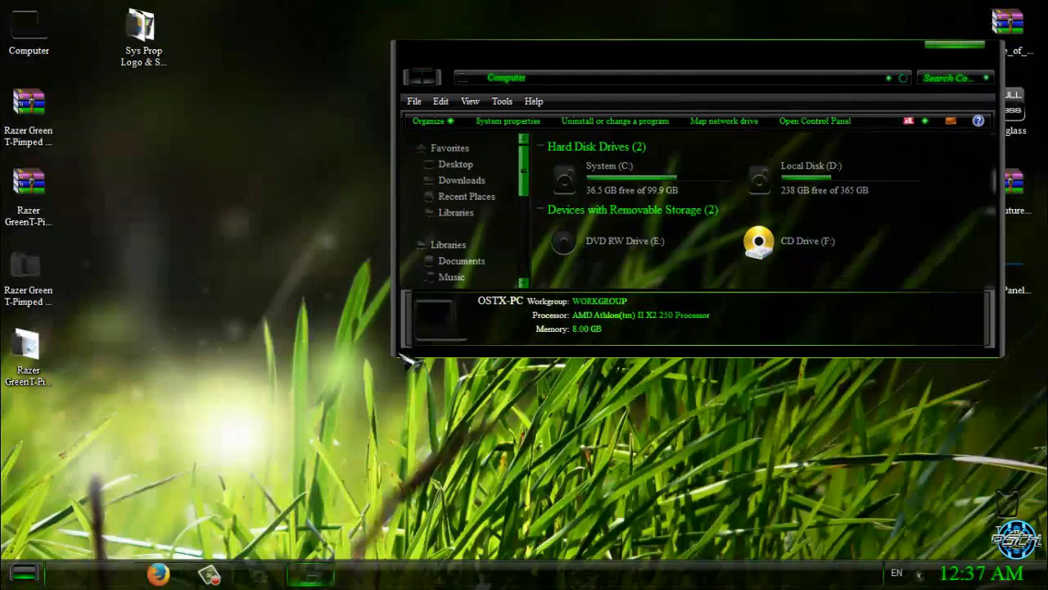
{"action": "left_click_drag", "start_coordinate": [407, 360], "coordinate": [315, 549]}
{"action": "key", "text": "super"}
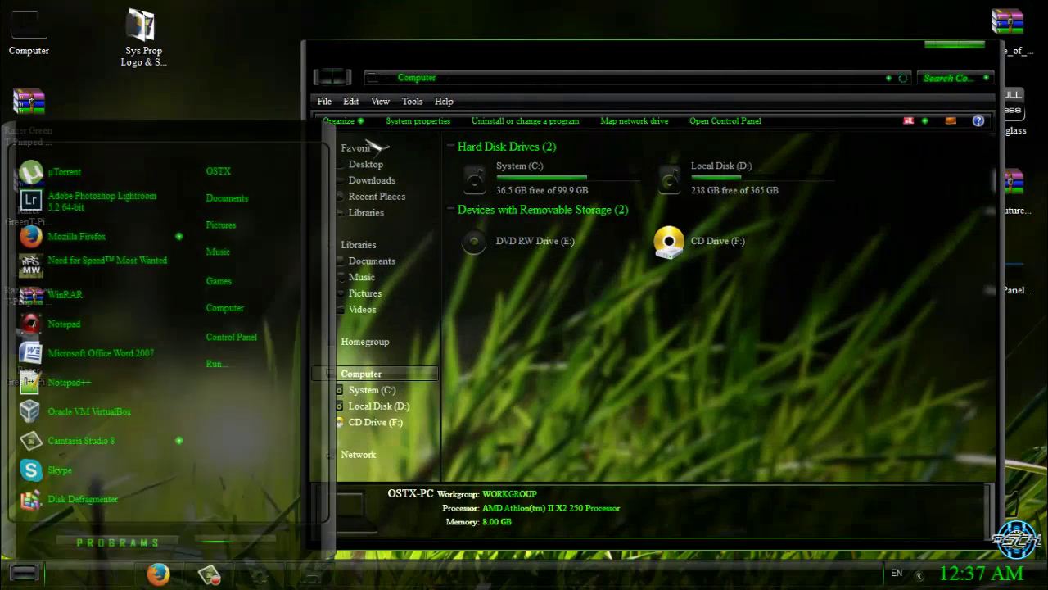
{"action": "left_click_drag", "start_coordinate": [328, 54], "coordinate": [540, 29]}
Open Computer's properties from the Start menu, view the System window's logo, and bring the Computer window back to the front
{"action": "key", "text": "super"}
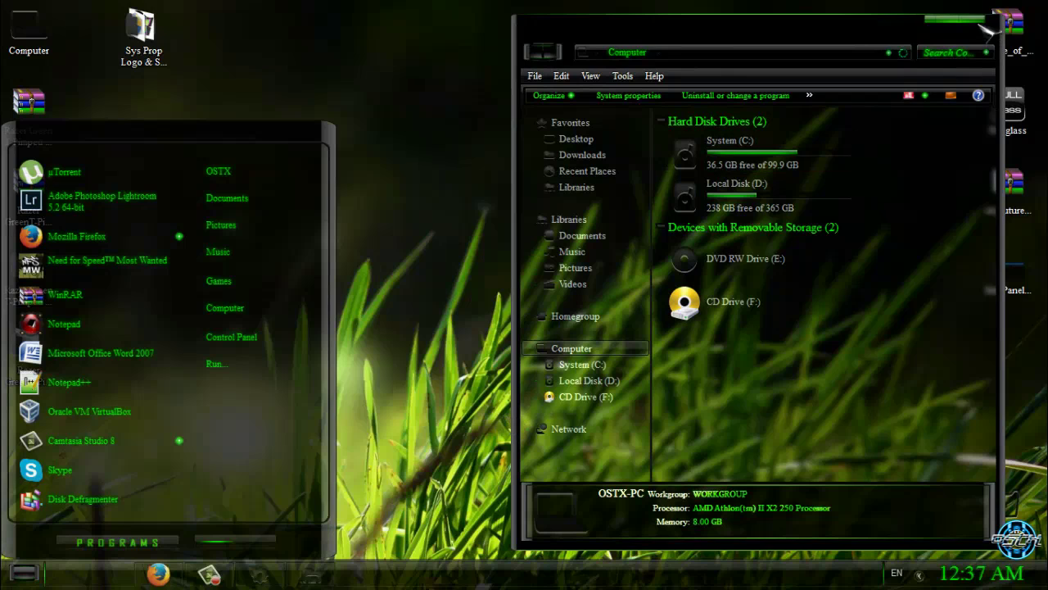
{"action": "right_click", "coordinate": [255, 312]}
{"action": "key", "text": "Escape"}
{"action": "right_click", "coordinate": [245, 305]}
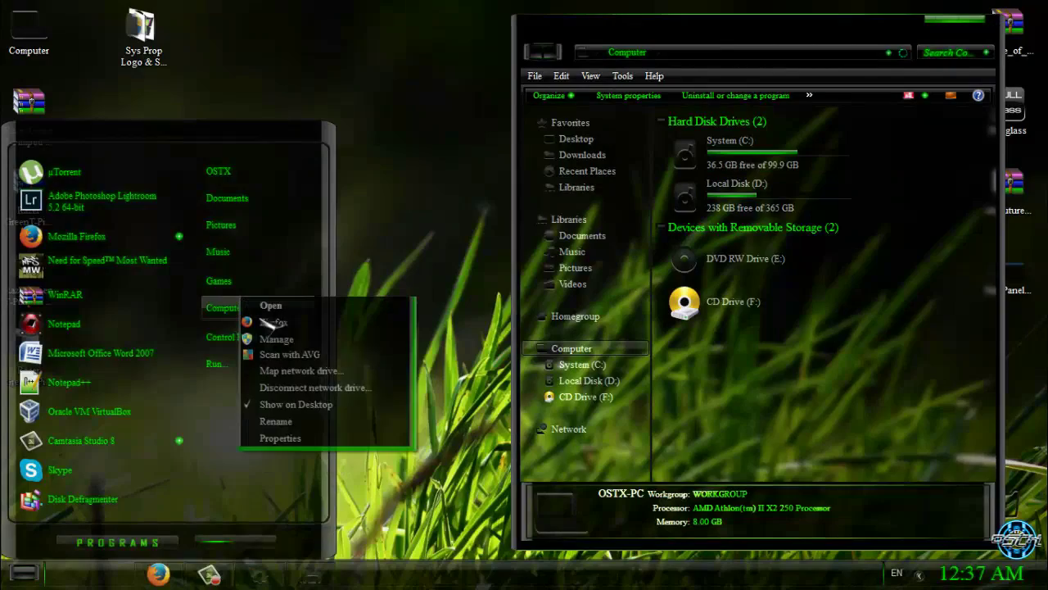
{"action": "key", "text": "Escape"}
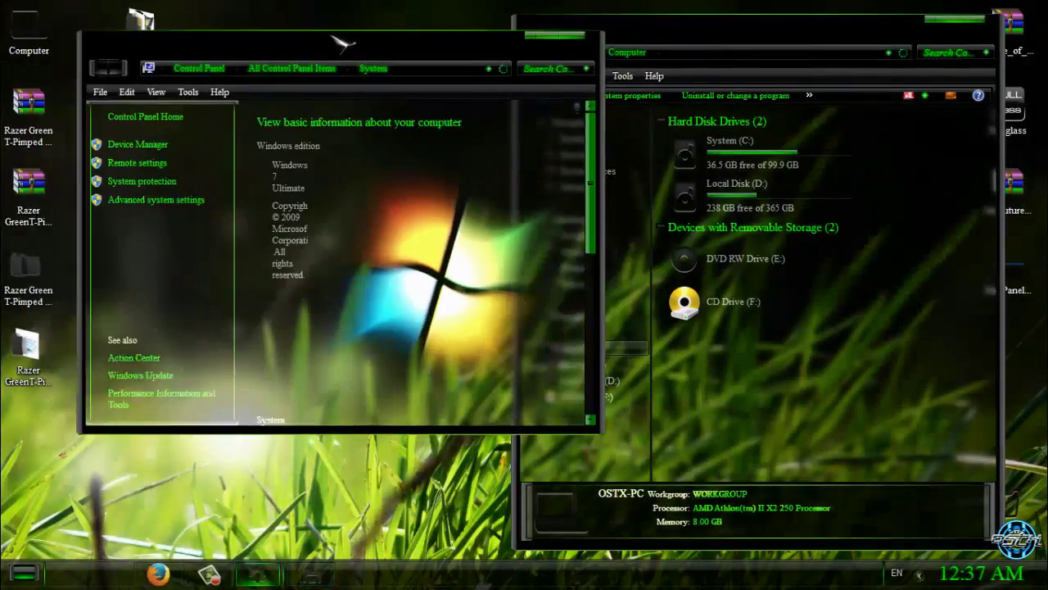
{"action": "left_click_drag", "start_coordinate": [342, 42], "coordinate": [308, 46]}
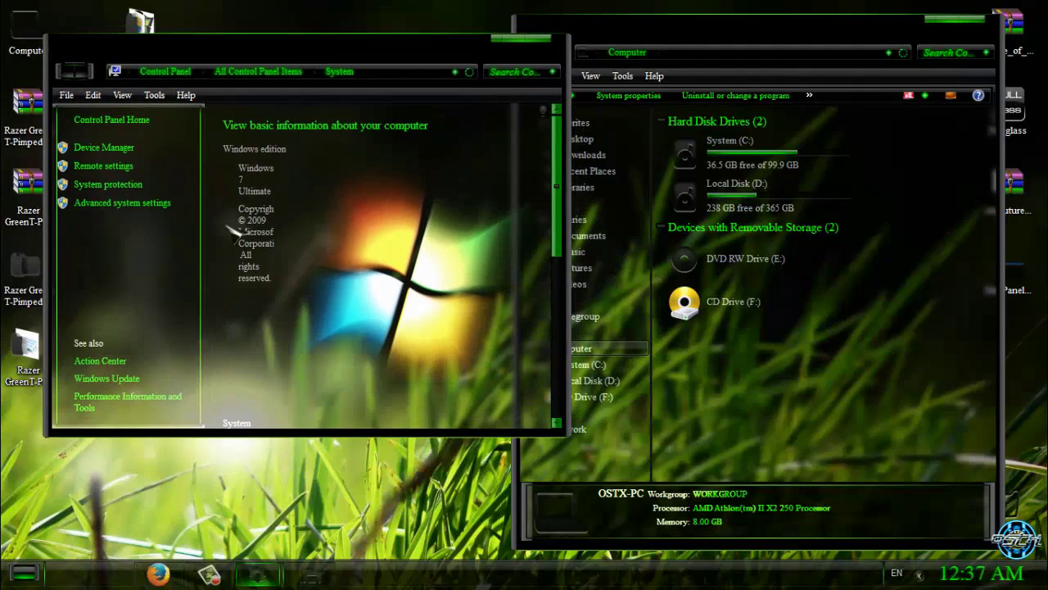
{"action": "key", "text": "super"}
{"action": "key", "text": "super"}
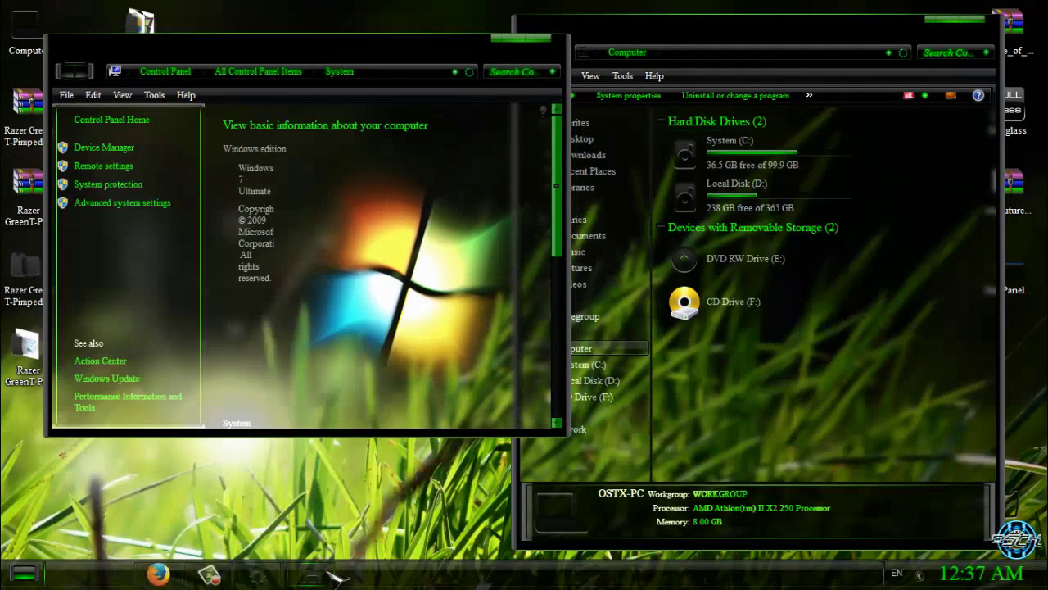
{"action": "left_click", "coordinate": [305, 575]}
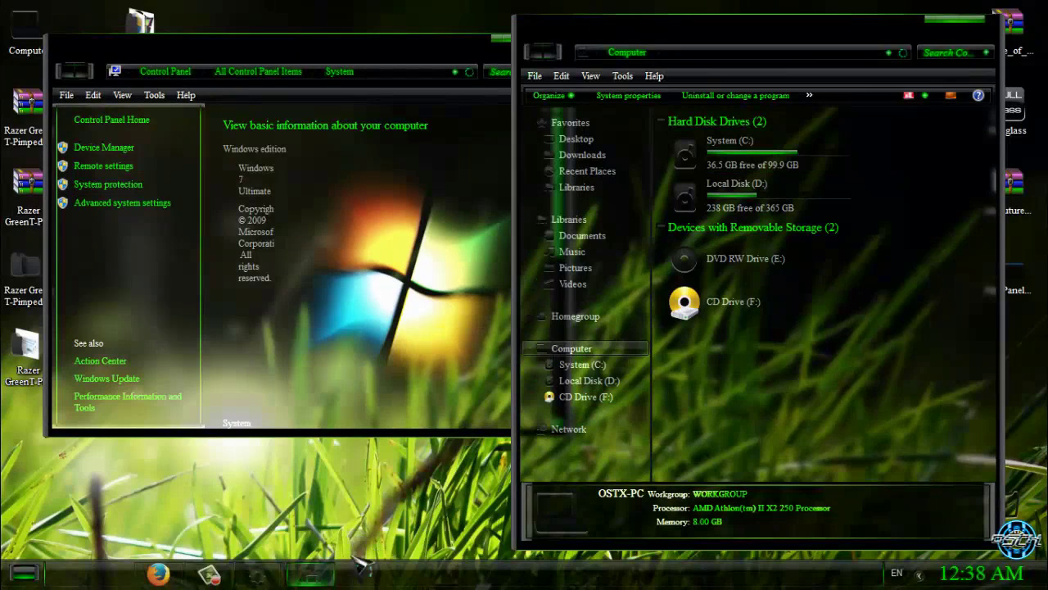
Set the desktop background to the green and black cubes wallpaper and close the Computer and System windows
{"action": "mouse_move", "coordinate": [262, 569]}
{"action": "left_click", "coordinate": [176, 479]}
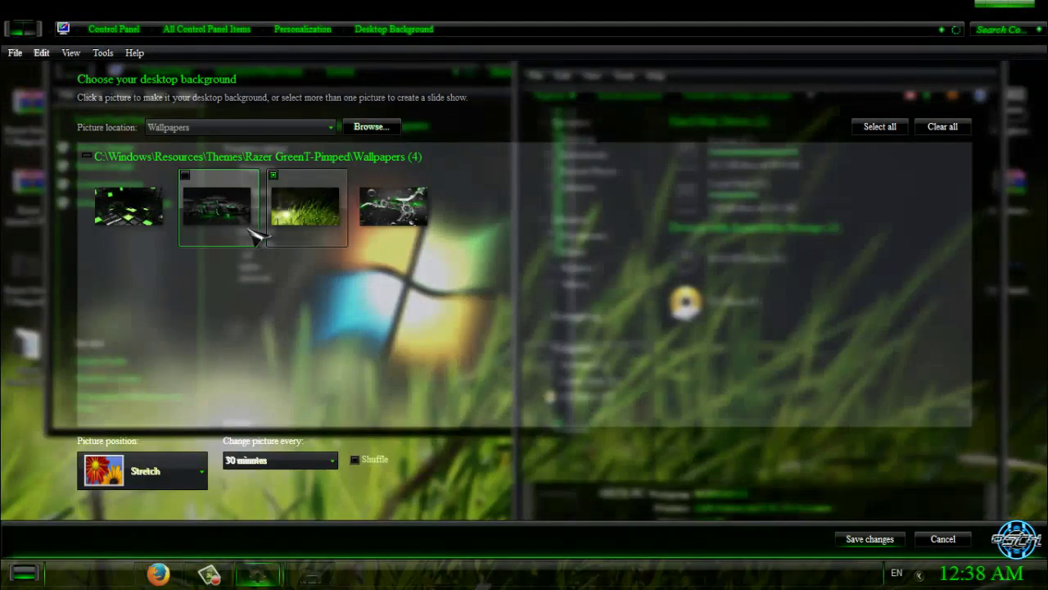
{"action": "left_click", "coordinate": [128, 206]}
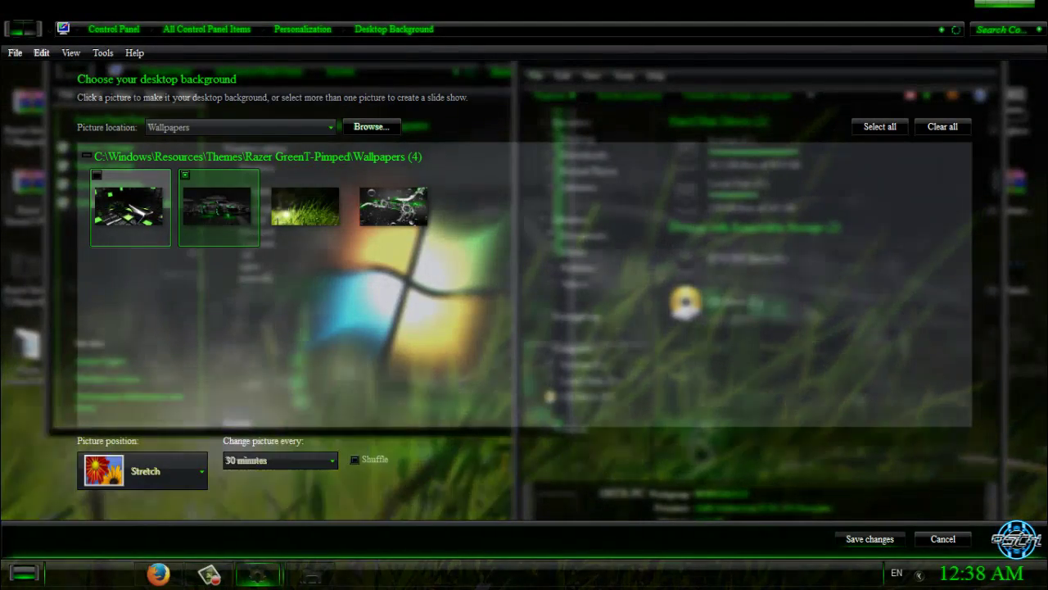
{"action": "left_click", "coordinate": [993, 8]}
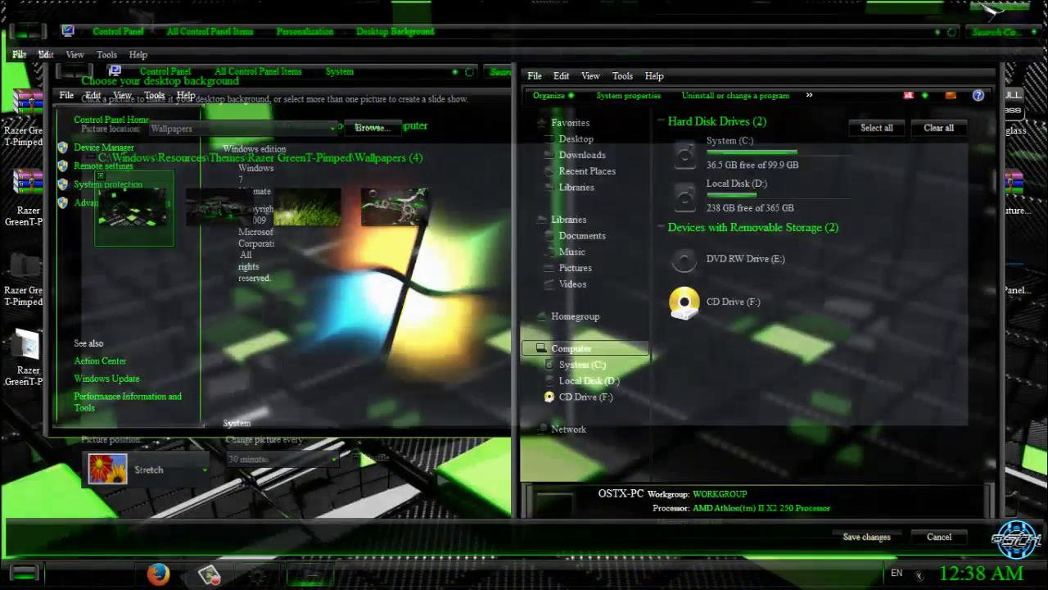
{"action": "left_click", "coordinate": [986, 31]}
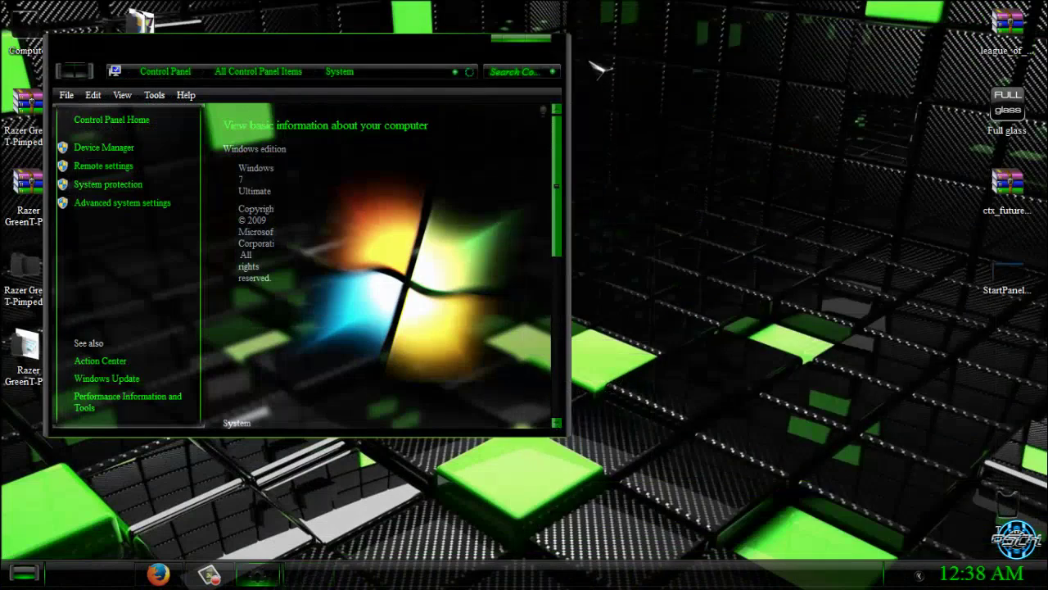
{"action": "left_click", "coordinate": [547, 44]}
Set the desktop background to the water-splash car wallpaper and view it on the cleared desktop
{"action": "left_click", "coordinate": [259, 573]}
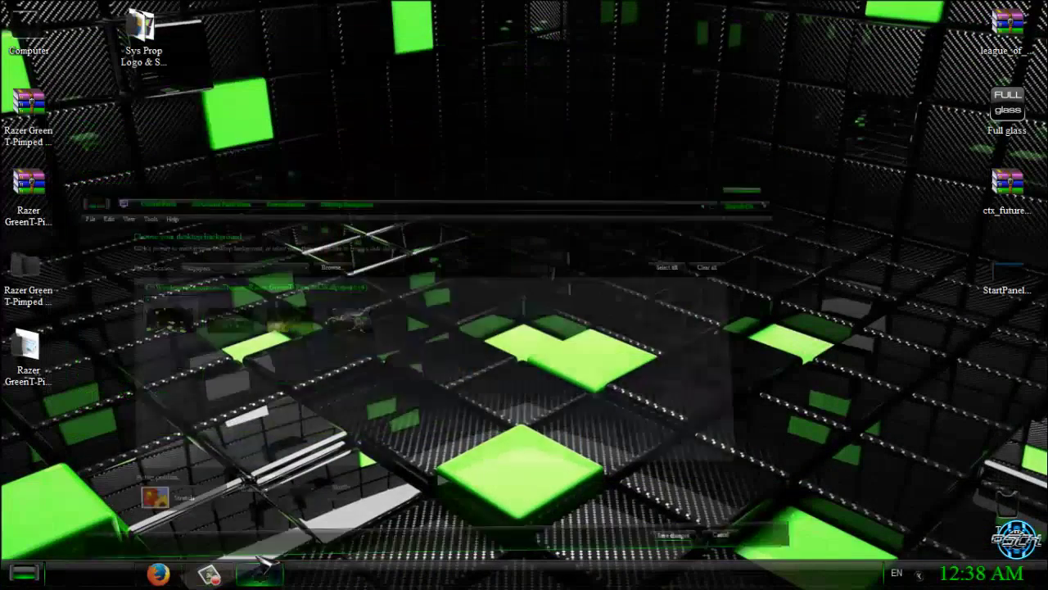
{"action": "left_click", "coordinate": [427, 214]}
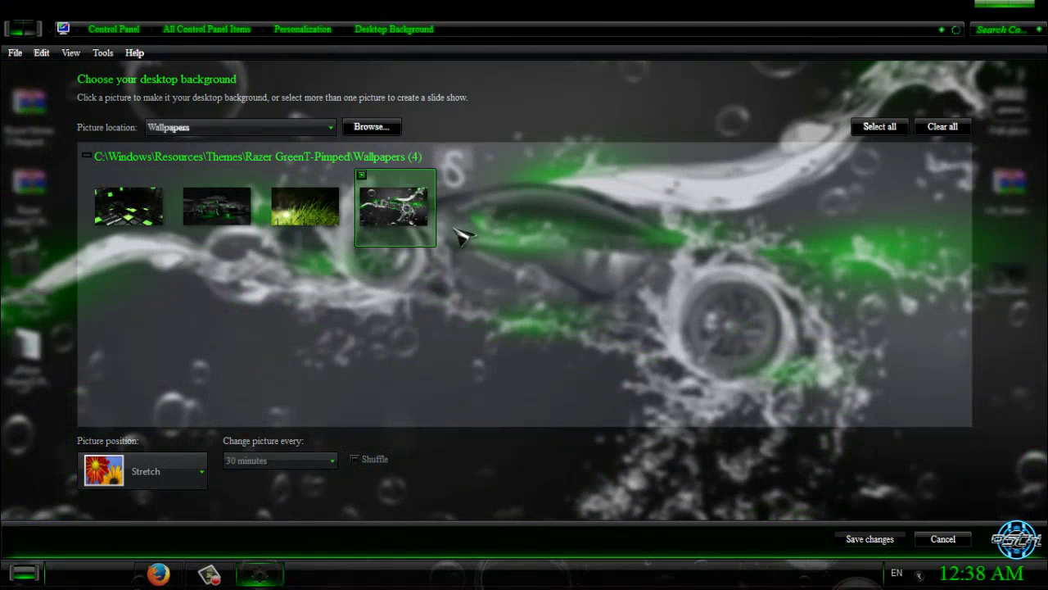
{"action": "left_click", "coordinate": [1022, 5]}
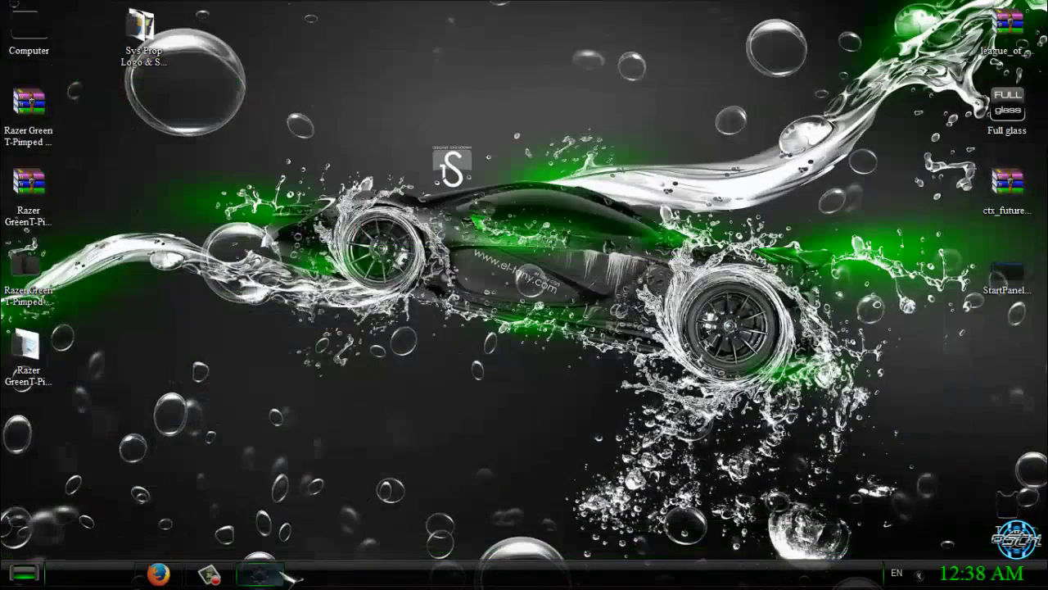
Set the desktop background to the green grass wallpaper and close the Personalization window
{"action": "left_click", "coordinate": [259, 574]}
{"action": "left_click", "coordinate": [291, 222]}
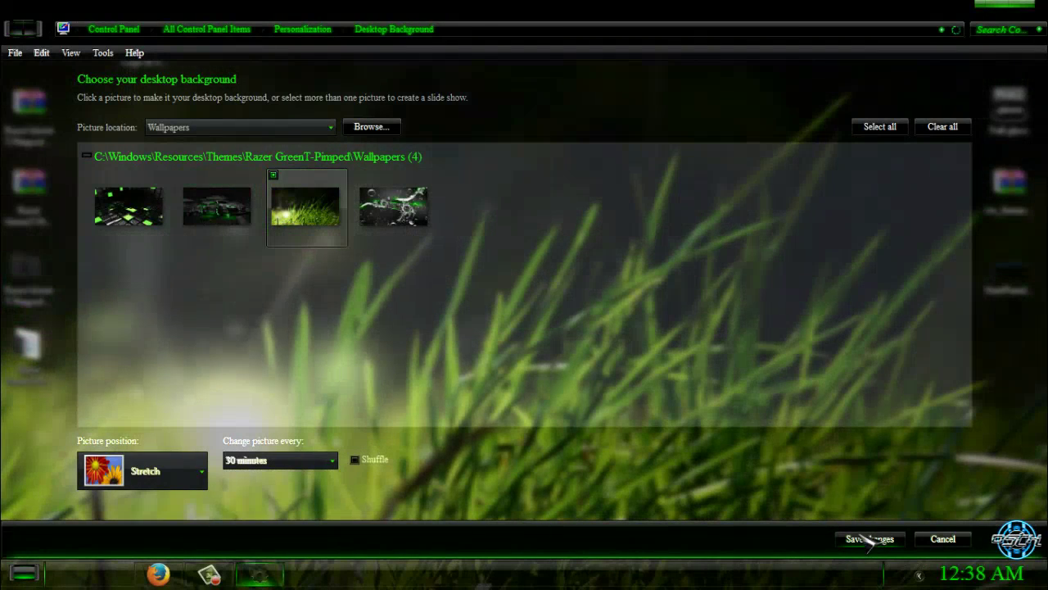
{"action": "left_click", "coordinate": [870, 538]}
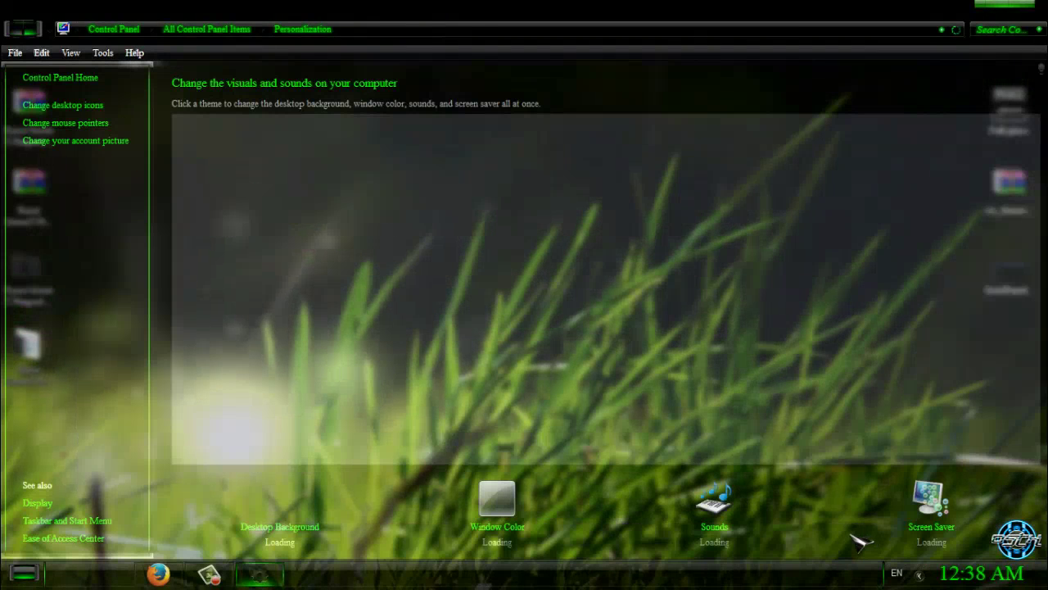
{"action": "key", "text": "alt+F4"}
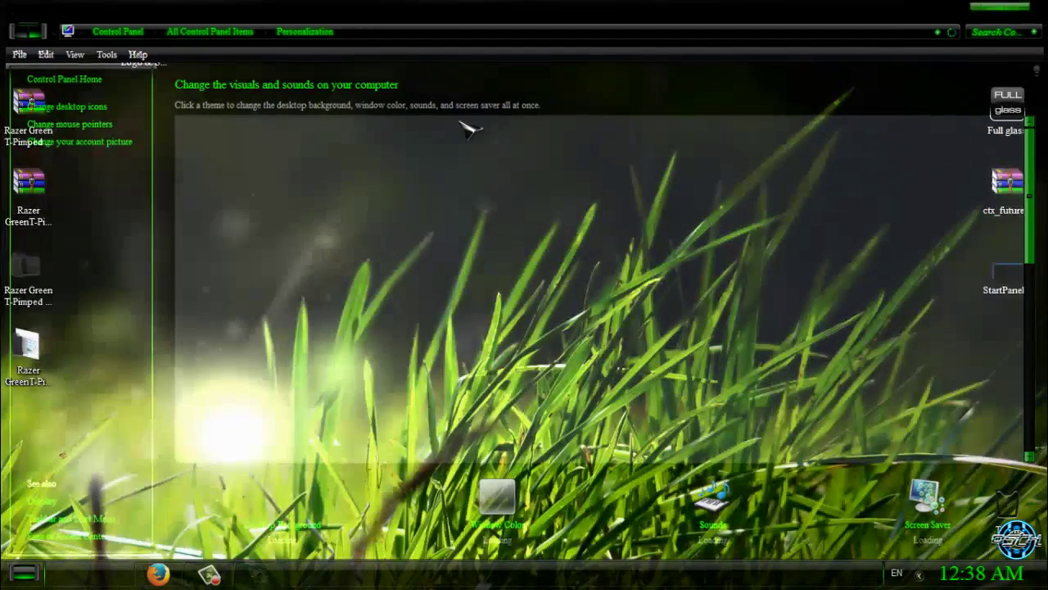
{"action": "right_click", "coordinate": [460, 122]}
{"action": "left_click", "coordinate": [496, 229]}
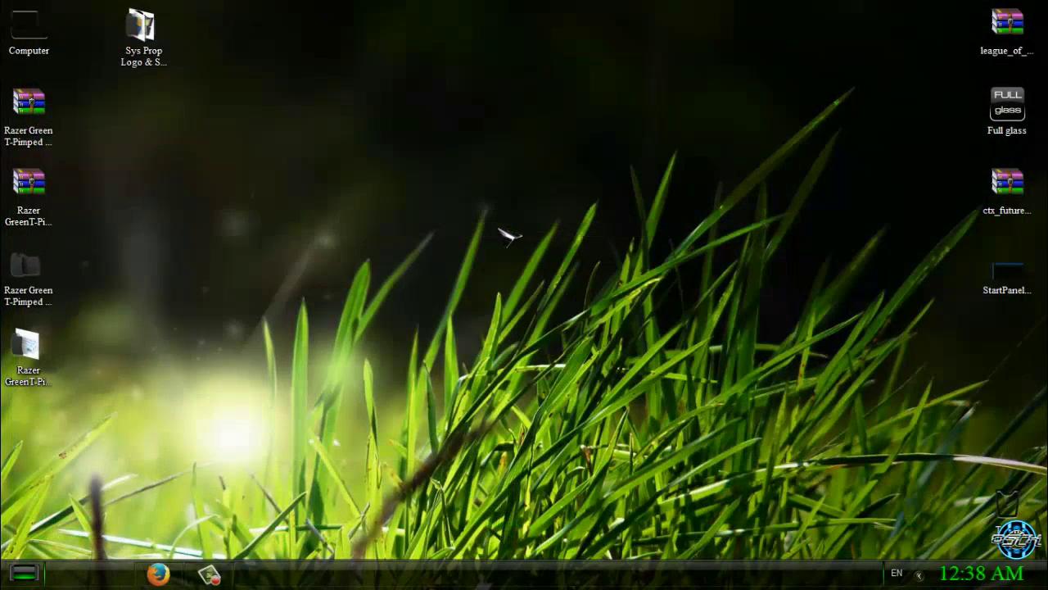
View the themed pop-up of hidden notification icons, and refresh the desktop
{"action": "left_click", "coordinate": [919, 575]}
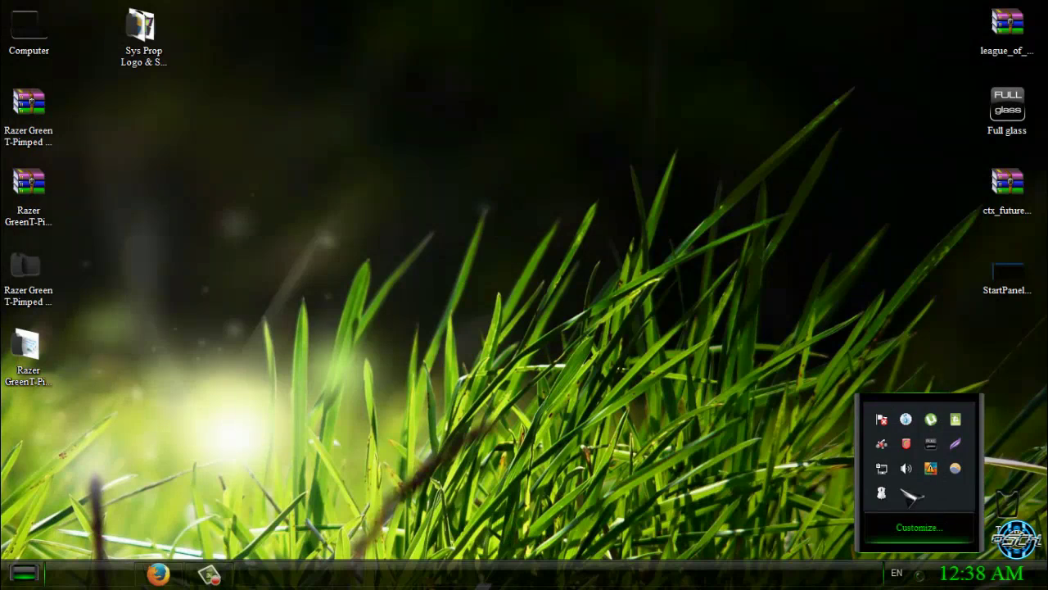
{"action": "right_click", "coordinate": [424, 240]}
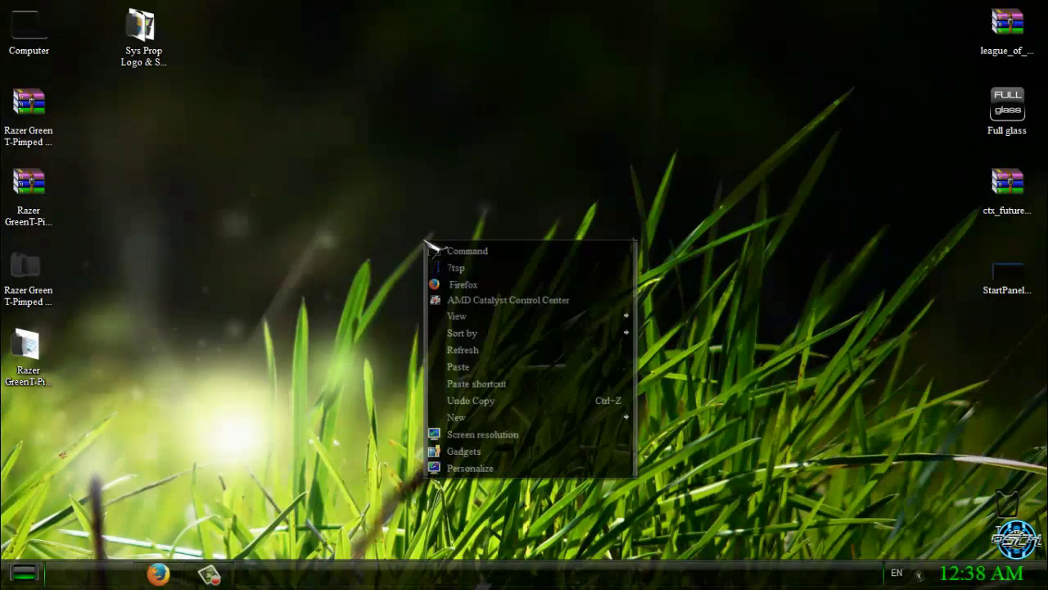
{"action": "left_click", "coordinate": [487, 350]}
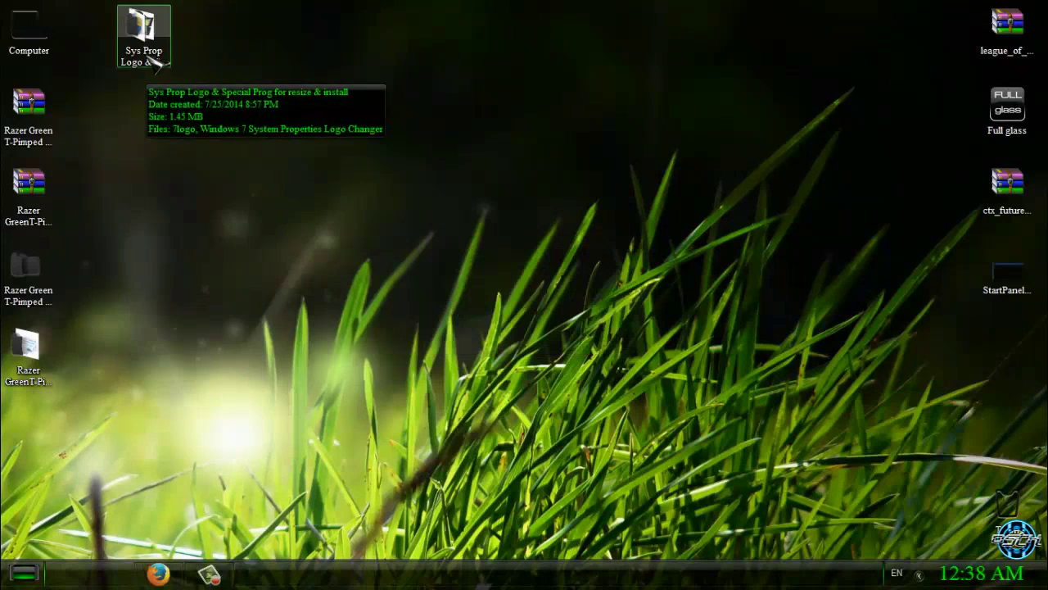
Point out the Razer GreenT-Pimped theme archive and the updated msstyles archive on the desktop, and refresh the desktop
{"action": "left_click", "coordinate": [41, 119]}
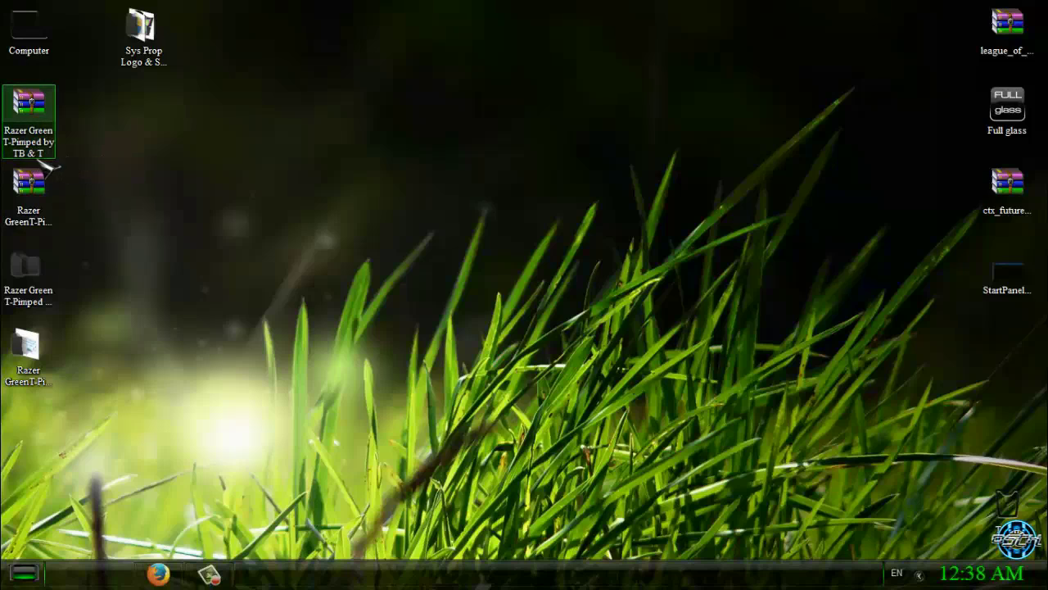
{"action": "left_click", "coordinate": [45, 225]}
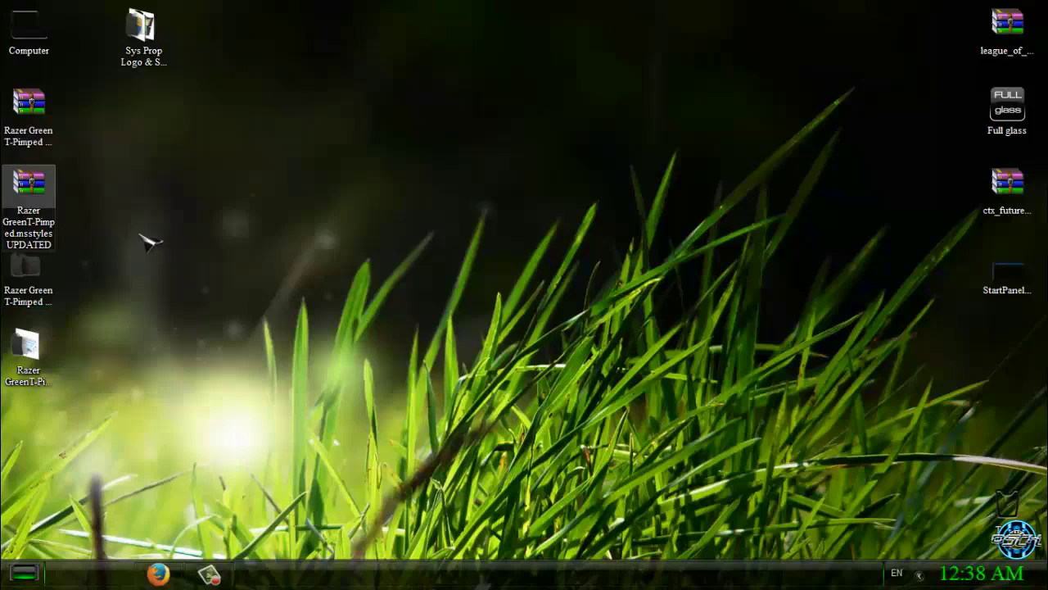
{"action": "right_click", "coordinate": [105, 215]}
{"action": "left_click", "coordinate": [59, 209]}
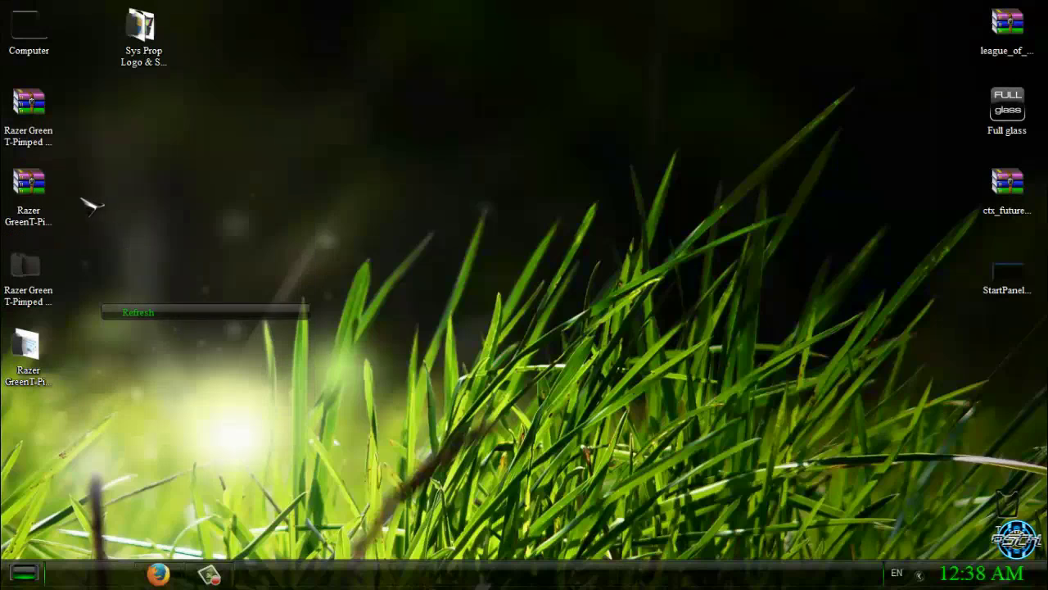
{"action": "right_click", "coordinate": [142, 150]}
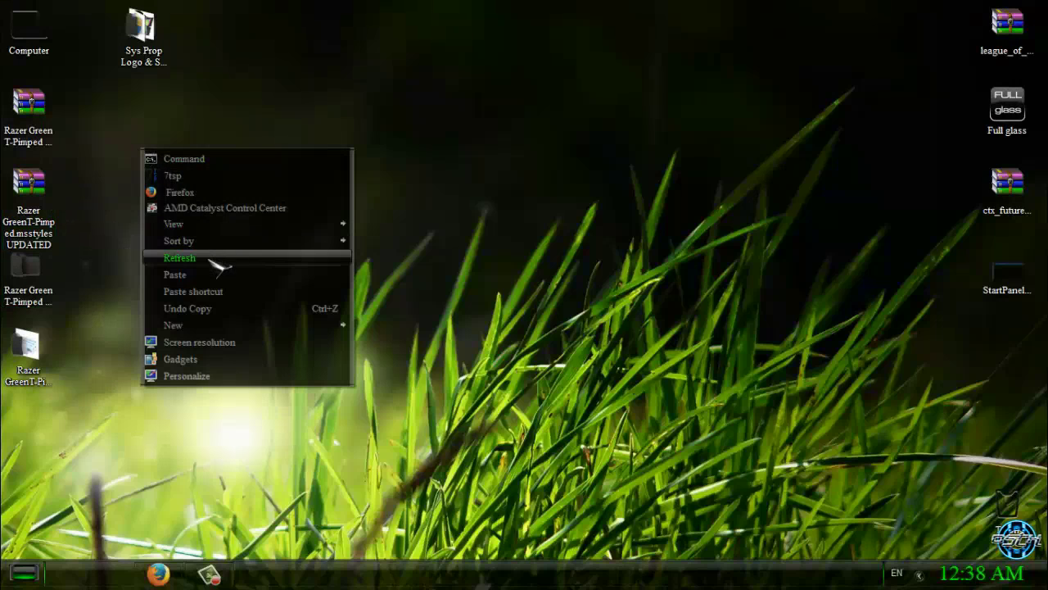
{"action": "left_click", "coordinate": [215, 258]}
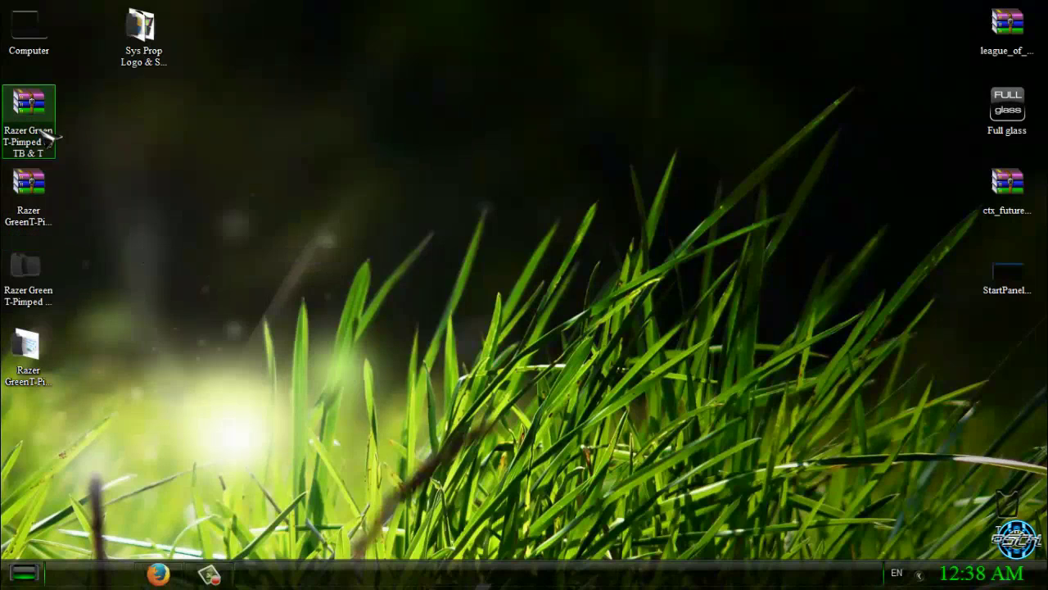